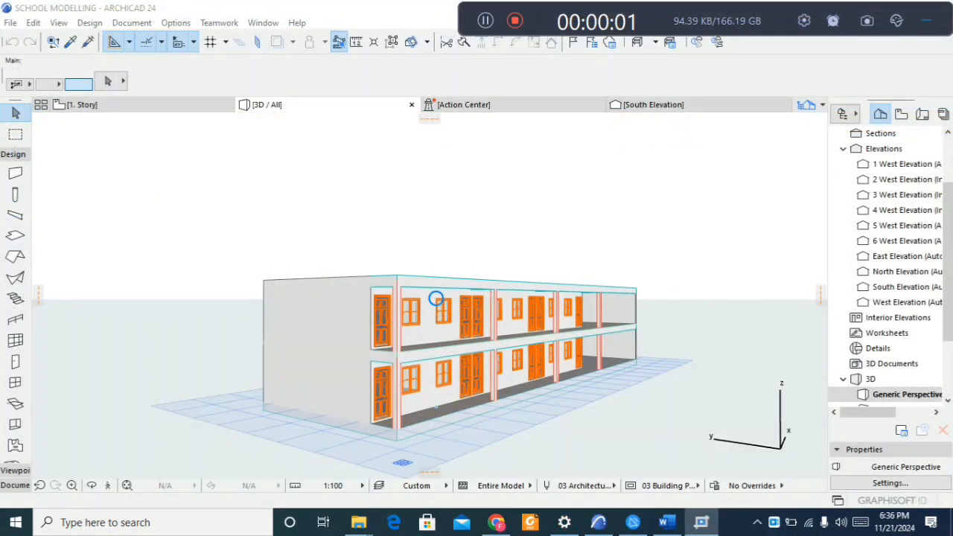
Step: Switch from the 3D view to the 1. Story floor plan, at the corridor edge in front of the classrooms
click(927, 21)
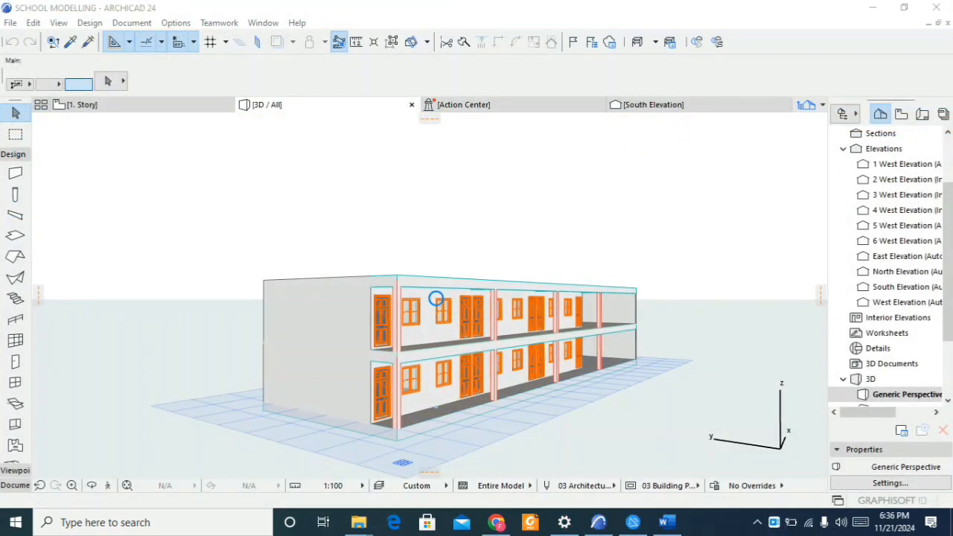
shift+middle_drag(437, 298, 319, 285)
scroll(328, 293, down, 4)
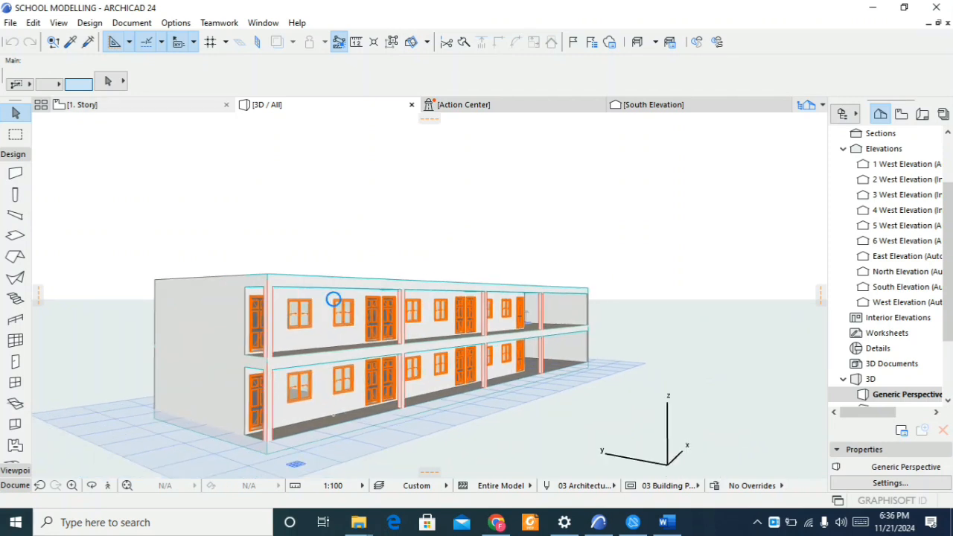
click(143, 105)
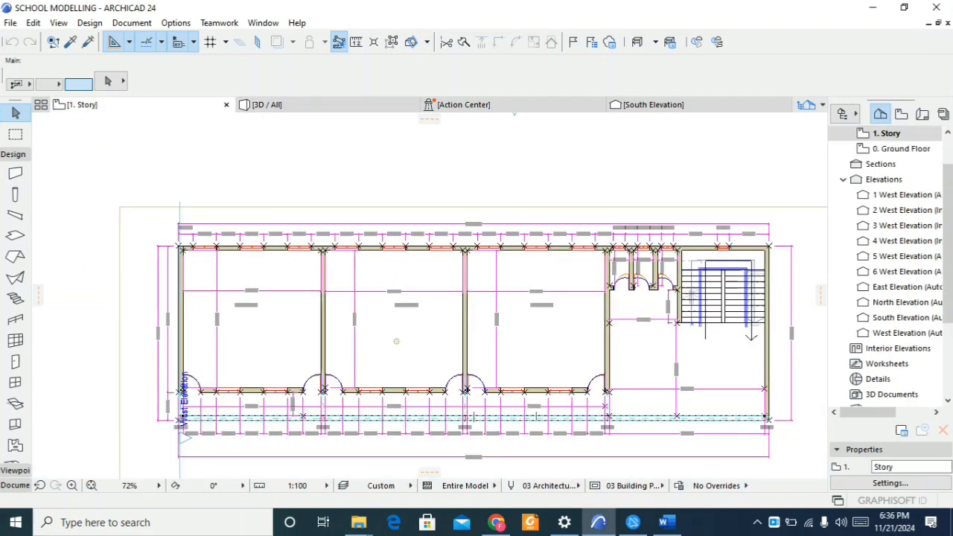
scroll(251, 233, down, 5)
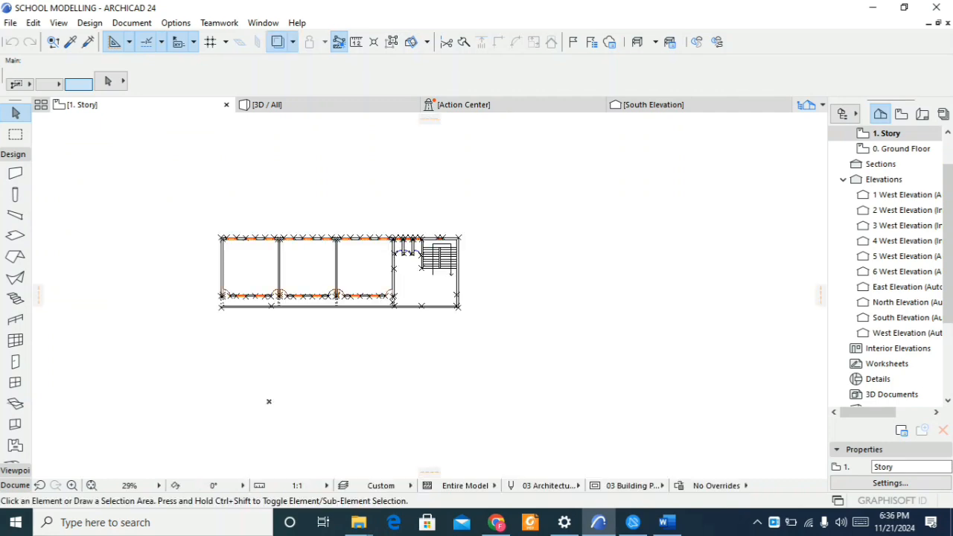
scroll(298, 306, up, 10)
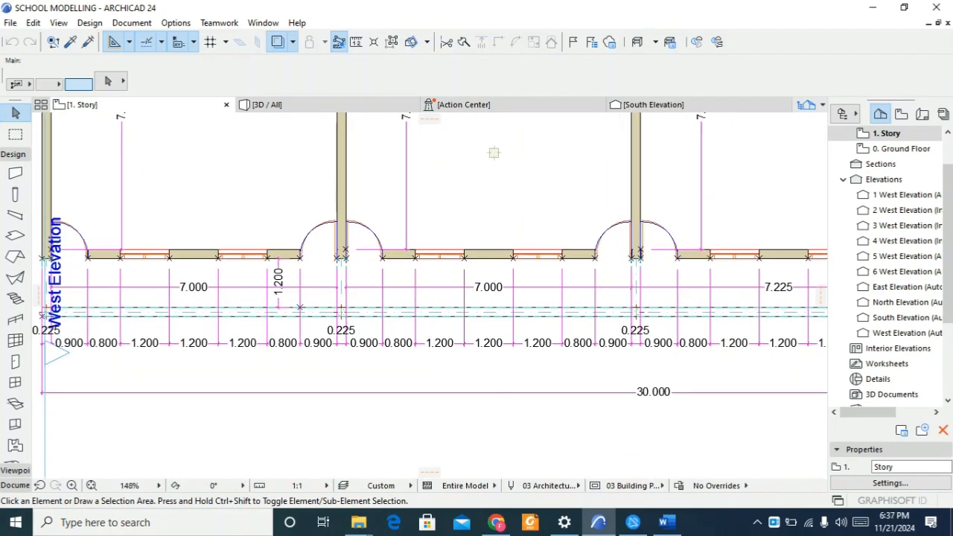
scroll(525, 131, up, 2)
scroll(489, 198, down, 5)
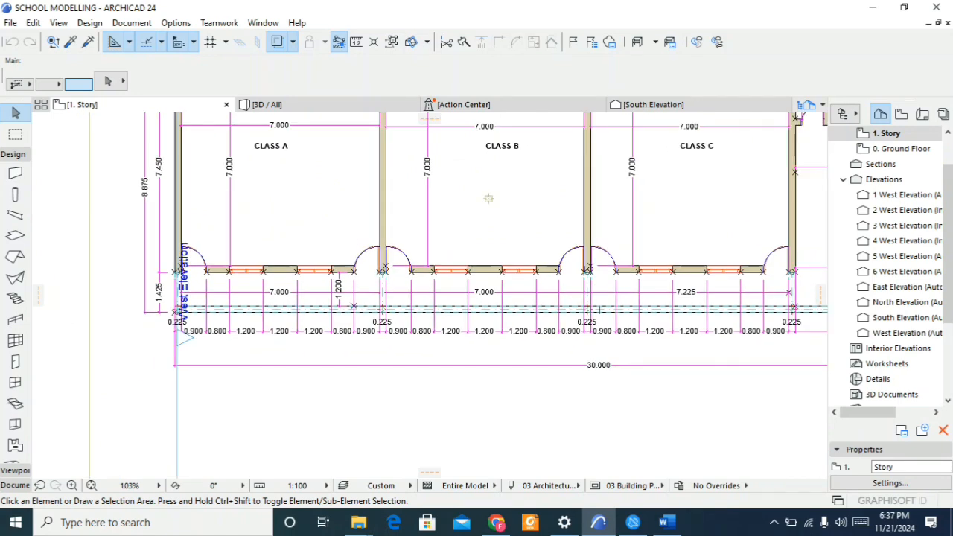
scroll(196, 318, up, 6)
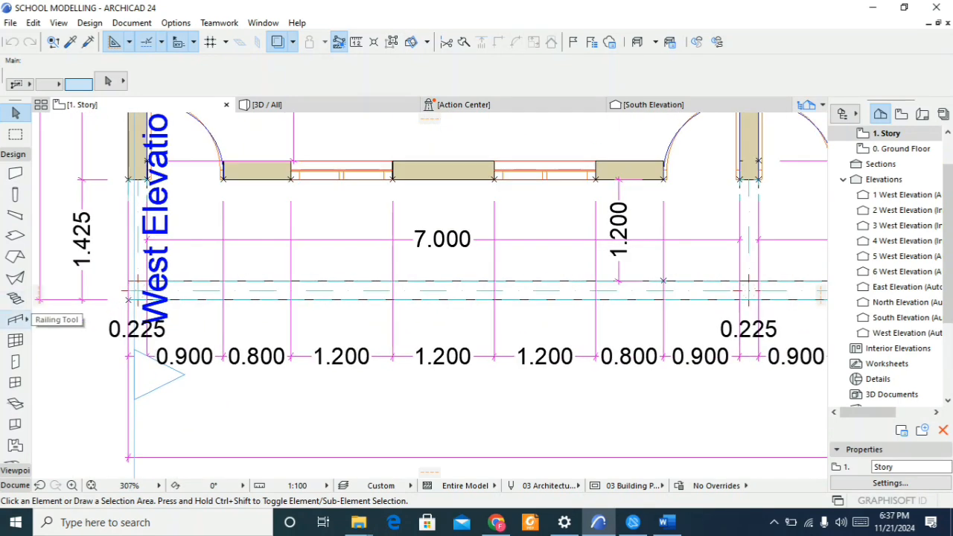
Step: Activate the Railing tool and choose the Glass Paneled Railing favorite for the corridor railing
click(15, 319)
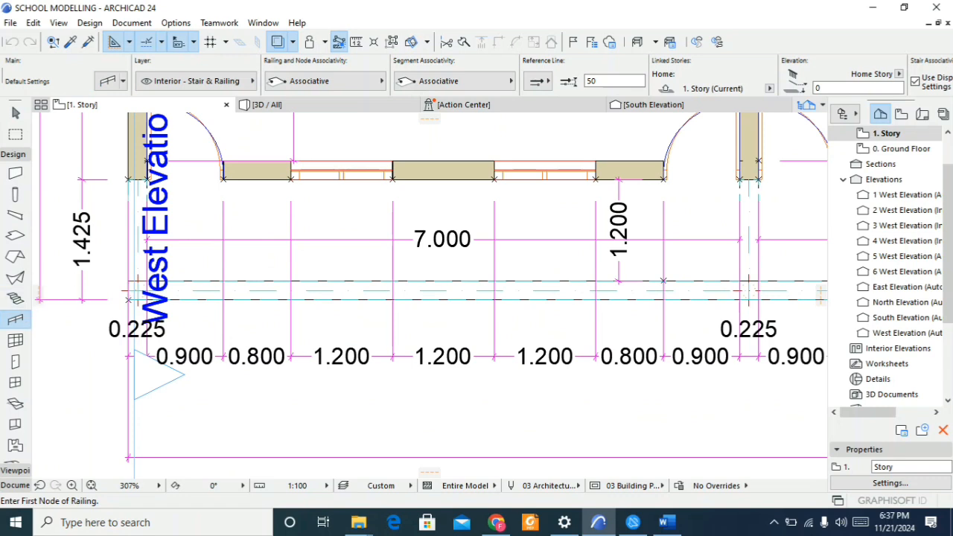
scroll(287, 409, down, 4)
scroll(281, 409, down, 3)
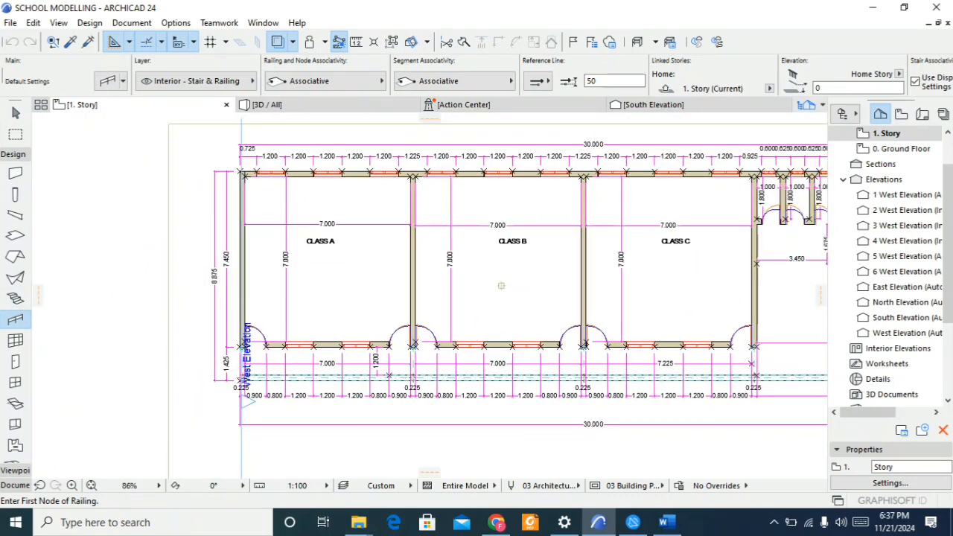
click(108, 82)
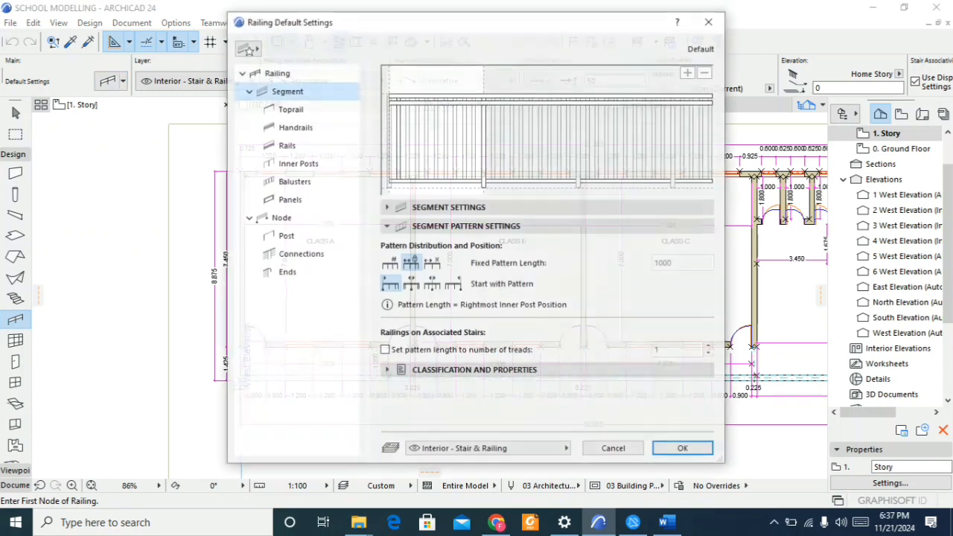
click(710, 21)
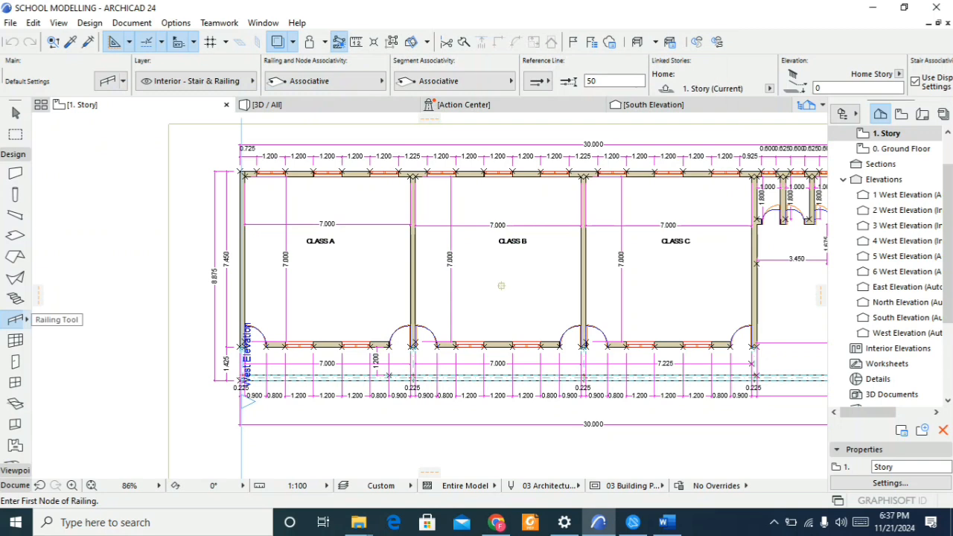
click(27, 319)
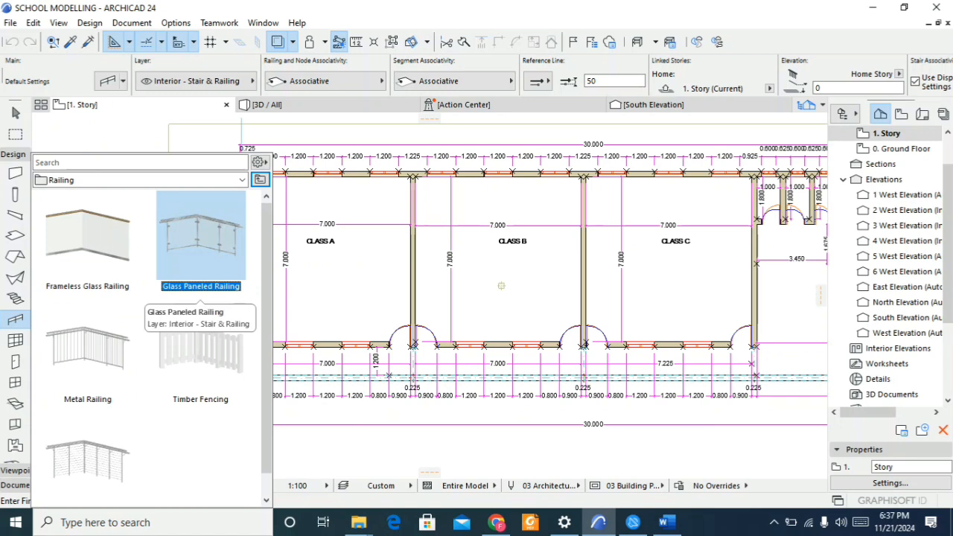
double_click(200, 246)
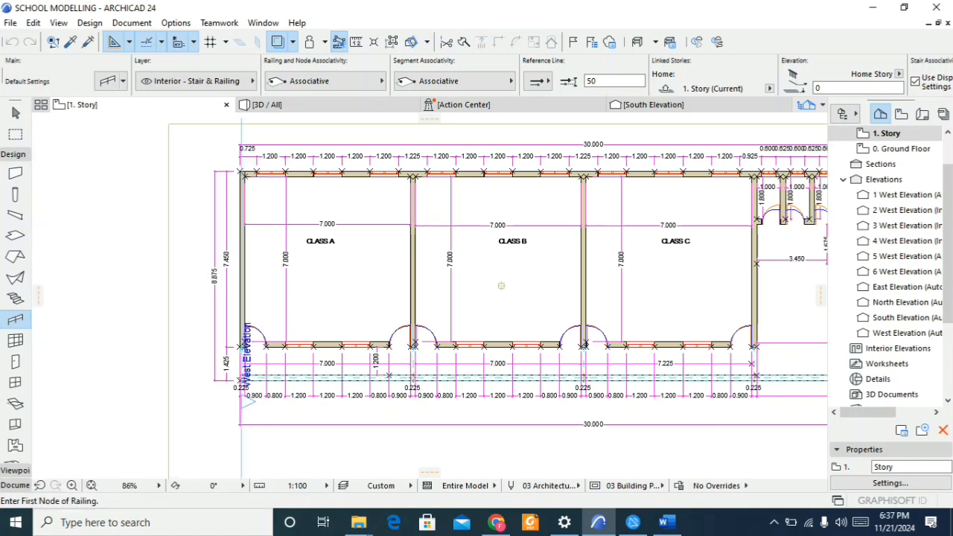
Step: Set the default railing's segment pattern distribution to divide each segment into 4 divisions
click(108, 80)
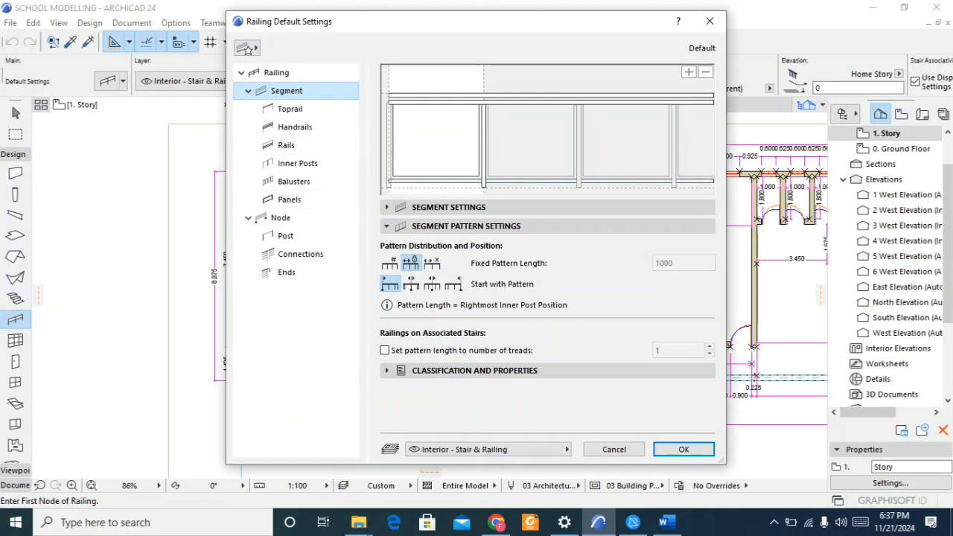
click(276, 73)
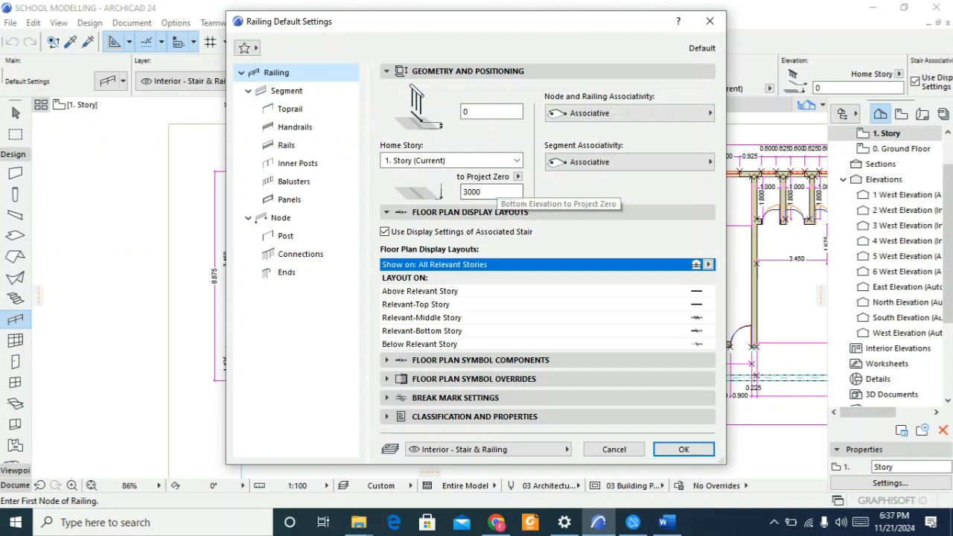
click(287, 90)
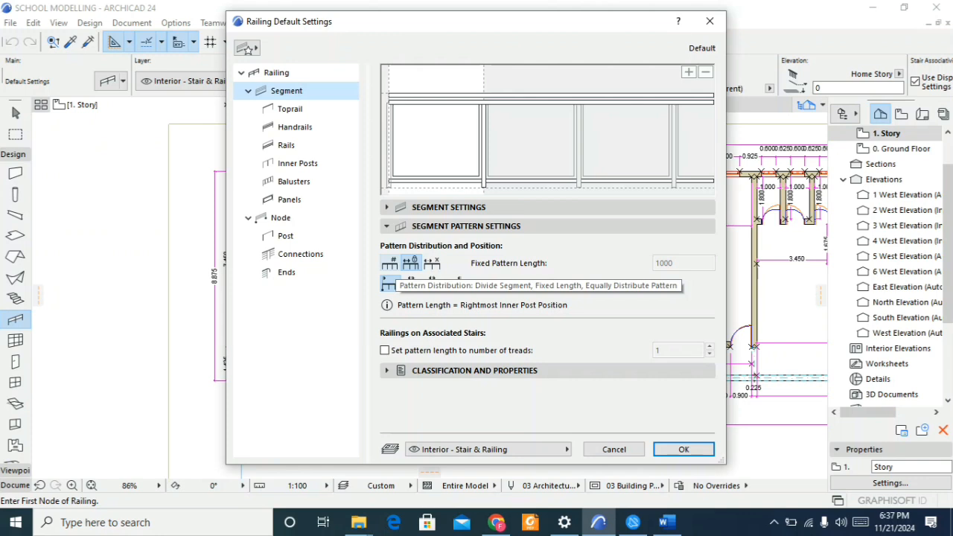
click(390, 263)
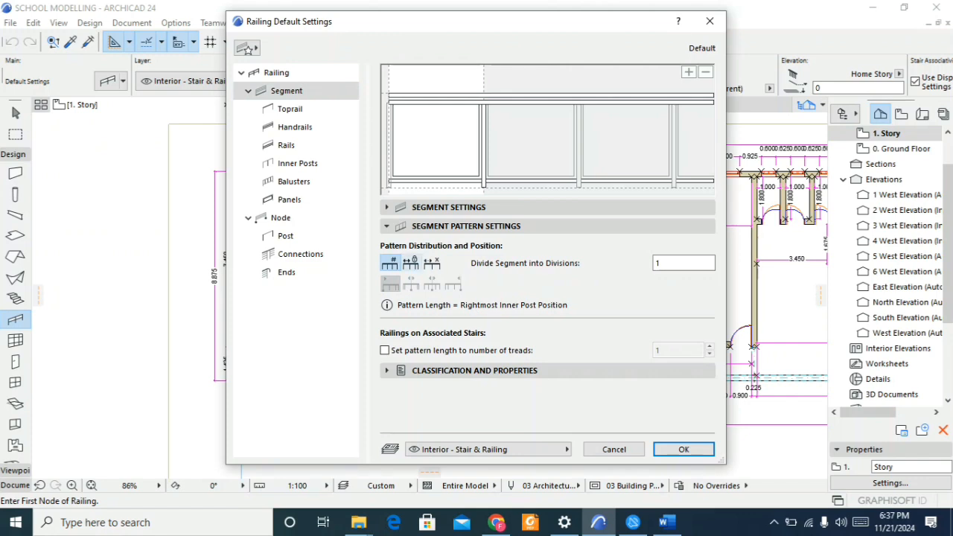
click(683, 263)
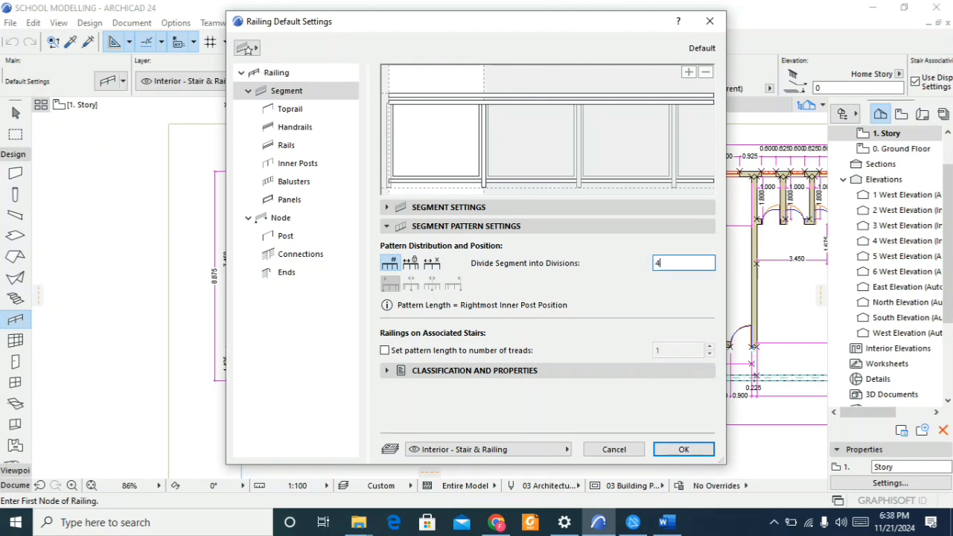
Step: Review the toprail, handrail, rail and inner post settings of the default railing, including the inner post component settings
click(290, 109)
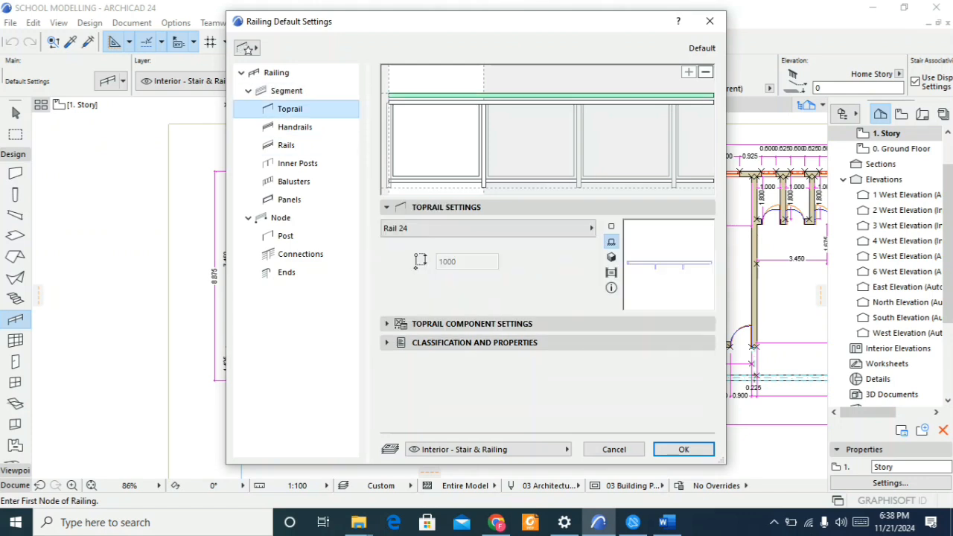
click(295, 127)
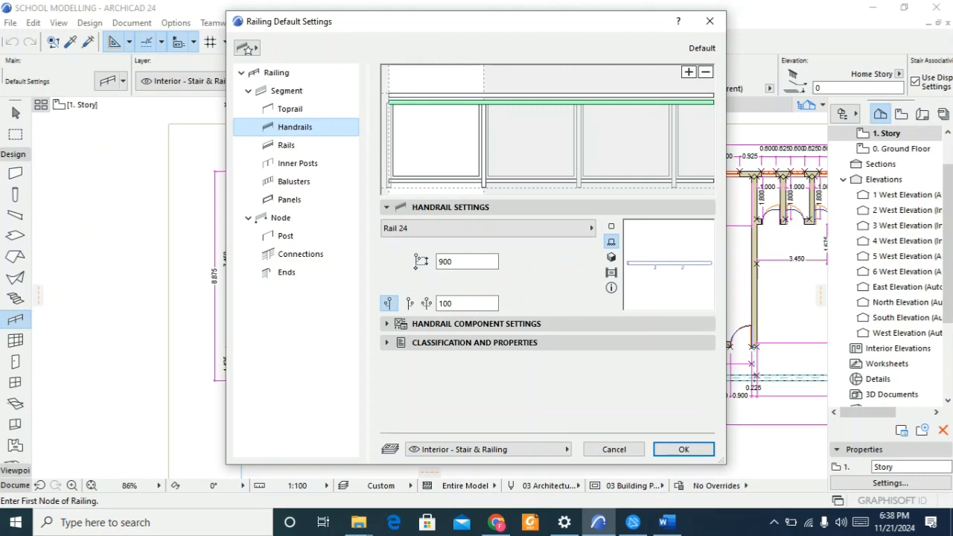
click(290, 109)
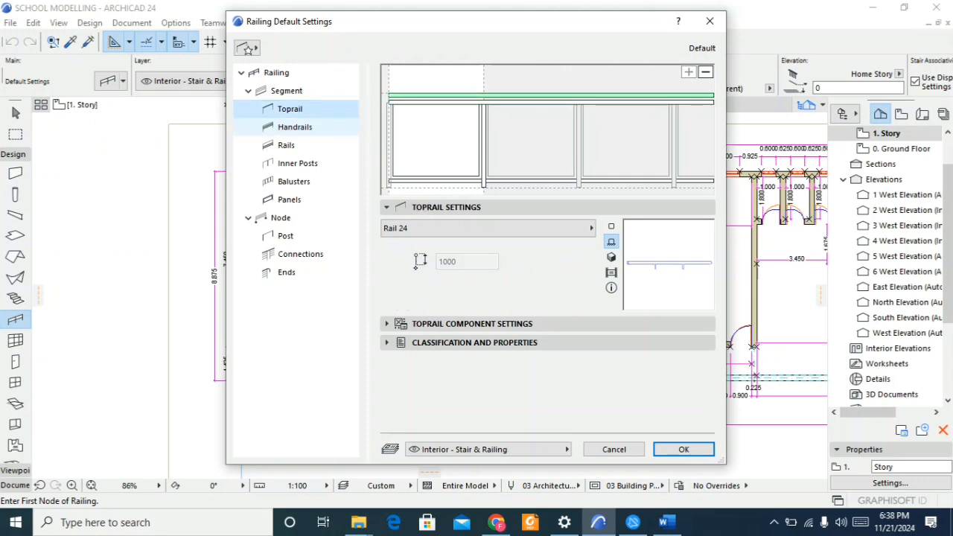
click(295, 126)
click(286, 145)
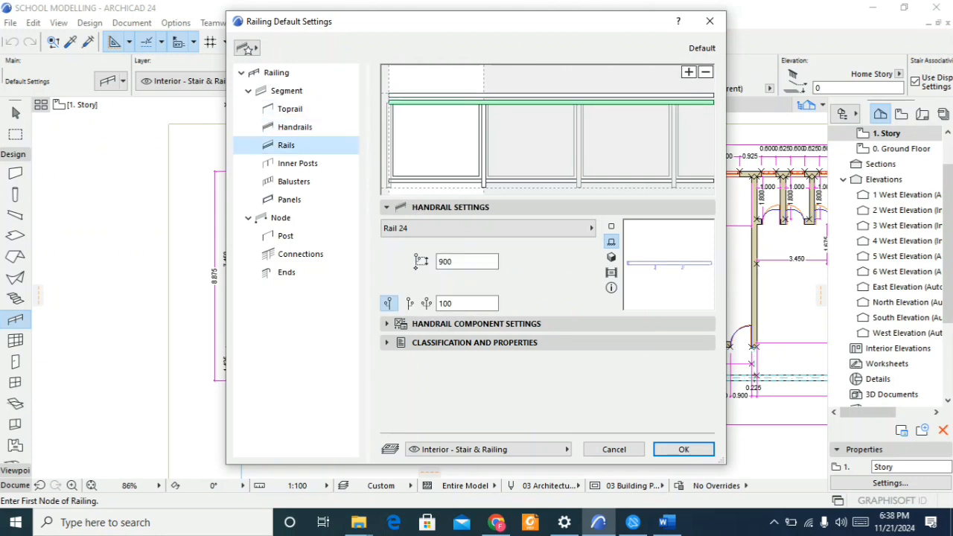
click(298, 163)
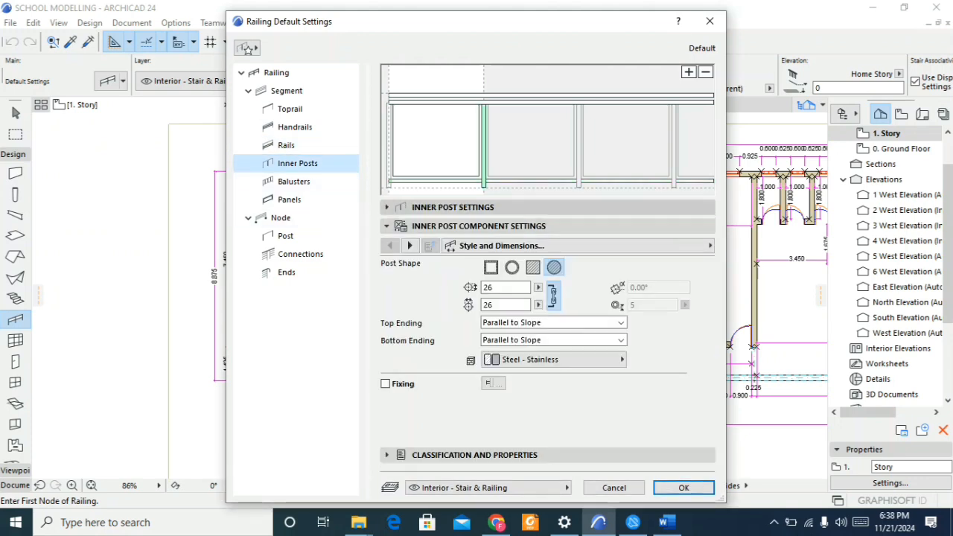
click(453, 207)
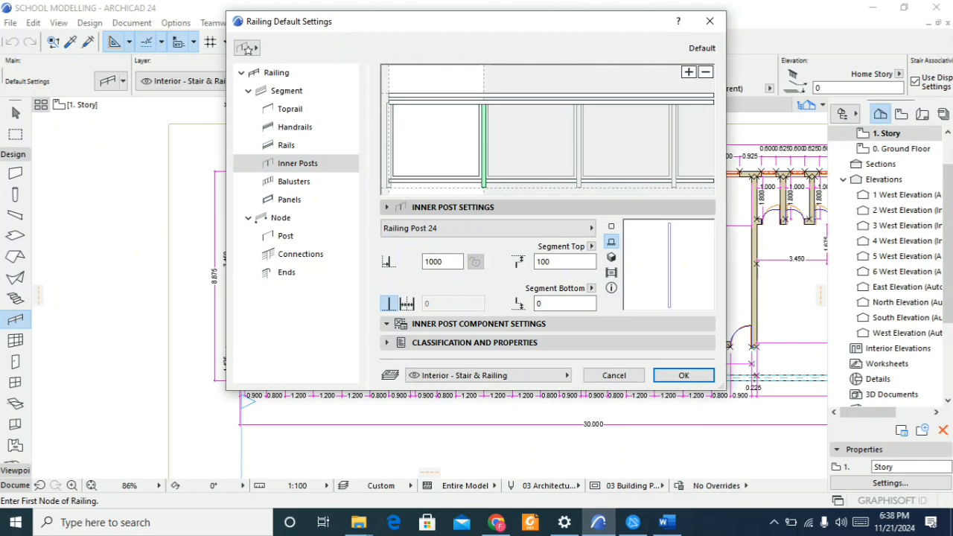
click(453, 207)
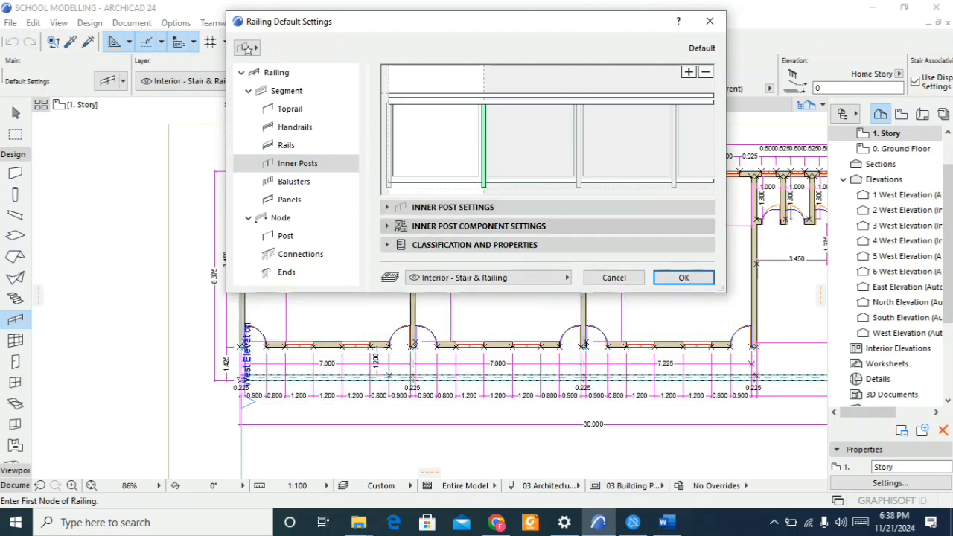
click(479, 225)
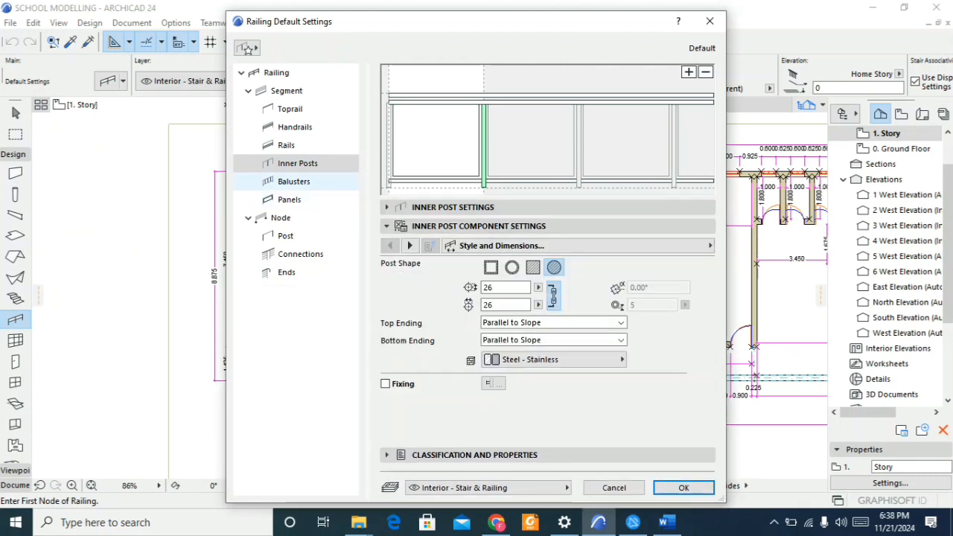
Step: Change the baluster pattern distribution to divide the segment into 5 divisions, check the panel settings, and accept the railing defaults
click(294, 181)
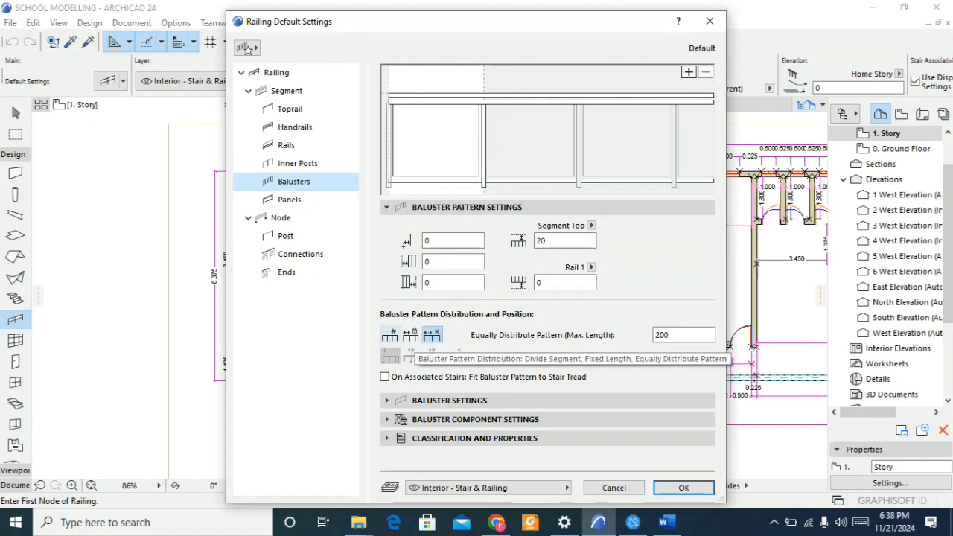
click(390, 335)
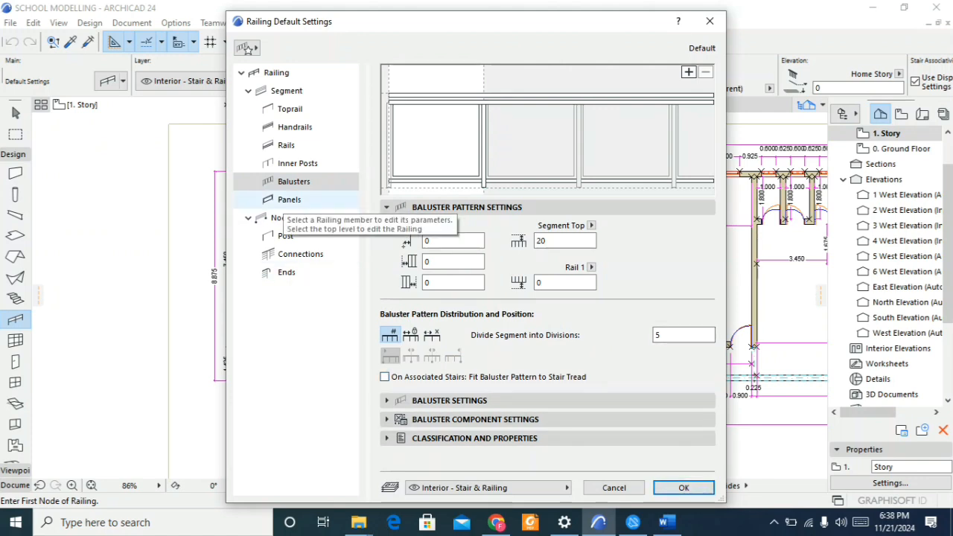
click(289, 199)
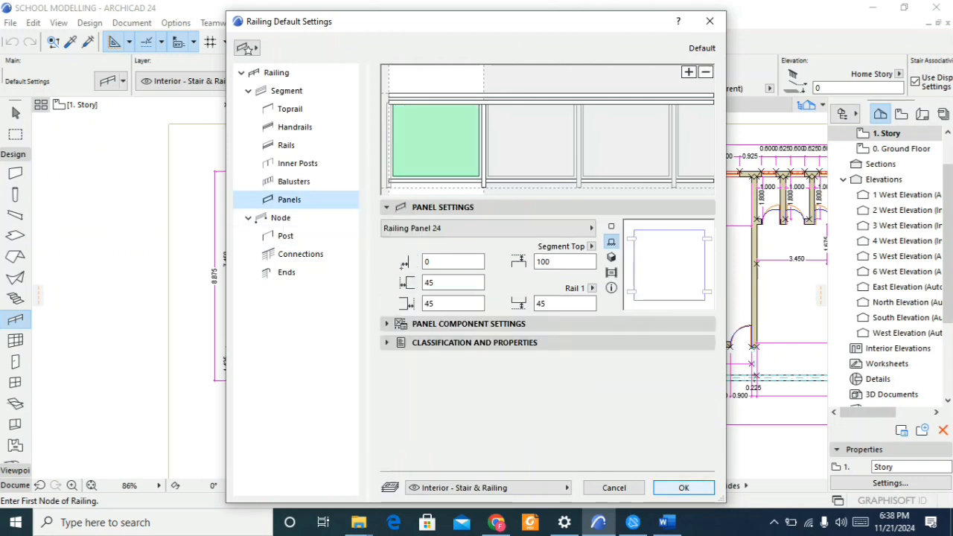
click(683, 488)
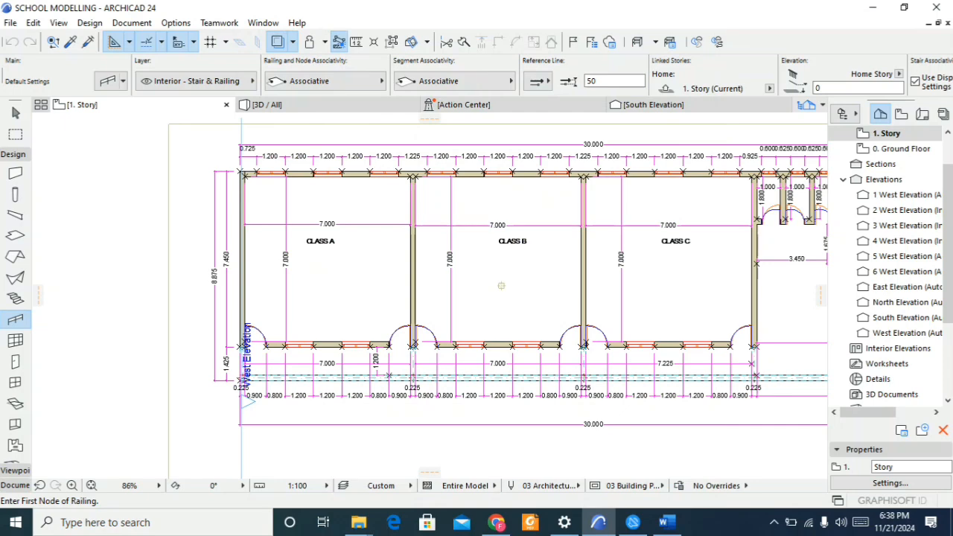
scroll(248, 379, up, 10)
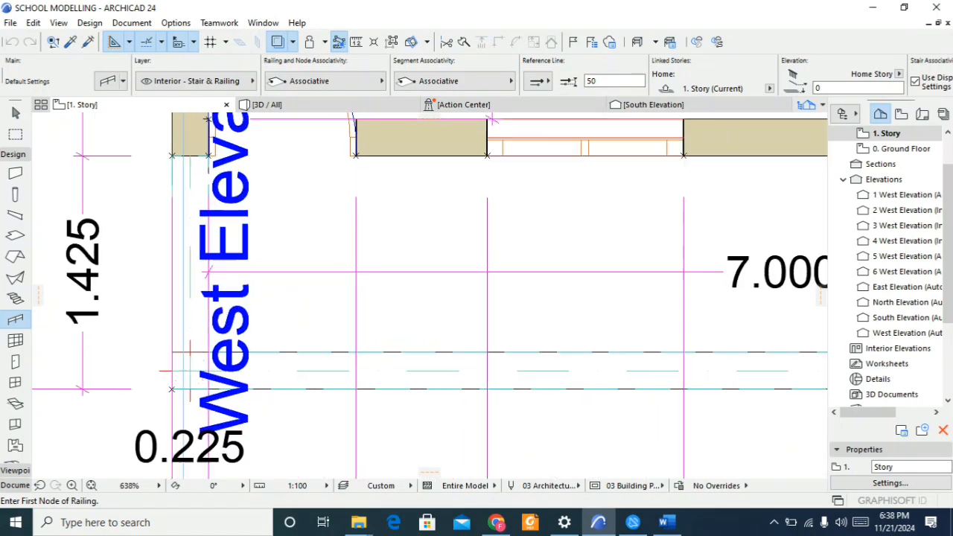
scroll(174, 312, down, 5)
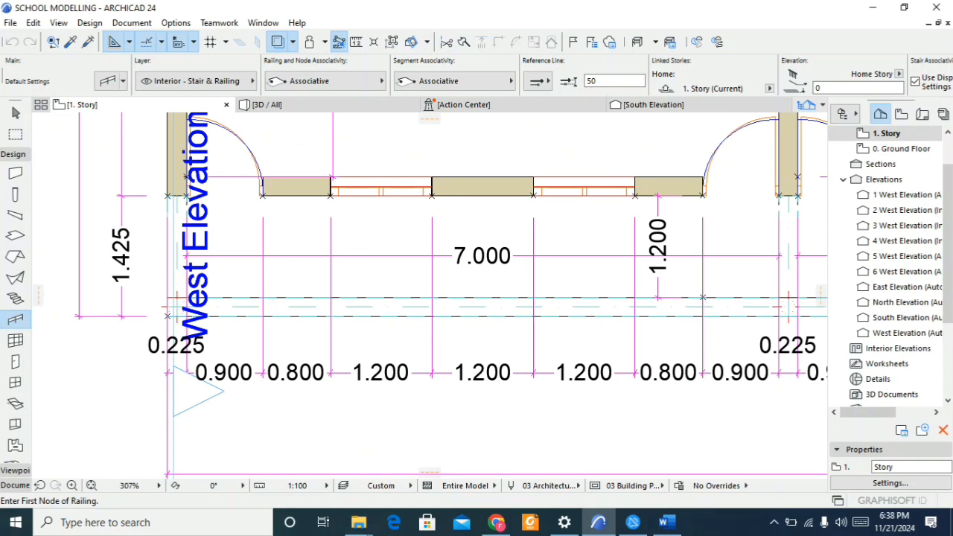
scroll(278, 289, down, 2)
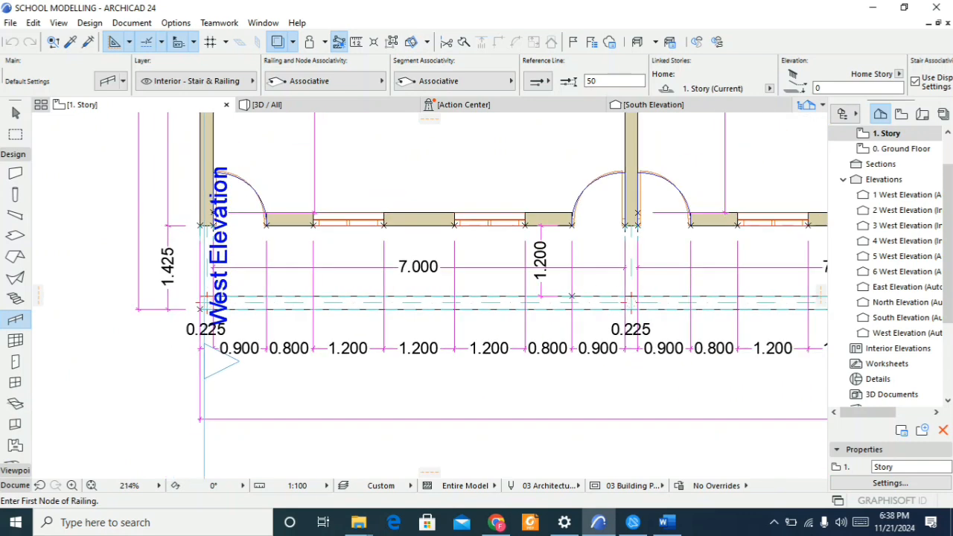
scroll(635, 306, up, 3)
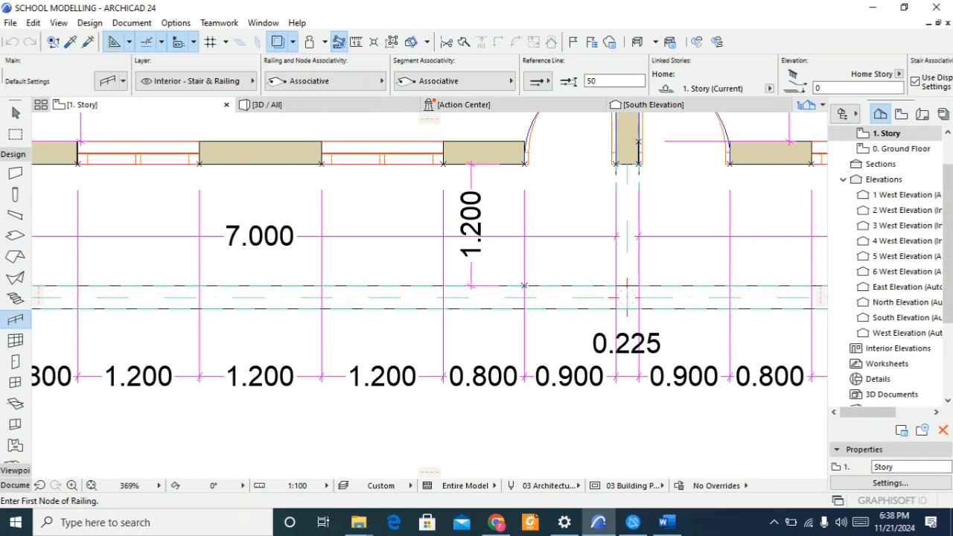
scroll(627, 294, down, 3)
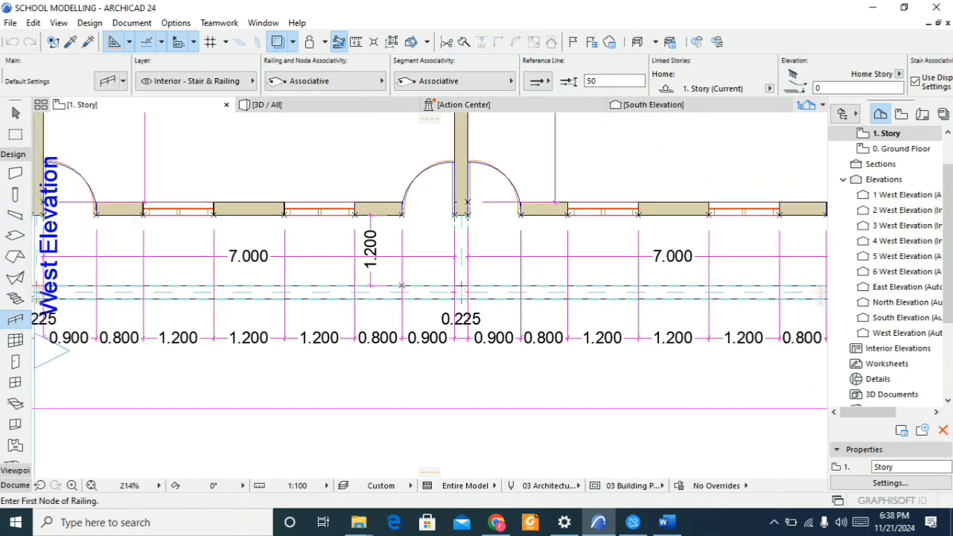
scroll(632, 132, down, 2)
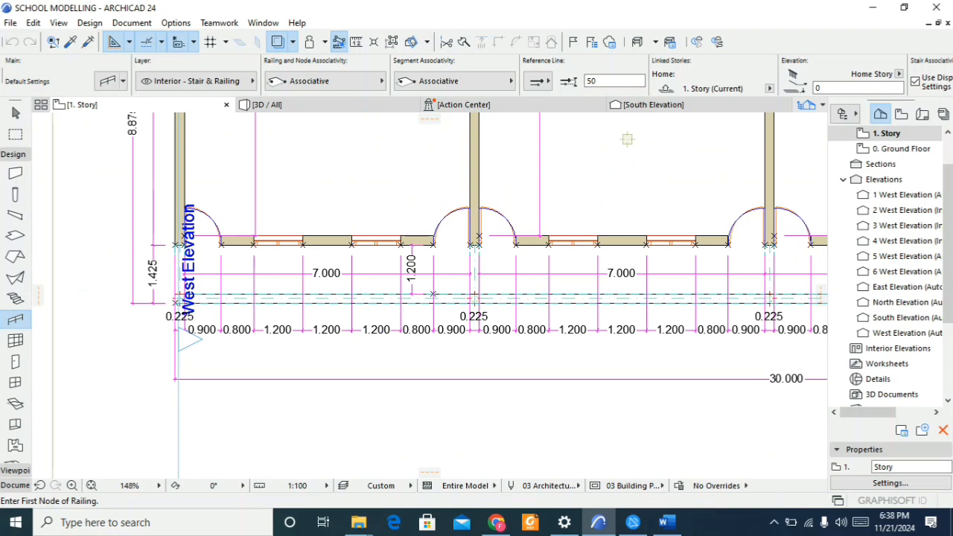
Step: Select the column at the corridor's west corner and use Drag Multiple Copies to place a copy midway along the Class A corridor beam
click(15, 112)
scroll(169, 305, up, 10)
click(206, 252)
click(206, 252)
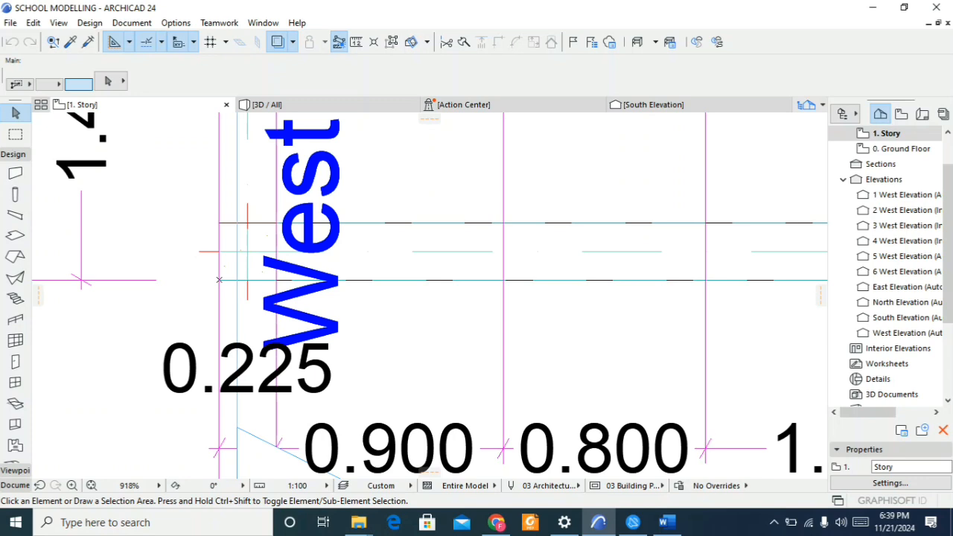
click(220, 277)
scroll(168, 237, down, 6)
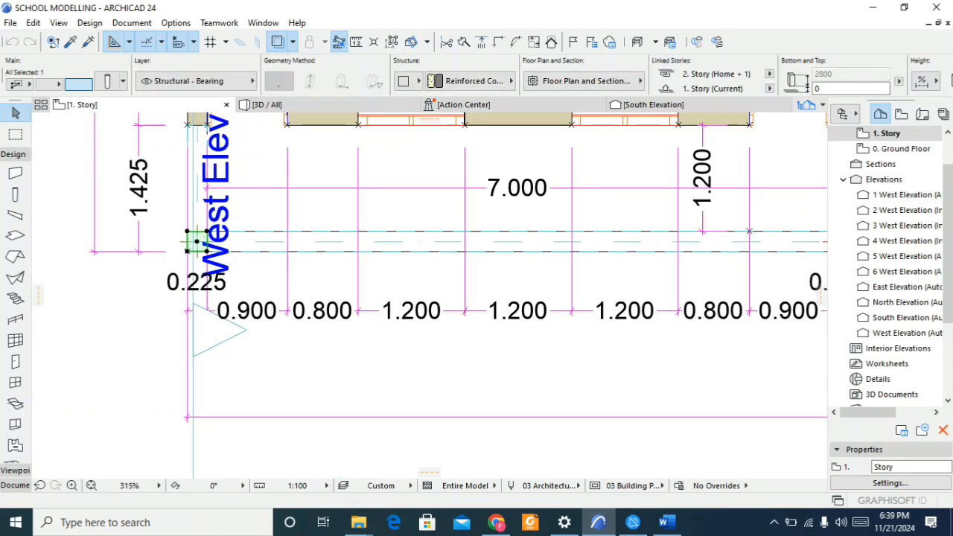
scroll(188, 241, down, 2)
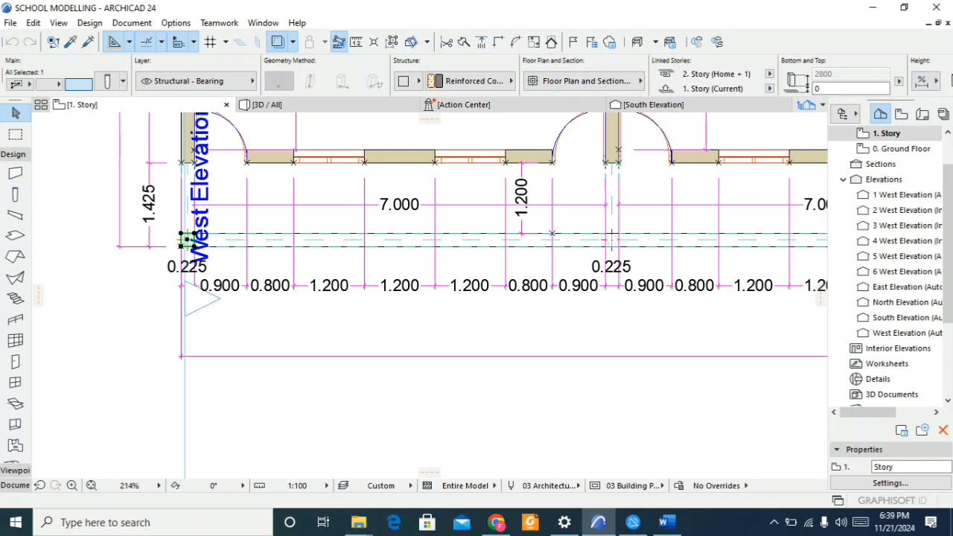
scroll(207, 237, up, 3)
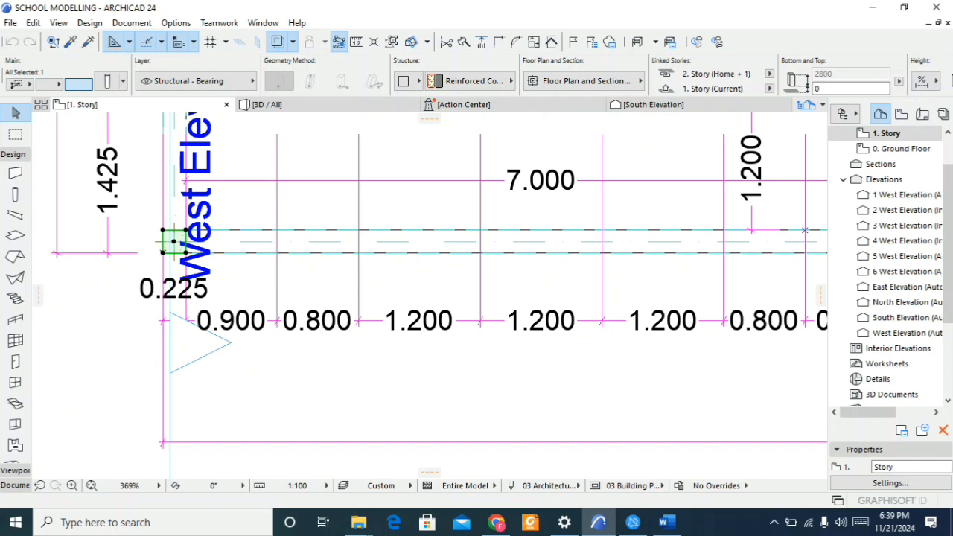
right_click(143, 246)
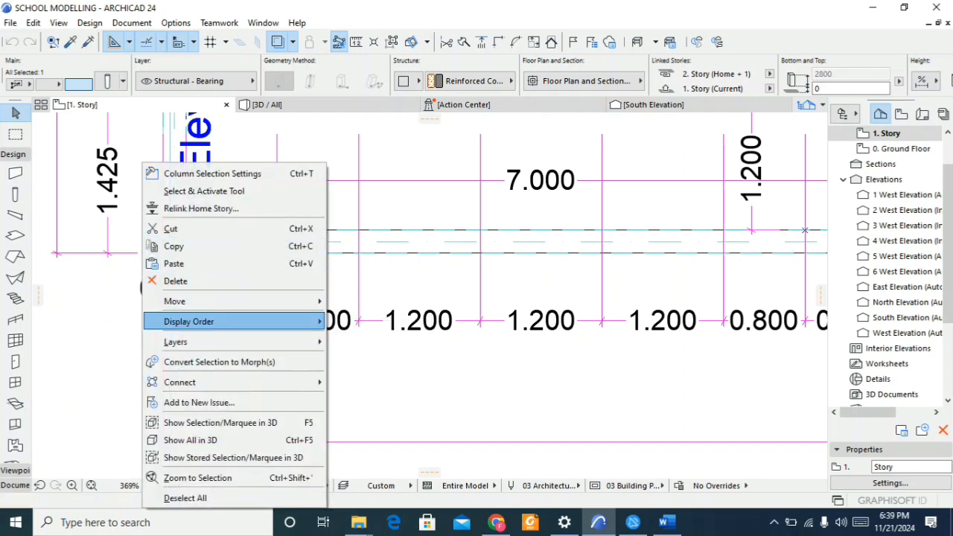
mouse_move(174, 301)
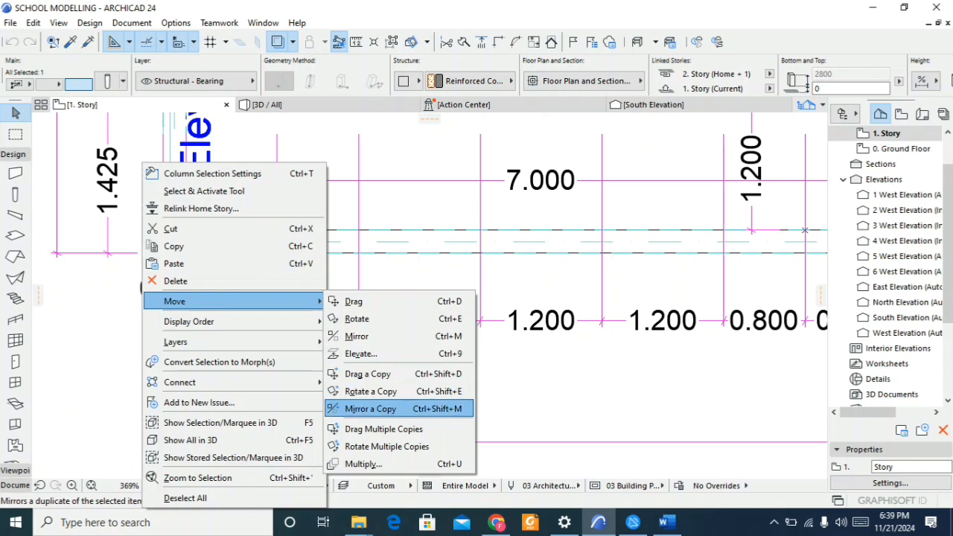
click(384, 429)
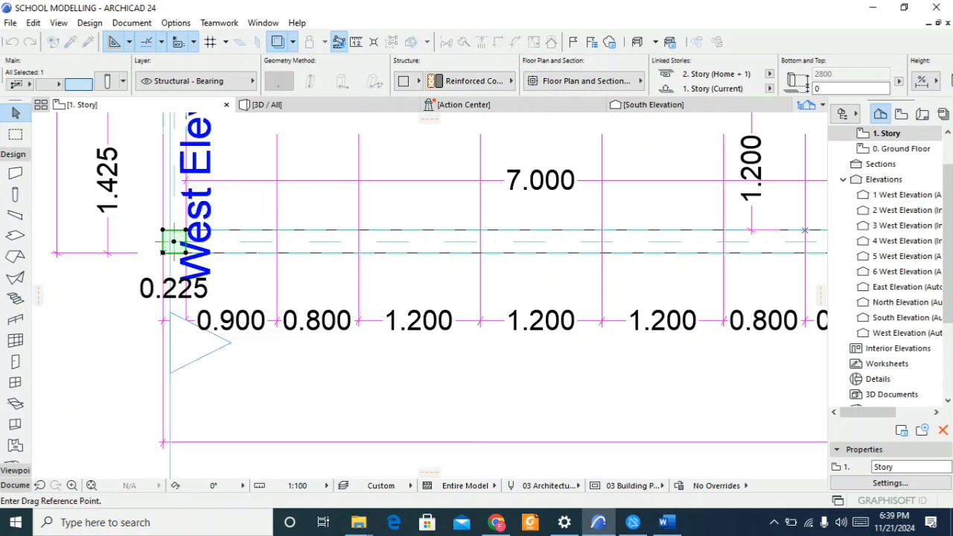
click(174, 242)
scroll(183, 246, down, 3)
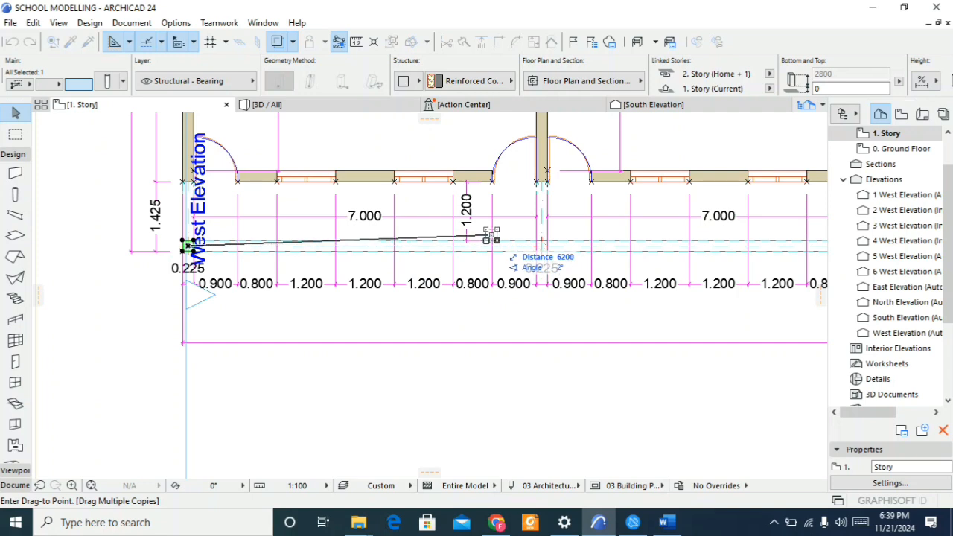
scroll(356, 239, up, 5)
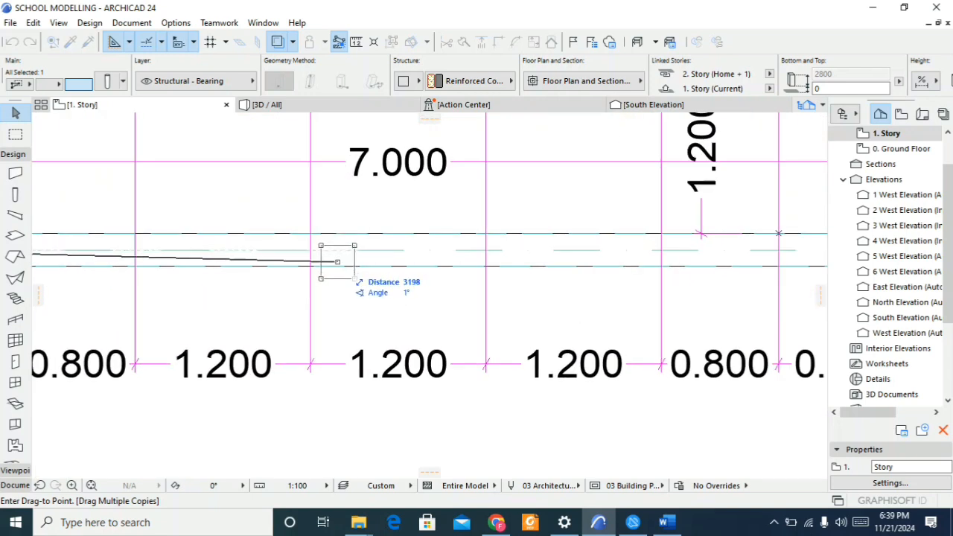
Step: Place further column copies midway along the Class B and Class C corridor bays
scroll(370, 266, down, 6)
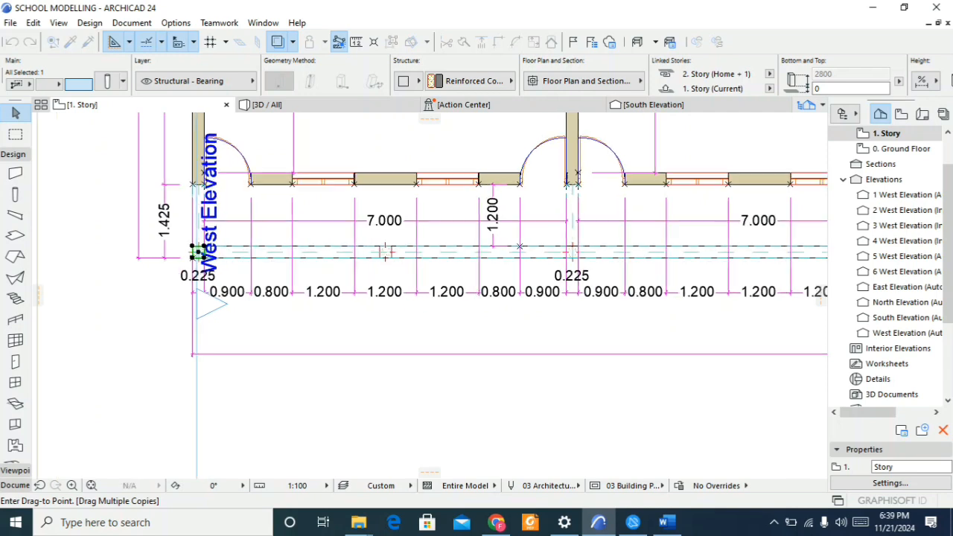
scroll(388, 277, up, 2)
scroll(388, 277, down, 4)
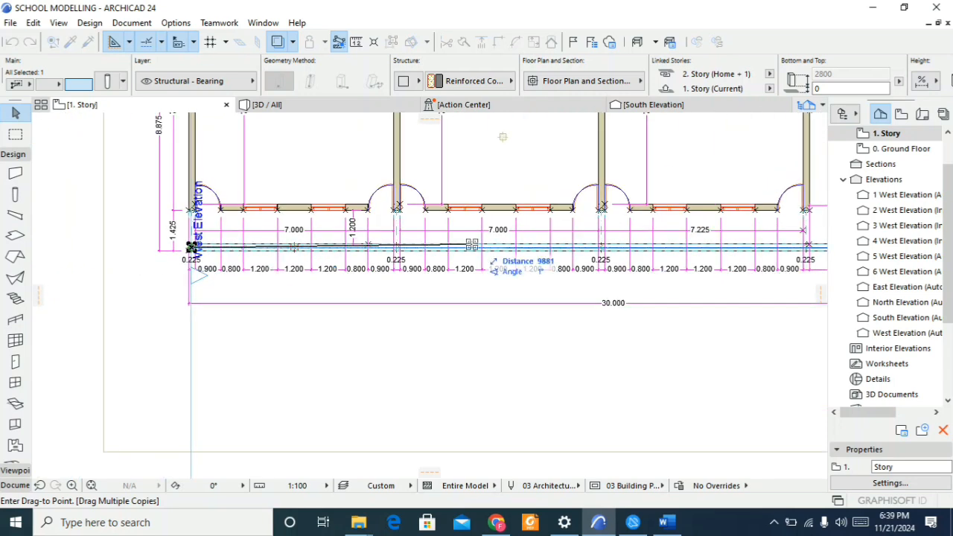
scroll(487, 251, up, 4)
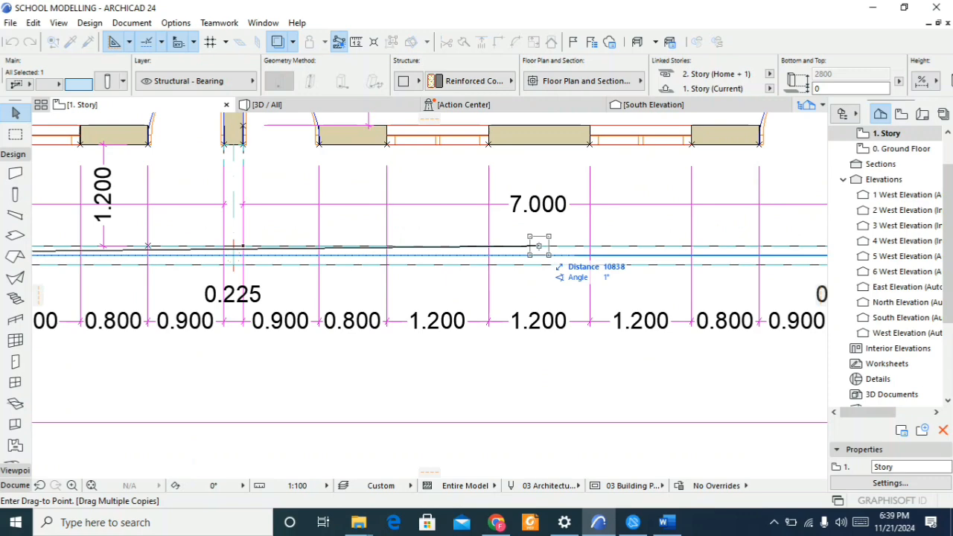
scroll(539, 242, down, 5)
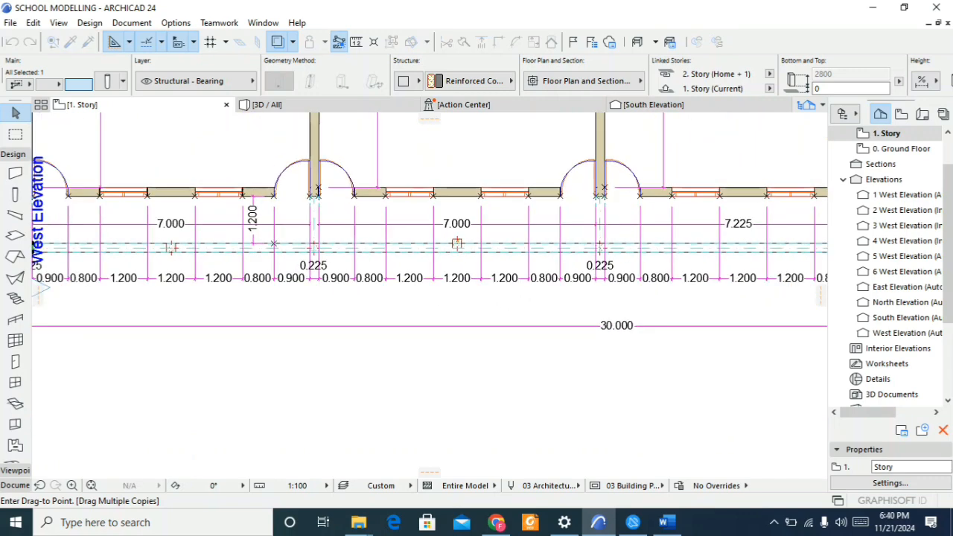
scroll(640, 249, up, 5)
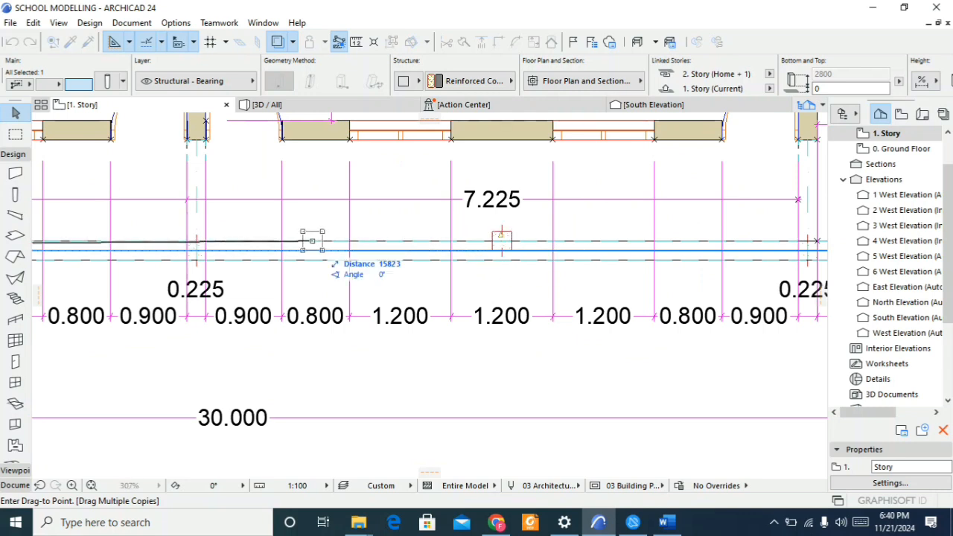
Step: Place the last column copy midway along the 7.875 m corridor bay and finish copying
scroll(313, 246, down, 3)
scroll(510, 254, down, 2)
scroll(533, 248, up, 3)
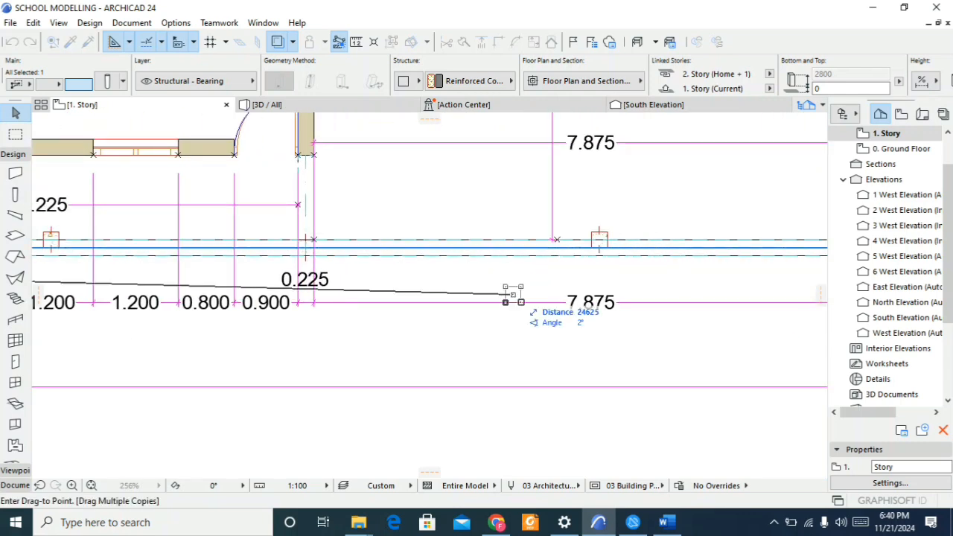
scroll(499, 272, down, 3)
click(487, 269)
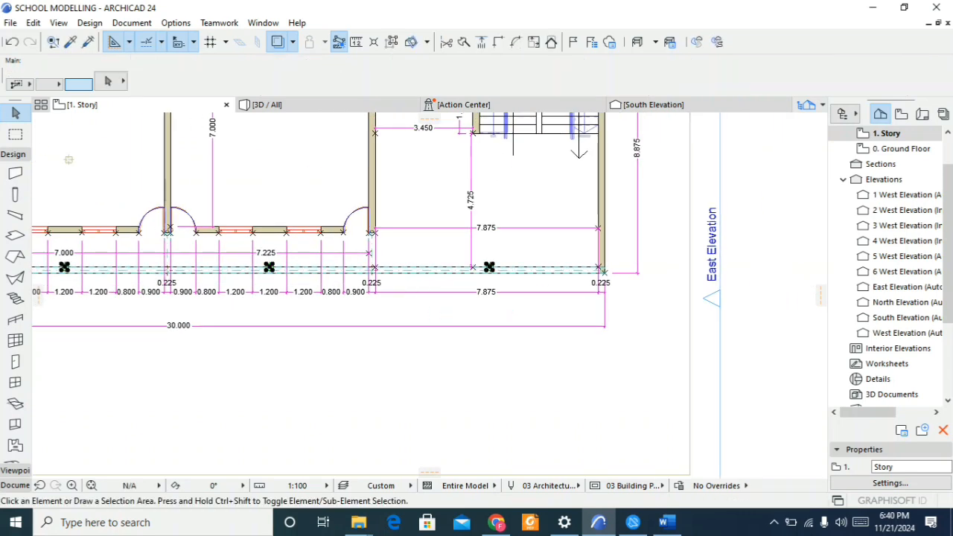
Step: Move the column copy in the 7.875 m bay 113 mm down onto the corridor beam's centreline
scroll(487, 267, up, 5)
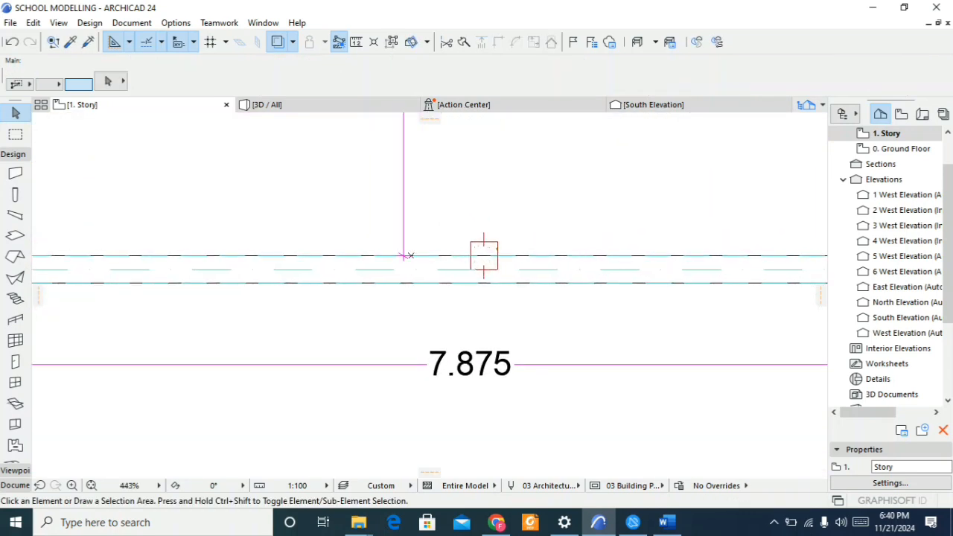
scroll(411, 256, up, 2)
click(495, 230)
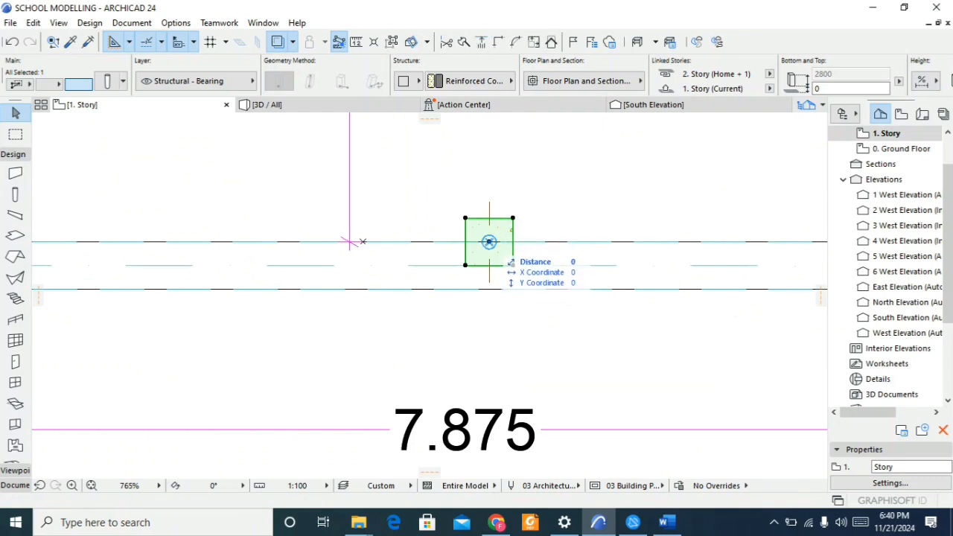
click(488, 241)
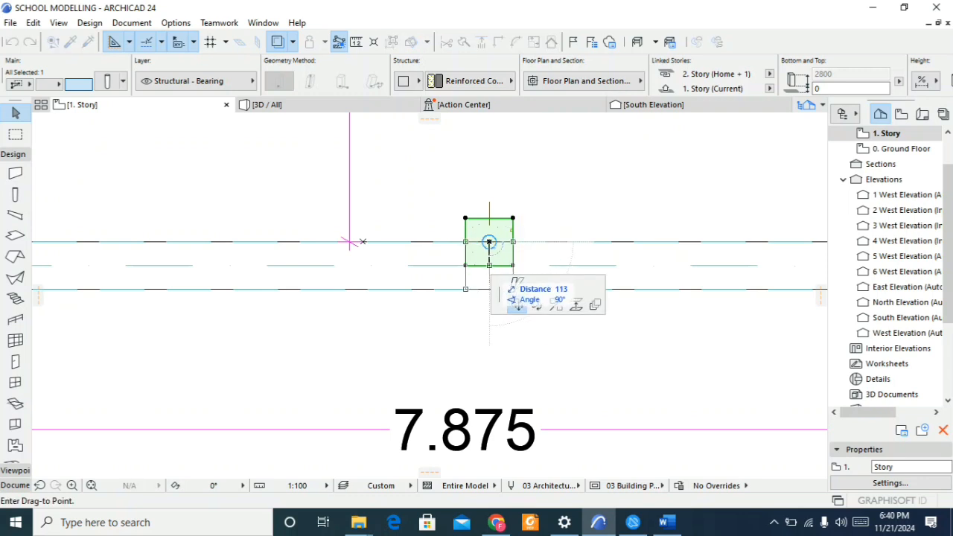
click(490, 265)
Step: Move the column copies in the Class C and Class B bays down onto the corridor beam's centreline
scroll(626, 276, down, 5)
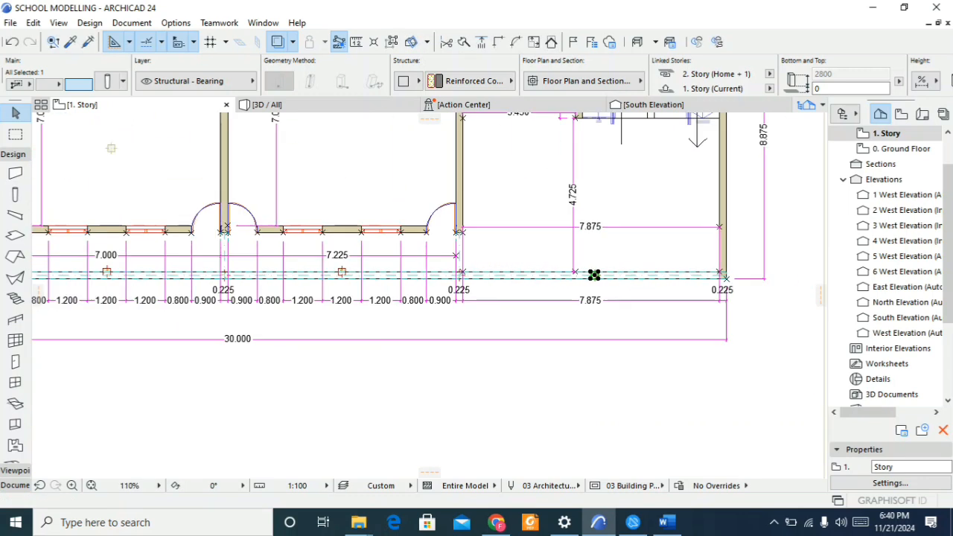
scroll(373, 277, up, 6)
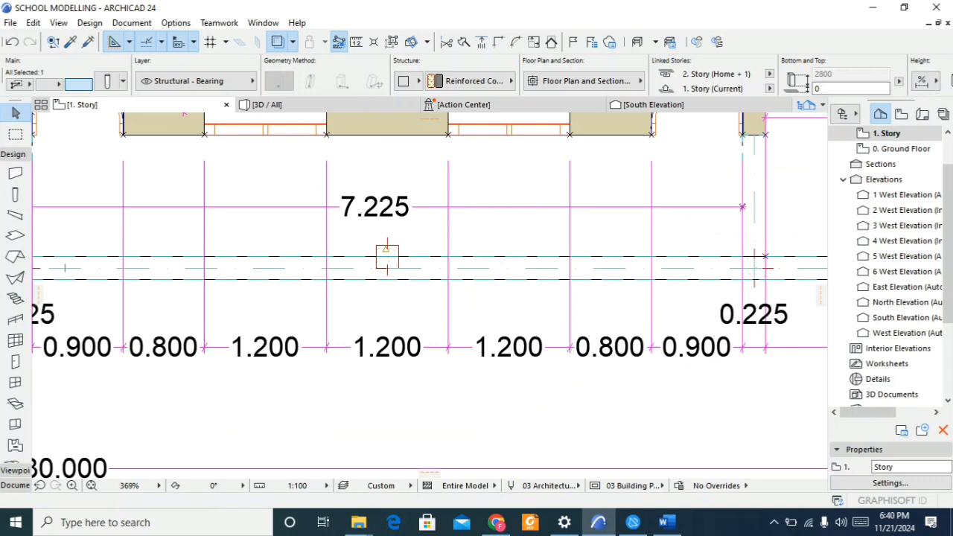
click(388, 246)
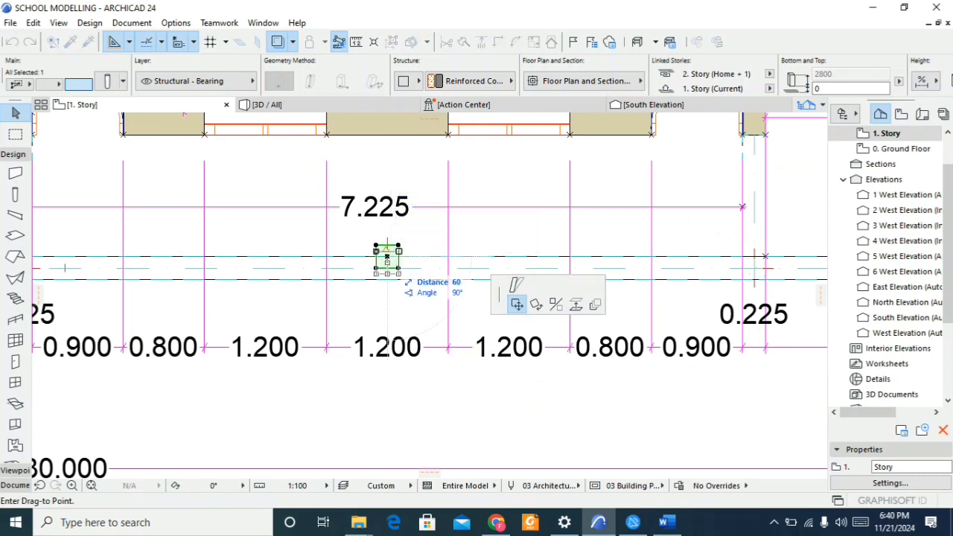
click(387, 257)
scroll(472, 272, down, 6)
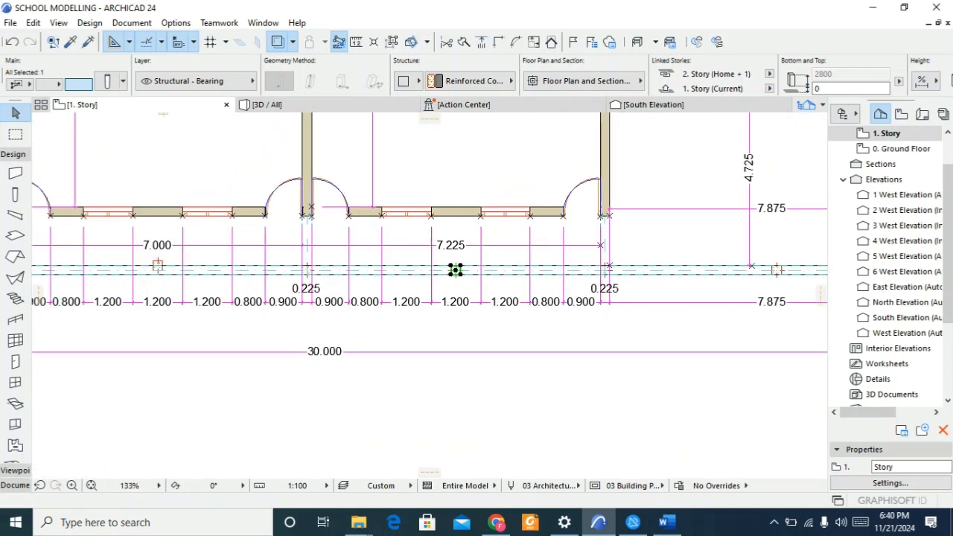
scroll(472, 271, up, 5)
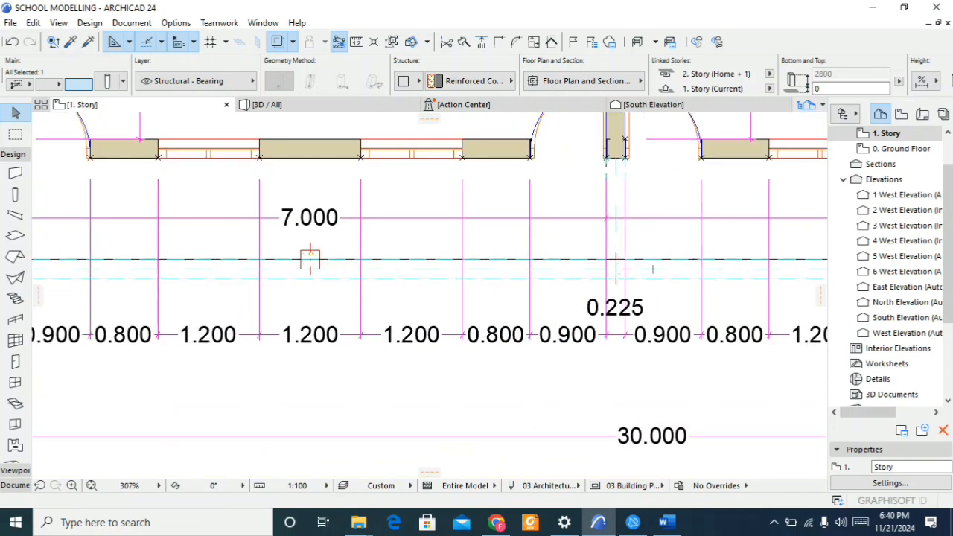
click(310, 259)
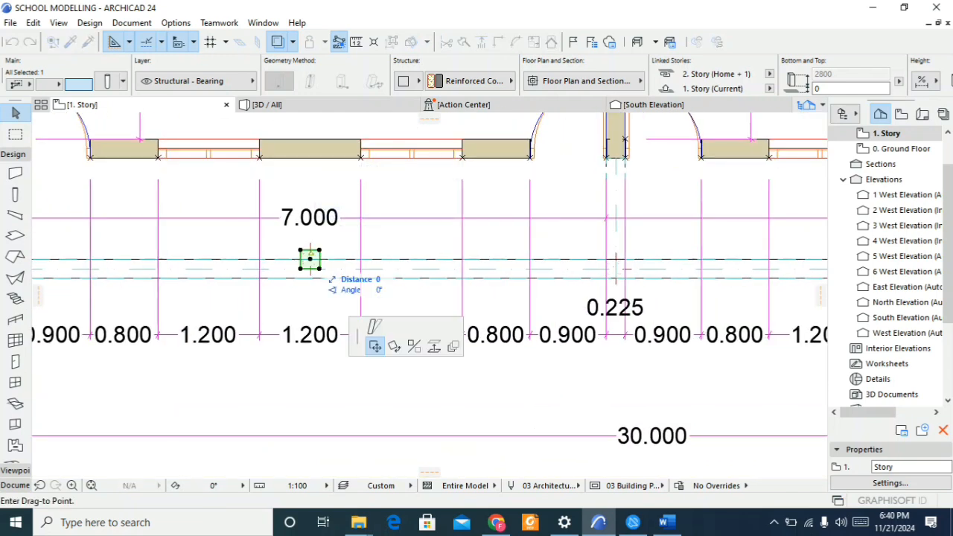
click(310, 269)
Step: Check the Class A bay column's alignment with the beam and inspect the added corridor columns in the 3D view
scroll(402, 271, down, 1)
scroll(310, 269, down, 3)
scroll(306, 269, up, 6)
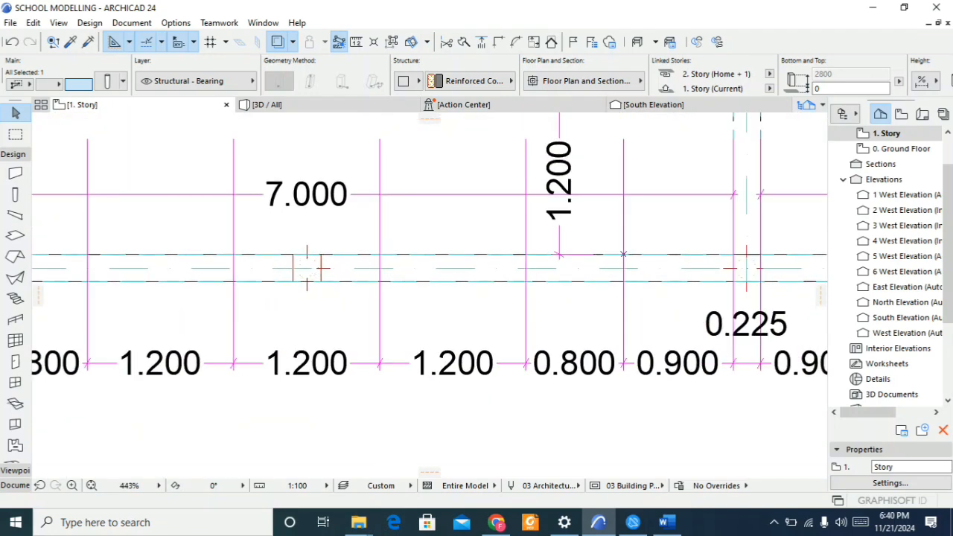
scroll(344, 274, down, 5)
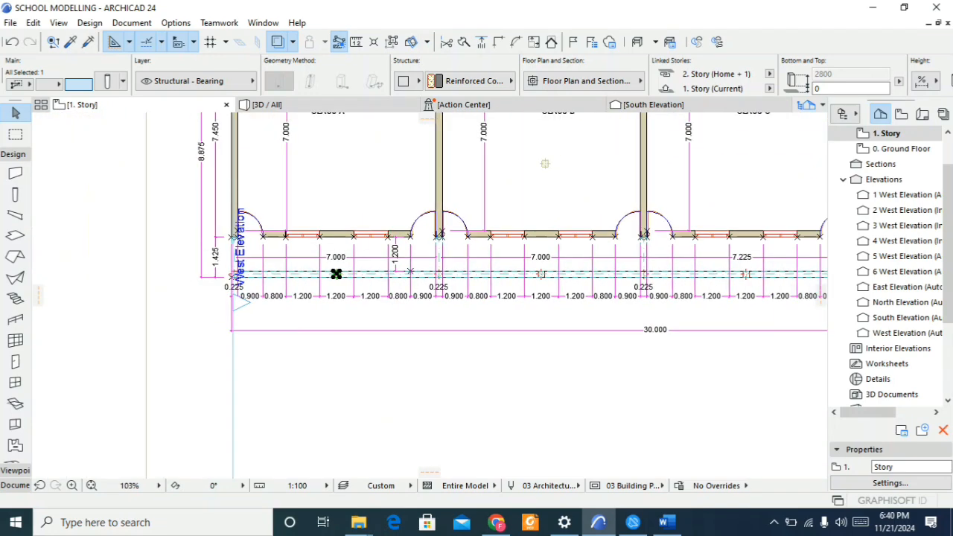
key(F3)
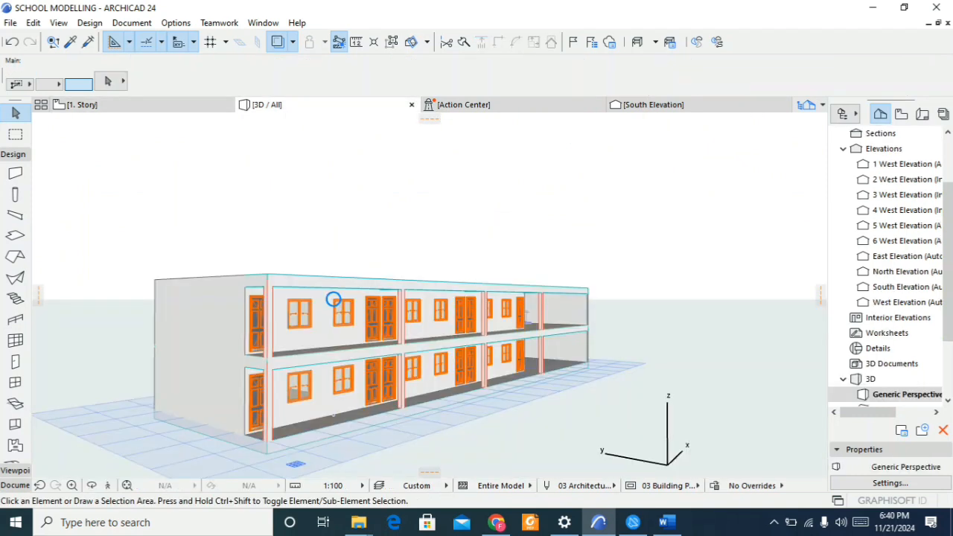
scroll(333, 300, up, 4)
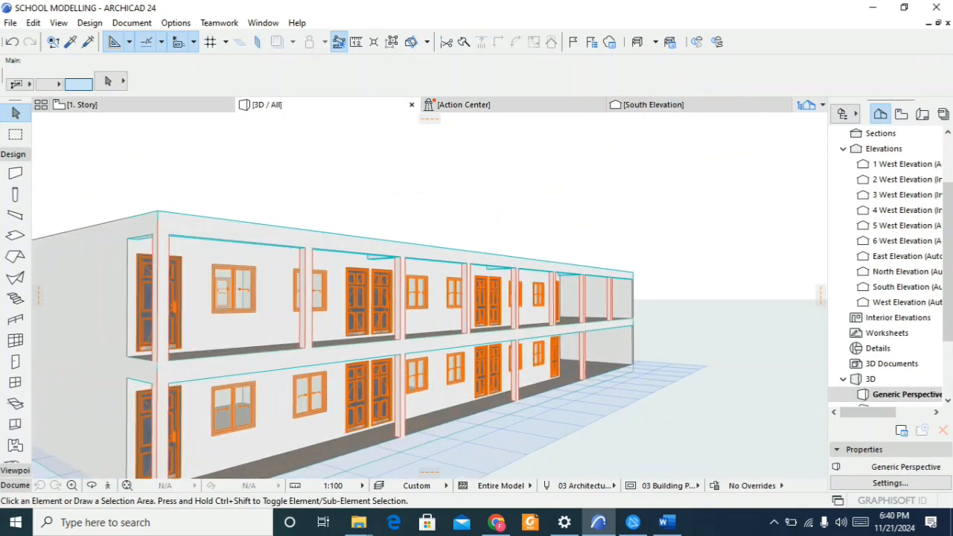
Step: Copy the intermediate corridor column in the Class A bay of the first-story plan to the clipboard
scroll(357, 343, up, 2)
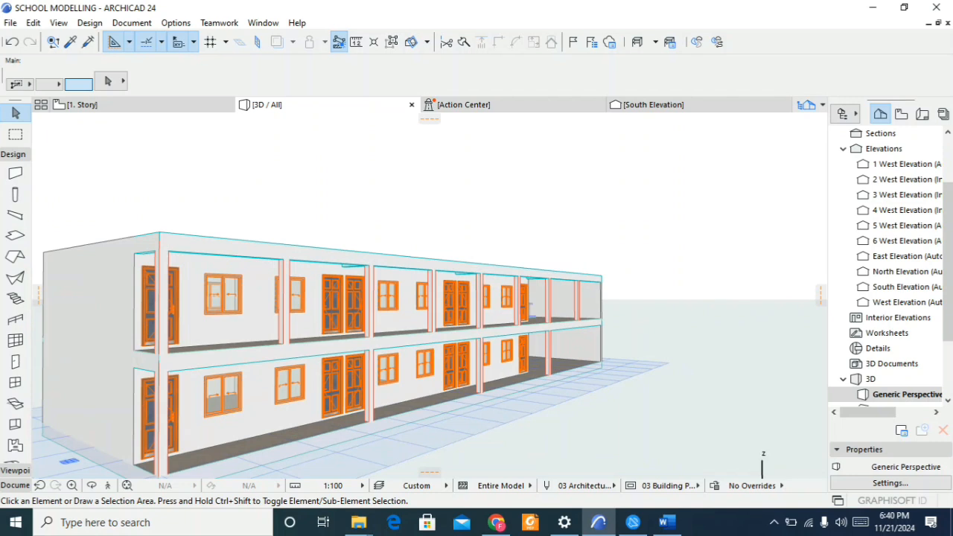
key(F2)
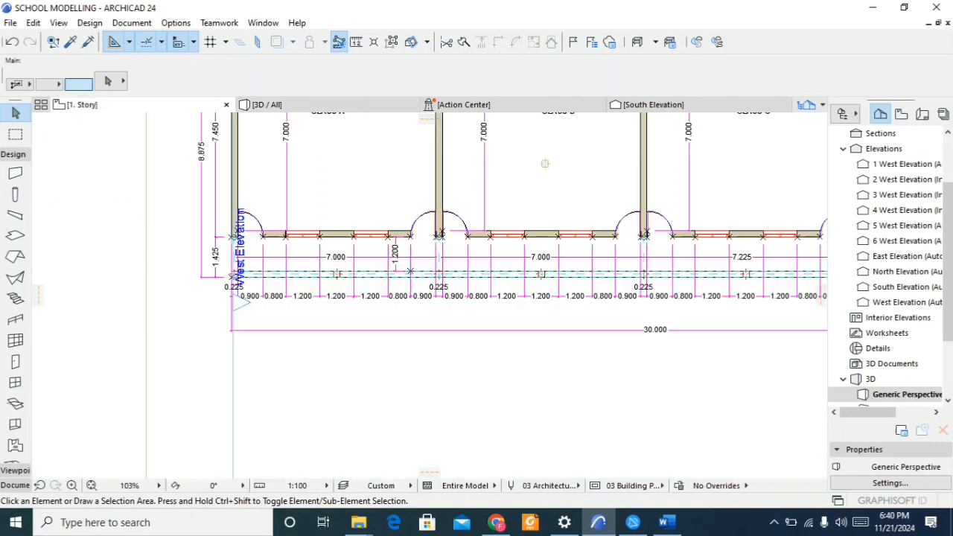
scroll(352, 278, up, 5)
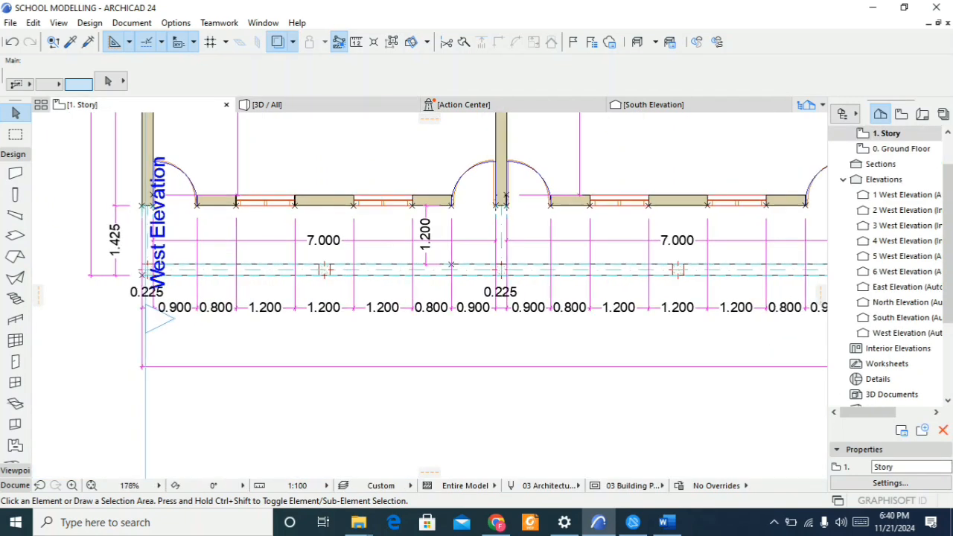
click(311, 266)
scroll(240, 287, down, 3)
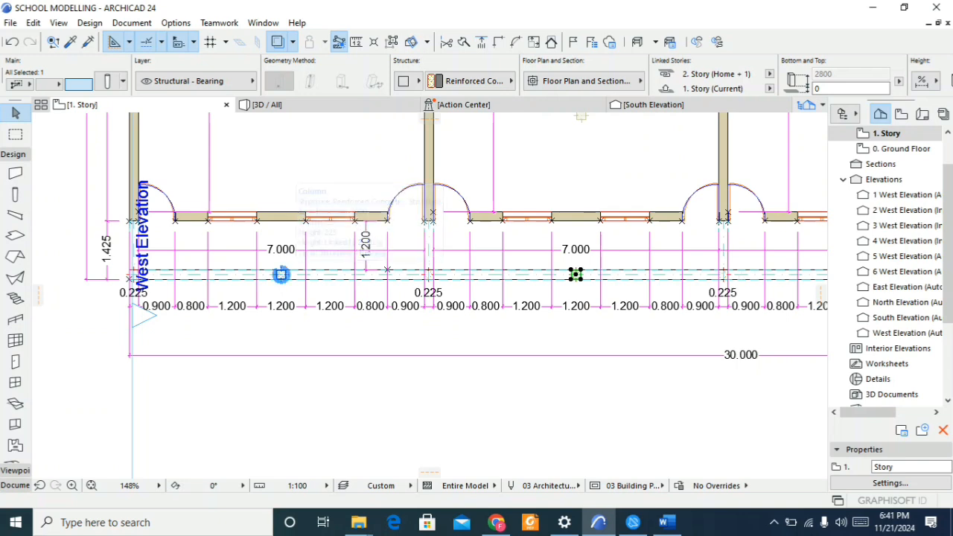
scroll(278, 276, down, 4)
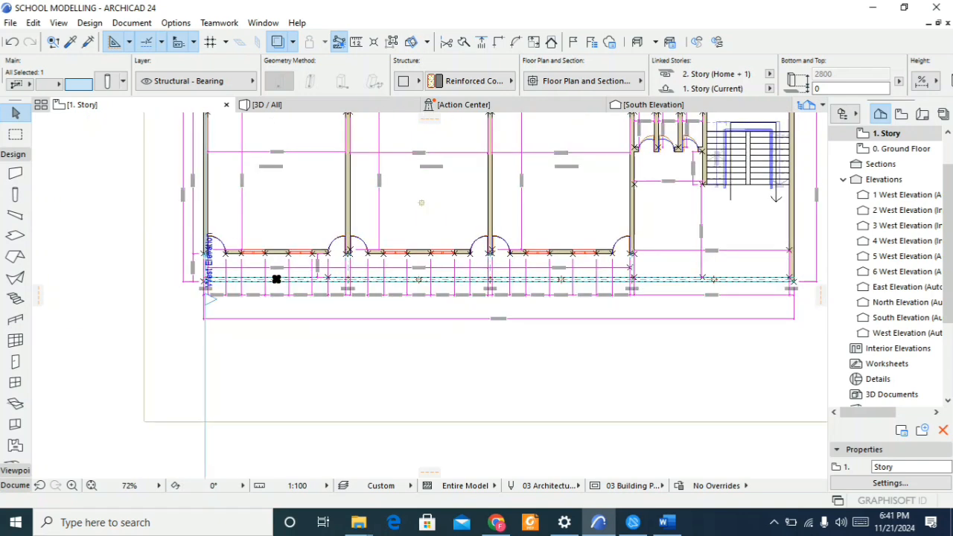
scroll(417, 279, up, 5)
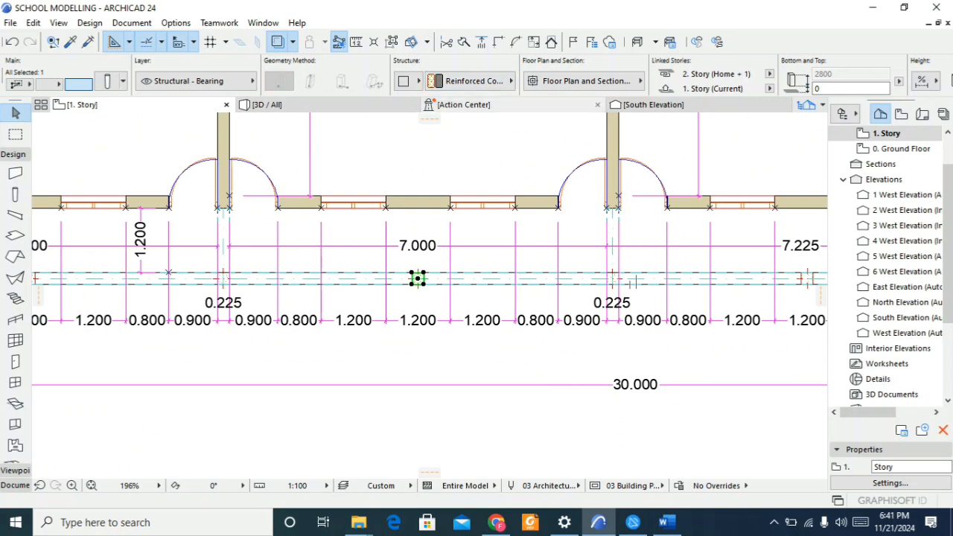
scroll(418, 279, down, 1)
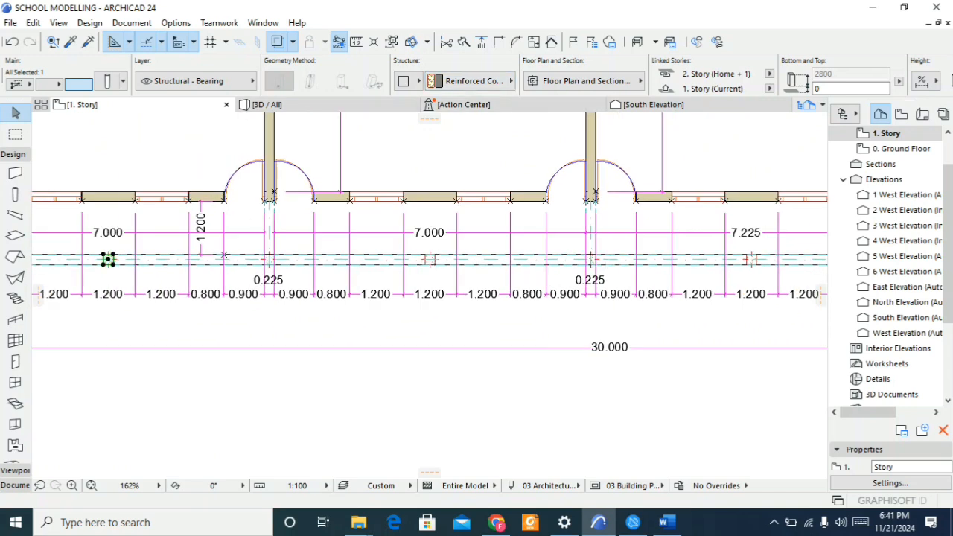
scroll(172, 284, down, 3)
scroll(172, 284, up, 5)
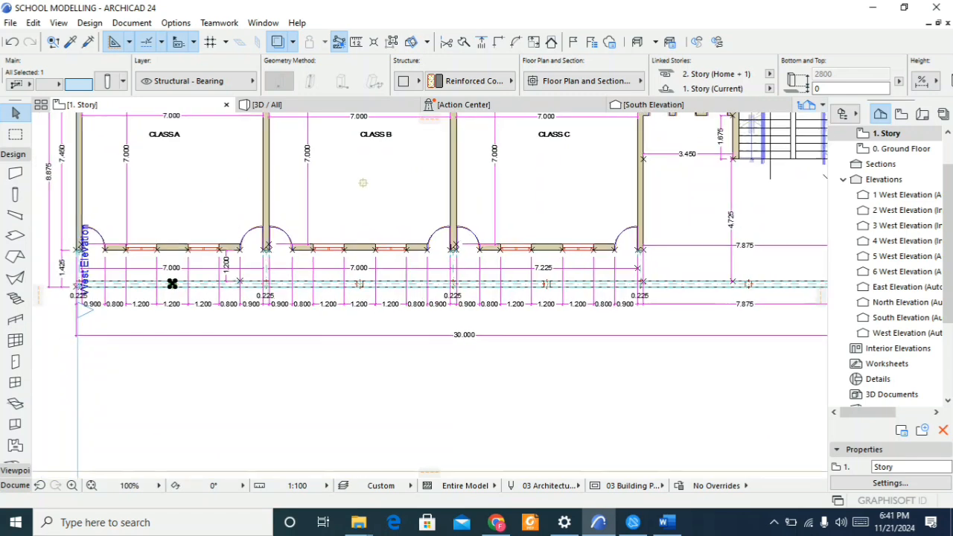
right_click(169, 277)
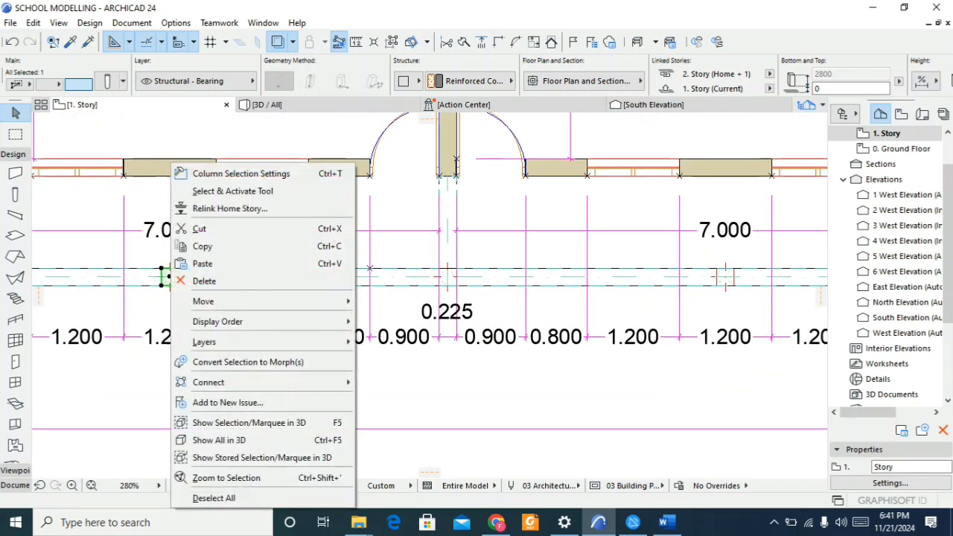
click(201, 245)
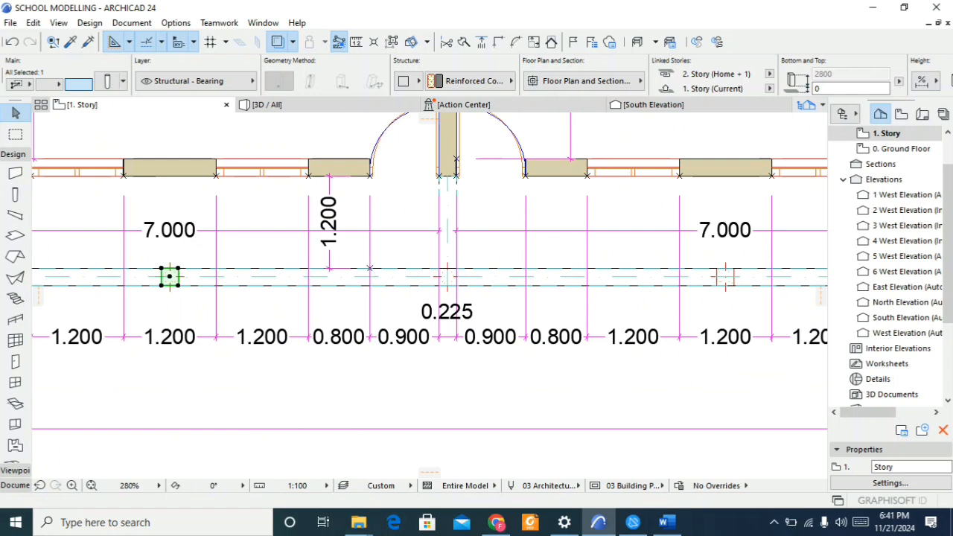
Step: Paste the copied column at its original position on the ground floor plan and check it in the 3D view
double_click(901, 149)
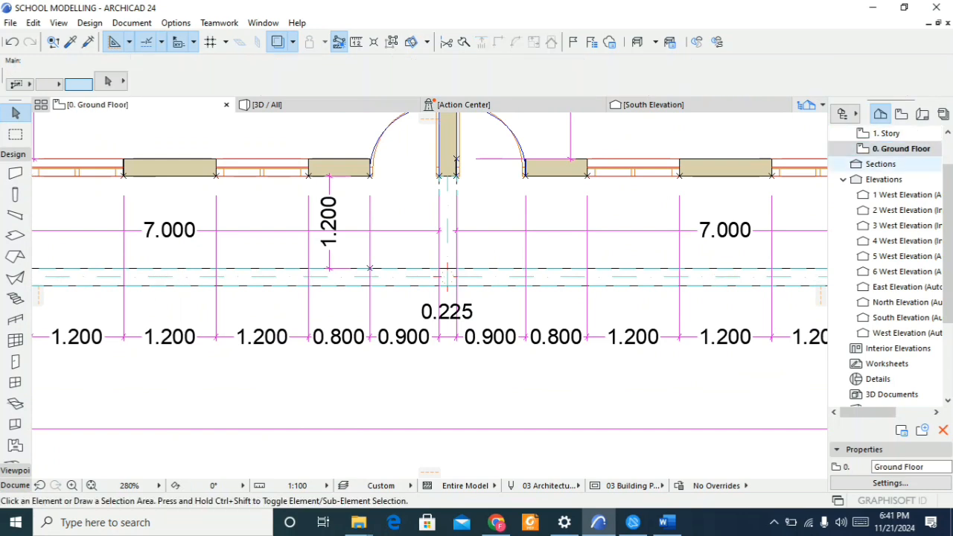
scroll(597, 268, down, 2)
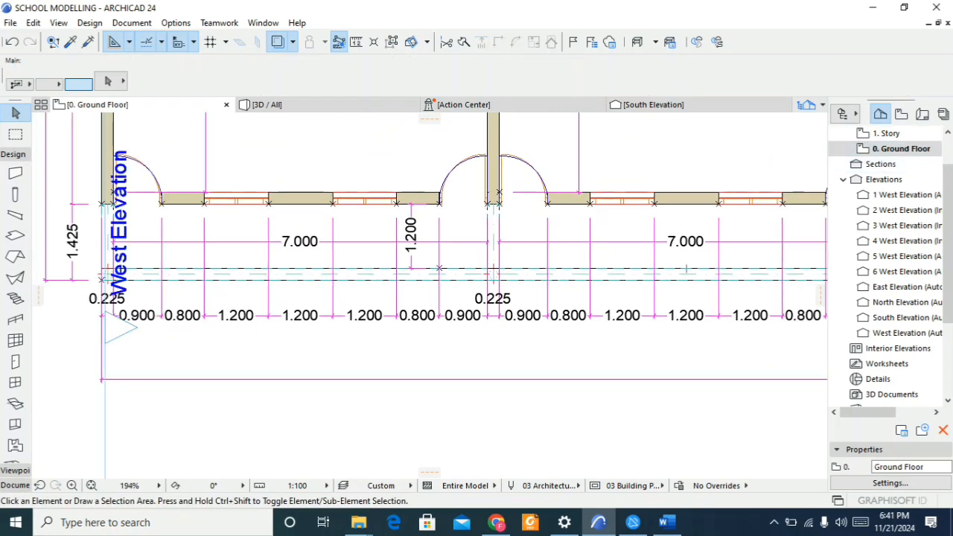
right_click(294, 342)
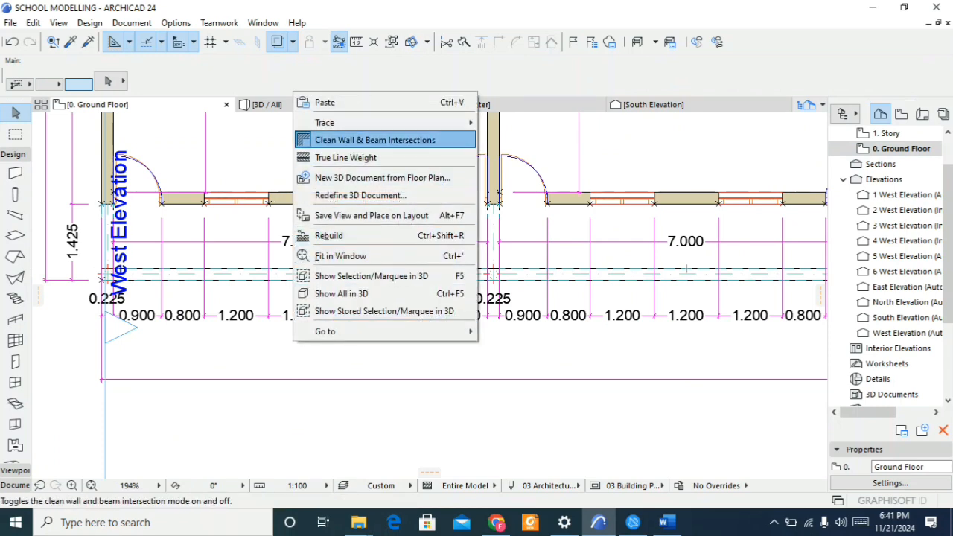
click(325, 102)
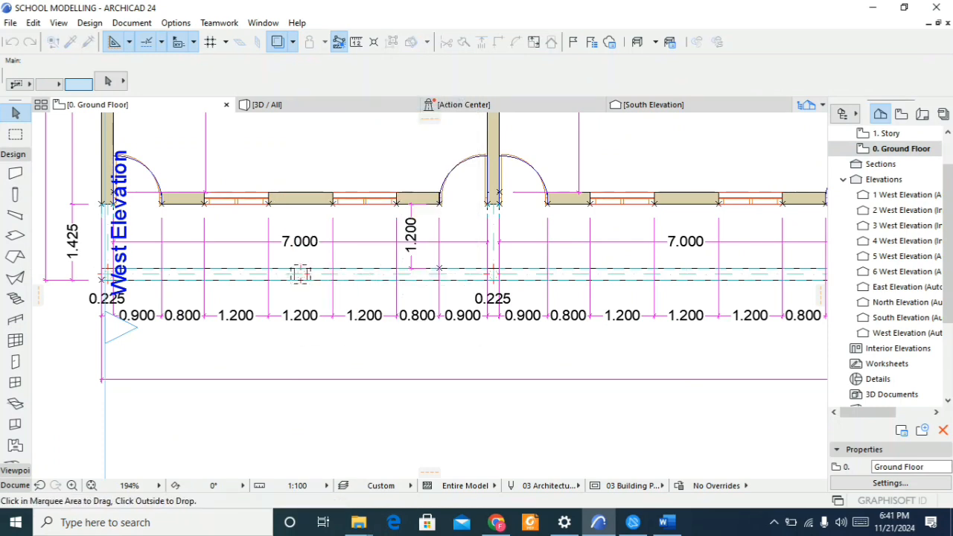
scroll(300, 274, up, 3)
click(316, 260)
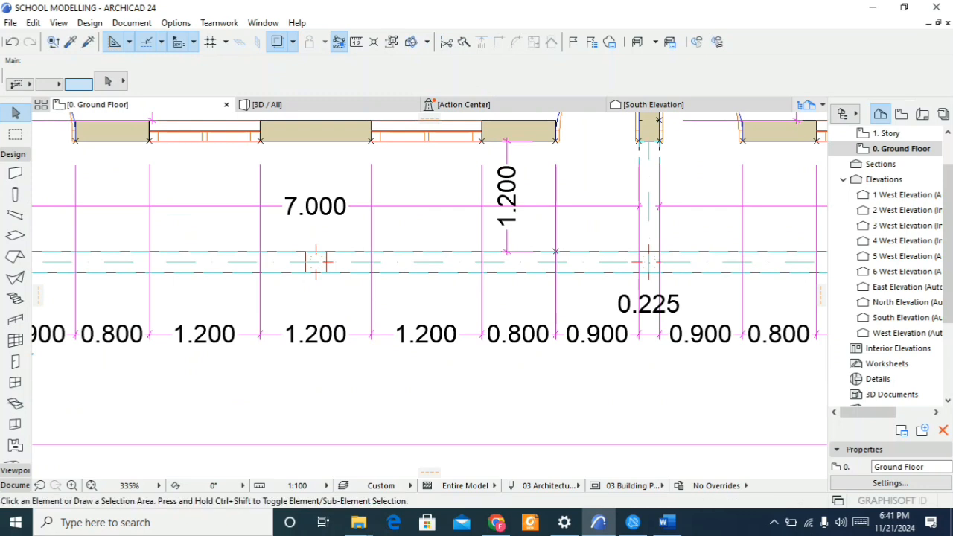
scroll(316, 261, up, 2)
click(267, 104)
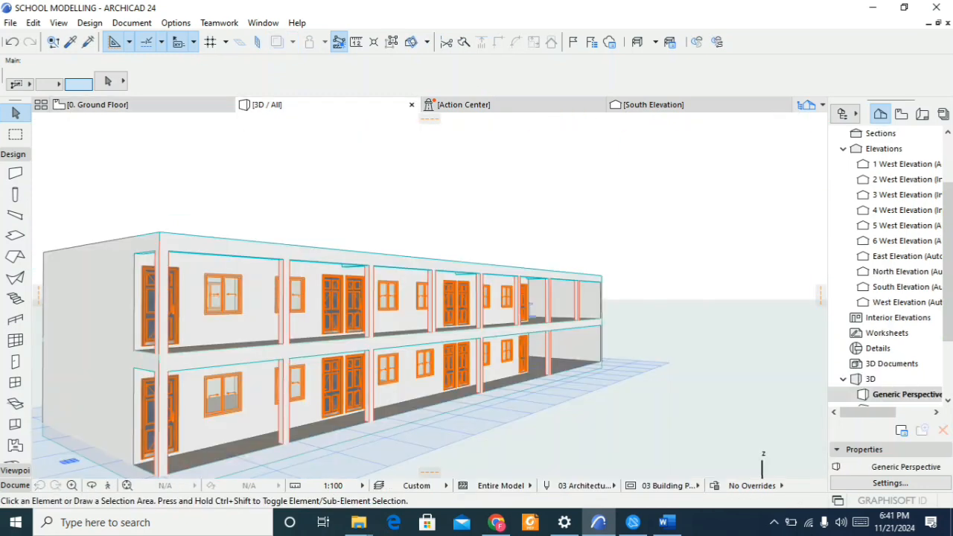
scroll(320, 230, down, 2)
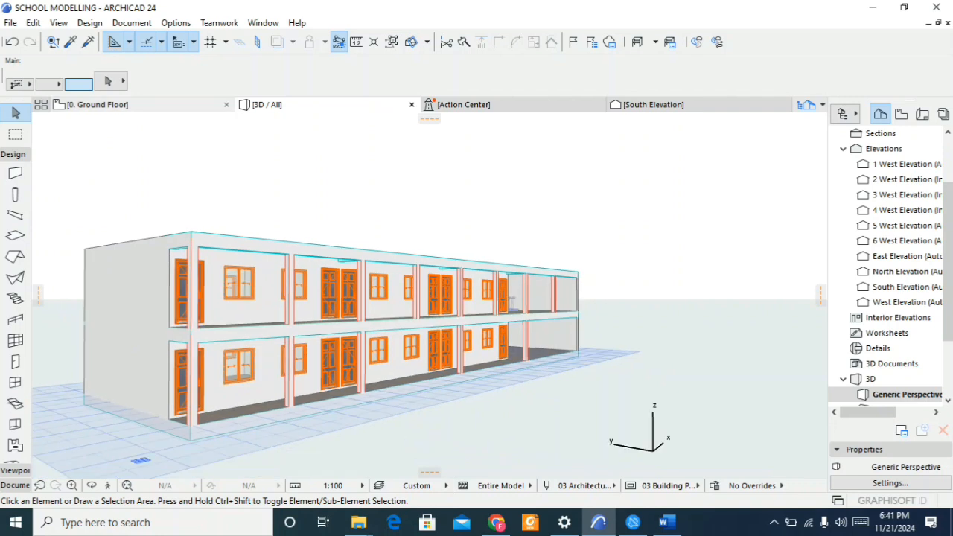
click(98, 105)
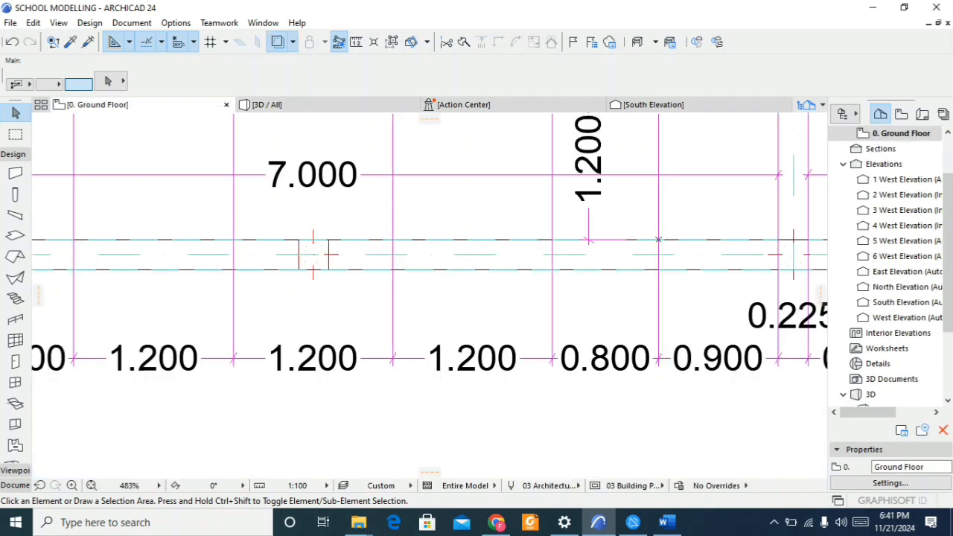
click(321, 255)
key(Escape)
click(313, 255)
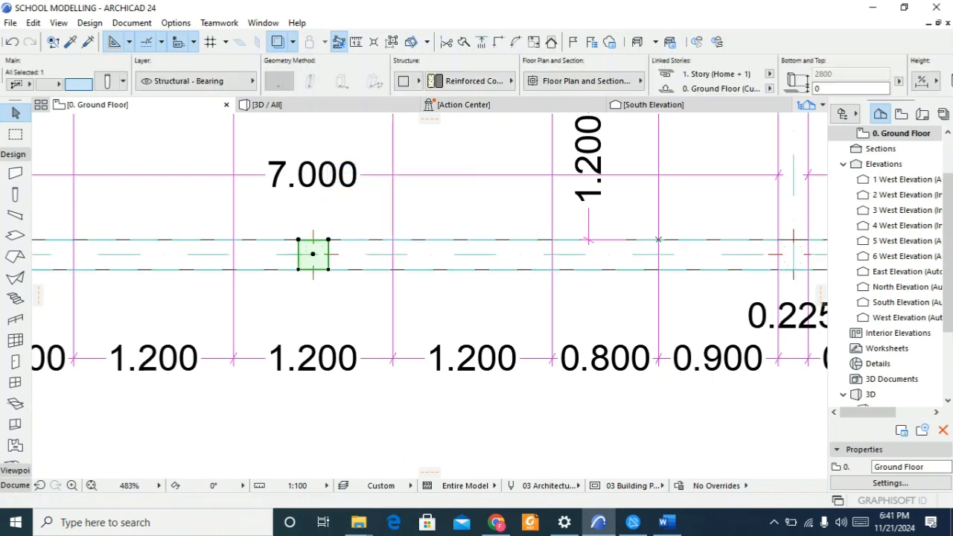
right_click(316, 254)
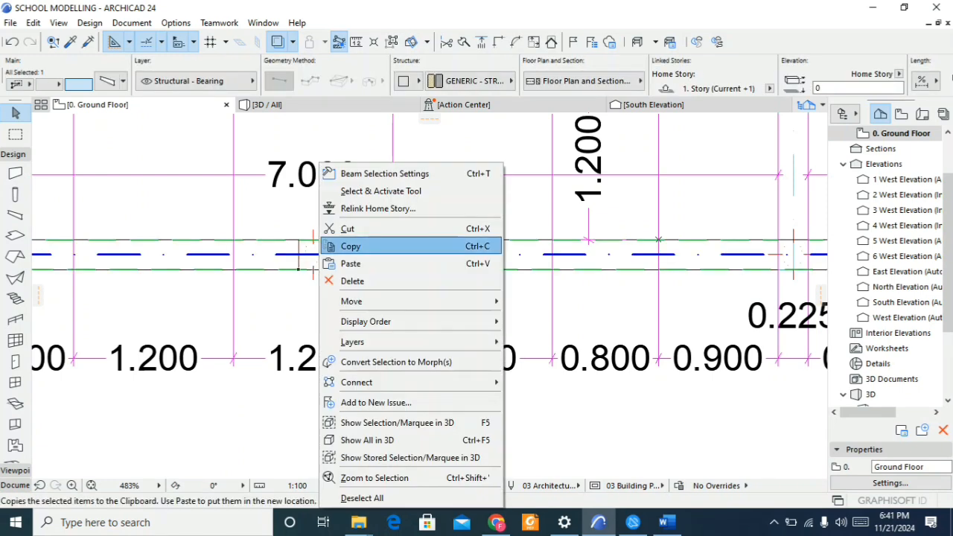
mouse_move(402, 301)
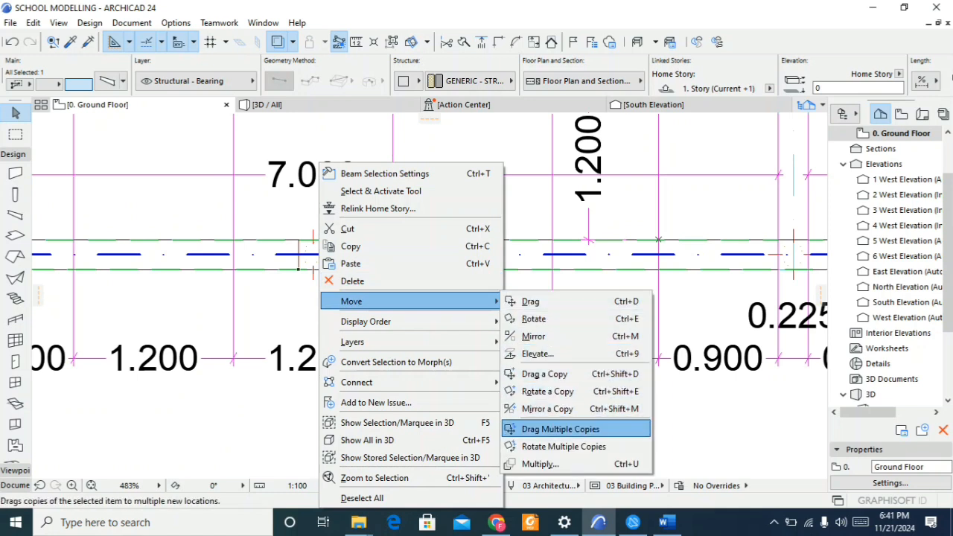
click(560, 429)
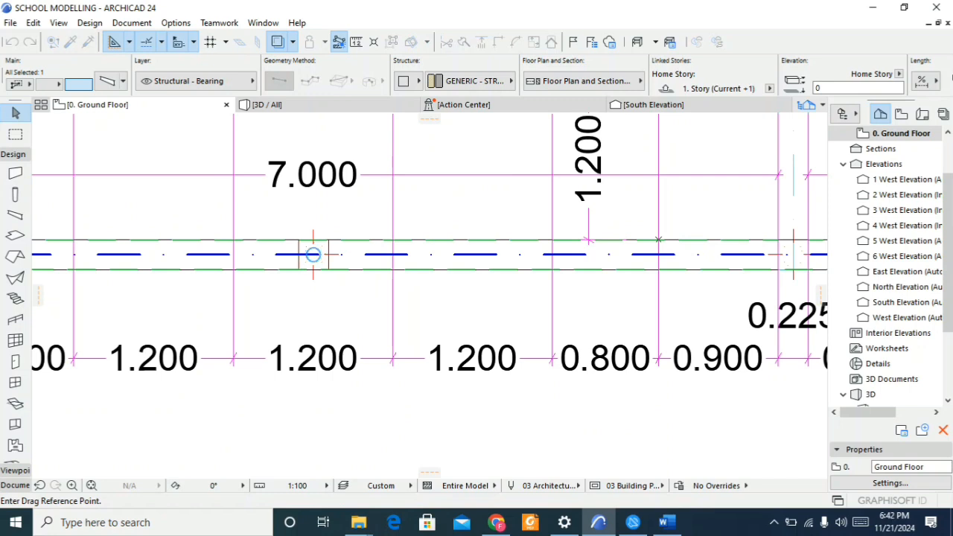
click(313, 254)
key(Escape)
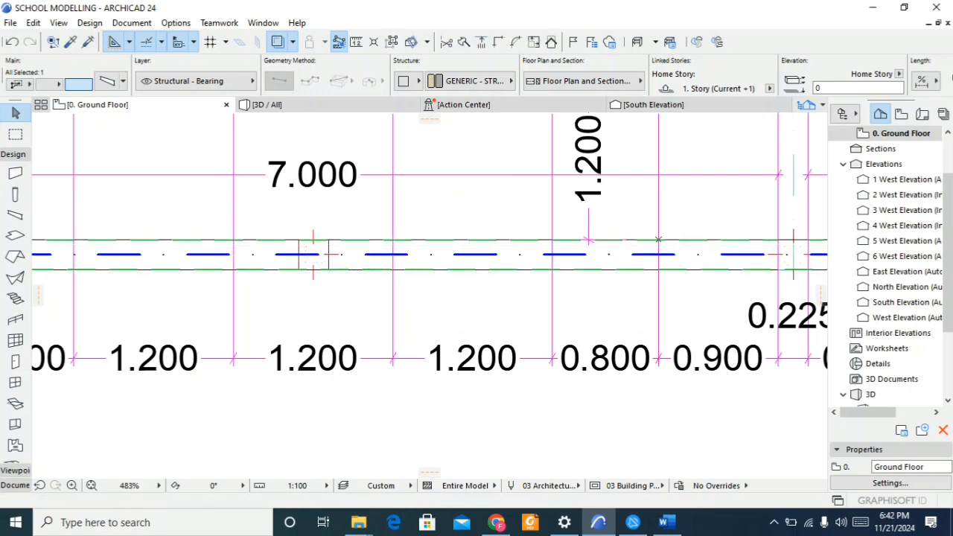
key(Escape)
click(392, 240)
key(Escape)
Step: Start dragging multiple copies of the ground-floor Class A bay column from its centre, placing the first midway along the Class B bay
click(312, 253)
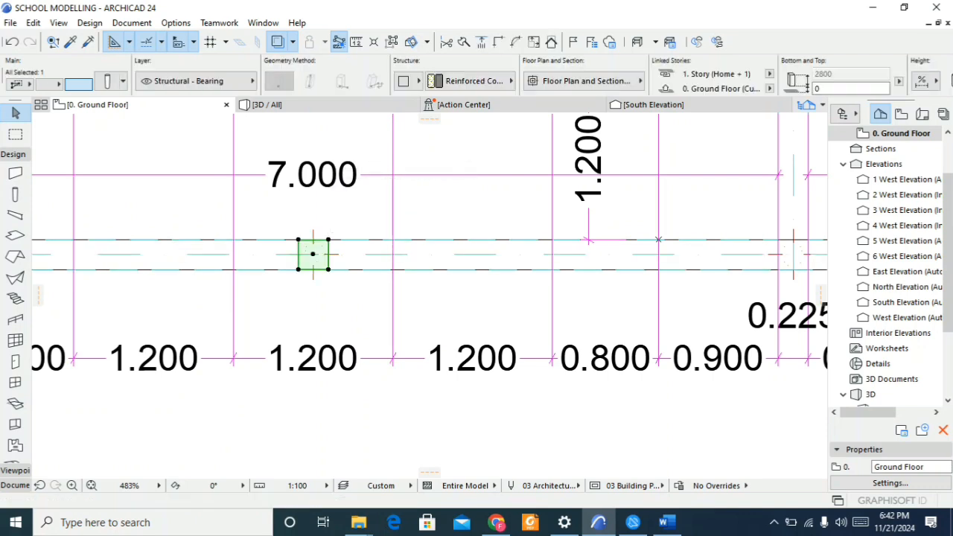
right_click(312, 253)
mouse_move(350, 301)
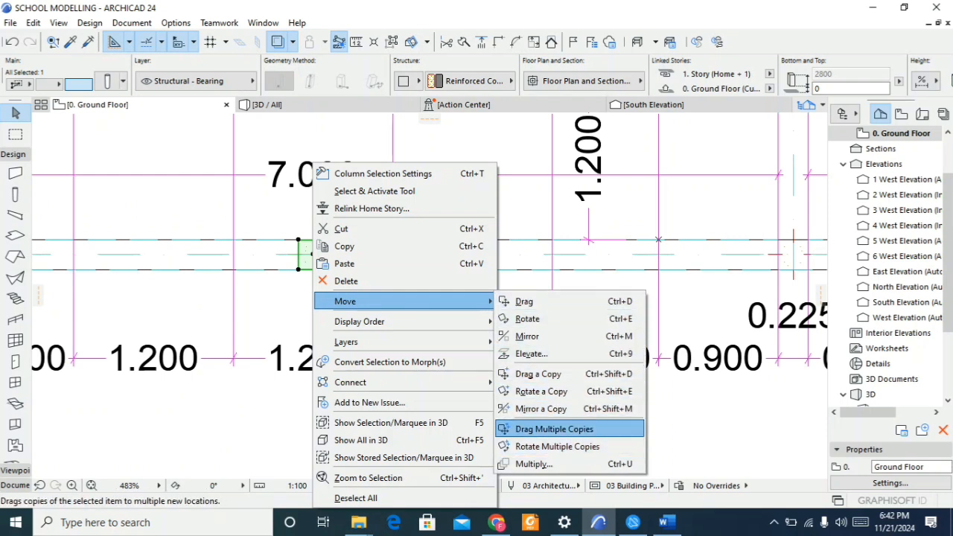
click(554, 429)
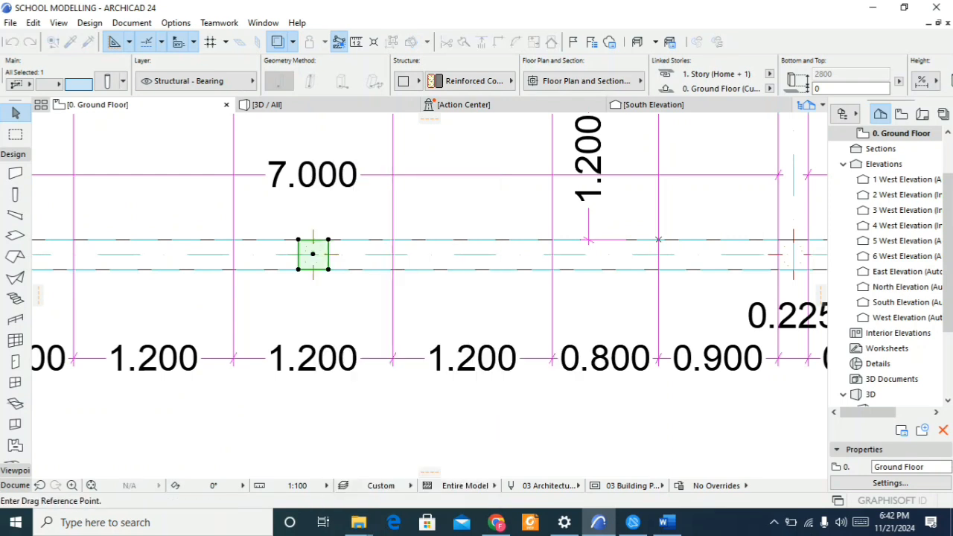
click(313, 254)
scroll(316, 261, down, 3)
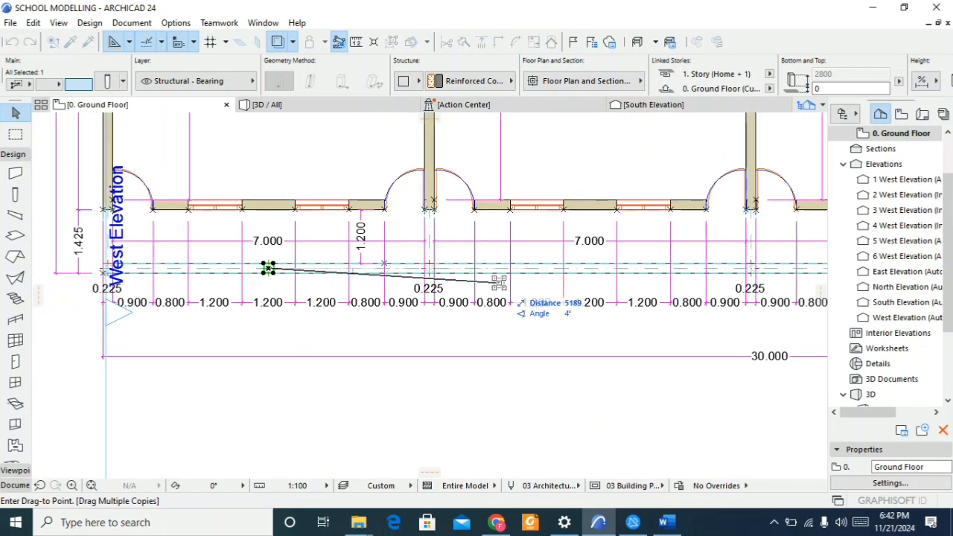
scroll(629, 274, up, 2)
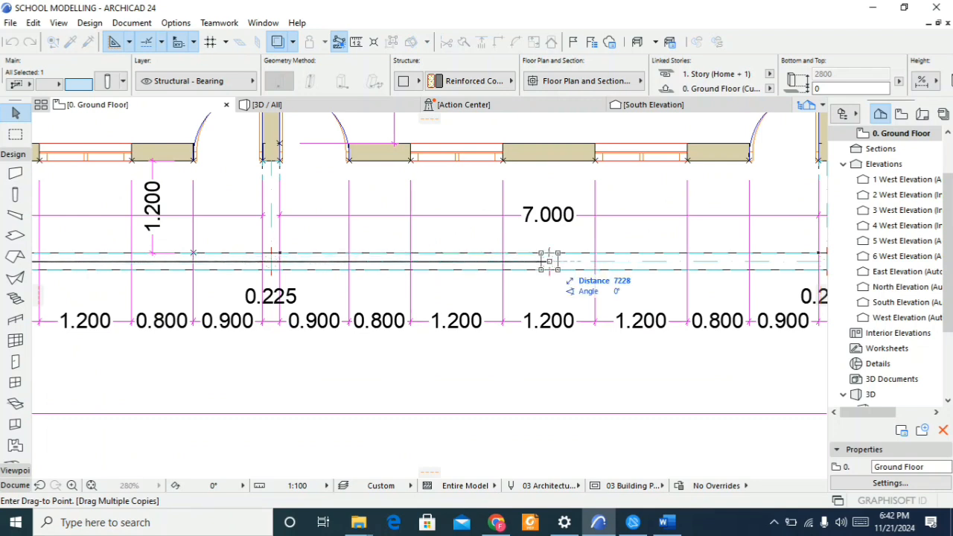
click(549, 261)
Step: Place the remaining column copies midway along the Class C and 7.875 m ground-floor corridor bays, and inspect them in 3D
scroll(299, 284, down, 7)
scroll(526, 280, up, 3)
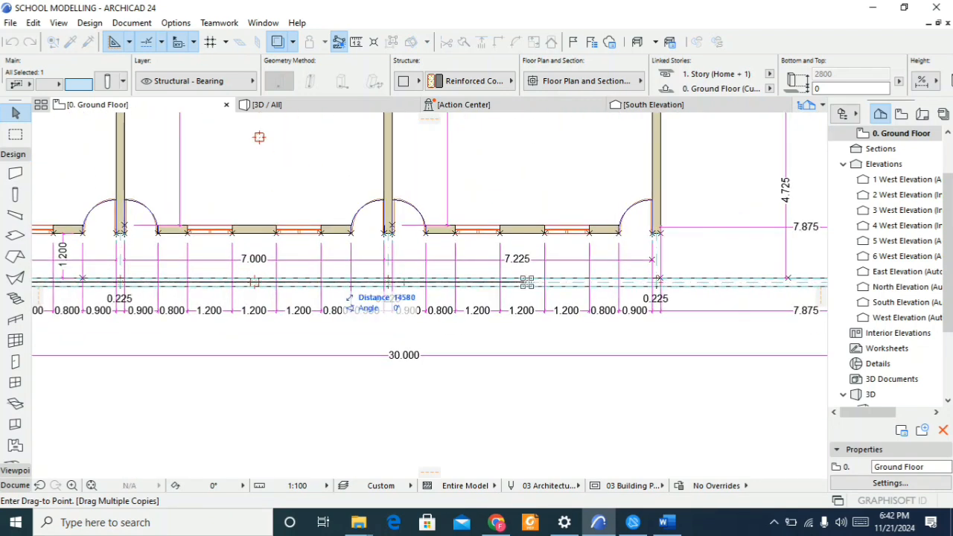
scroll(527, 282, up, 2)
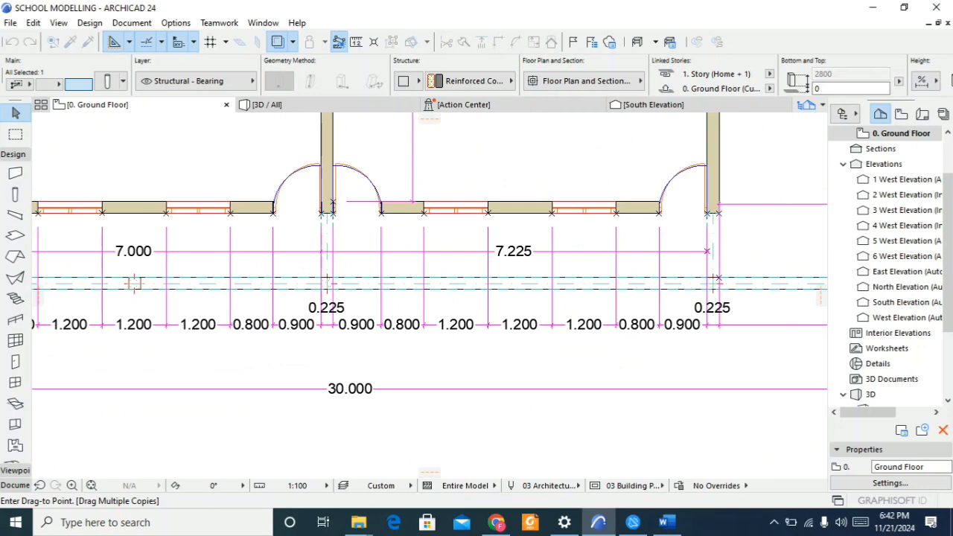
click(520, 283)
scroll(325, 280, down, 4)
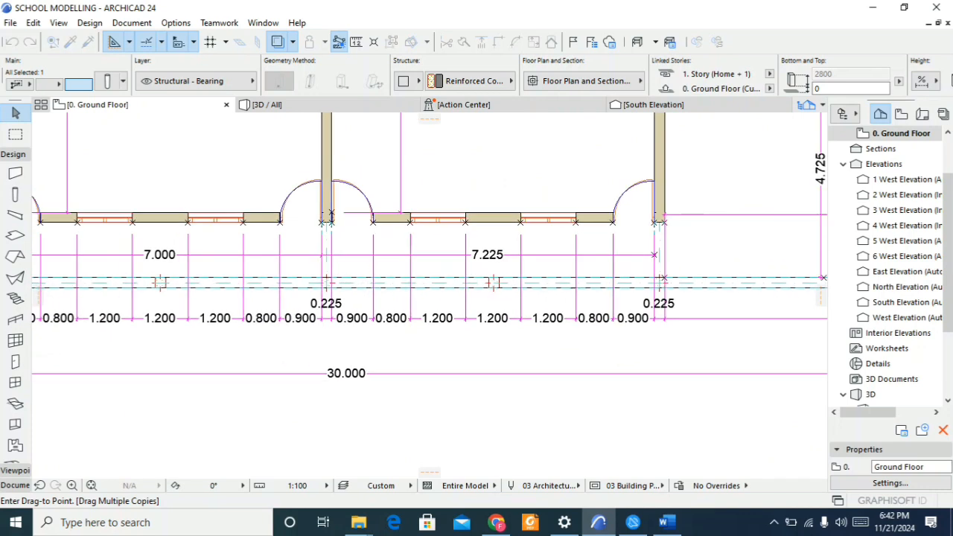
scroll(650, 281, up, 4)
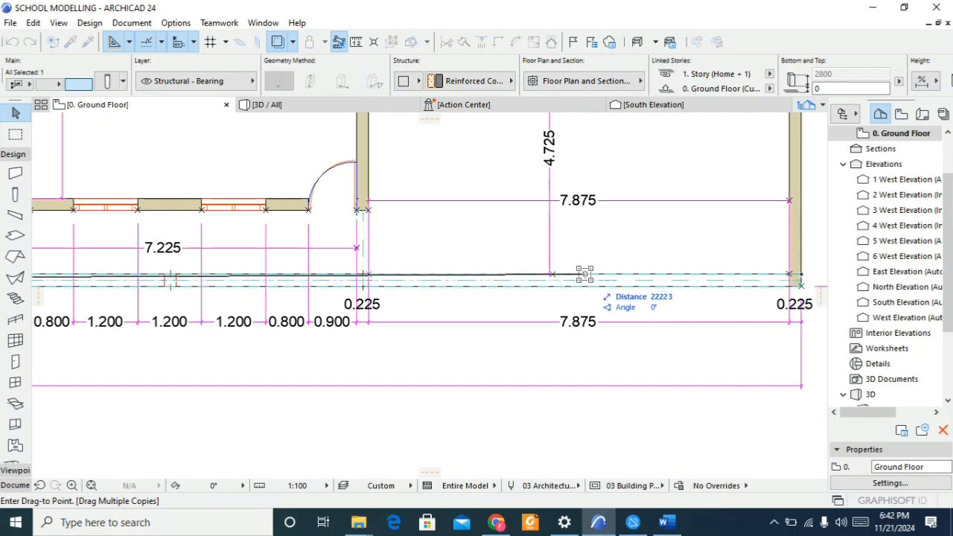
click(585, 275)
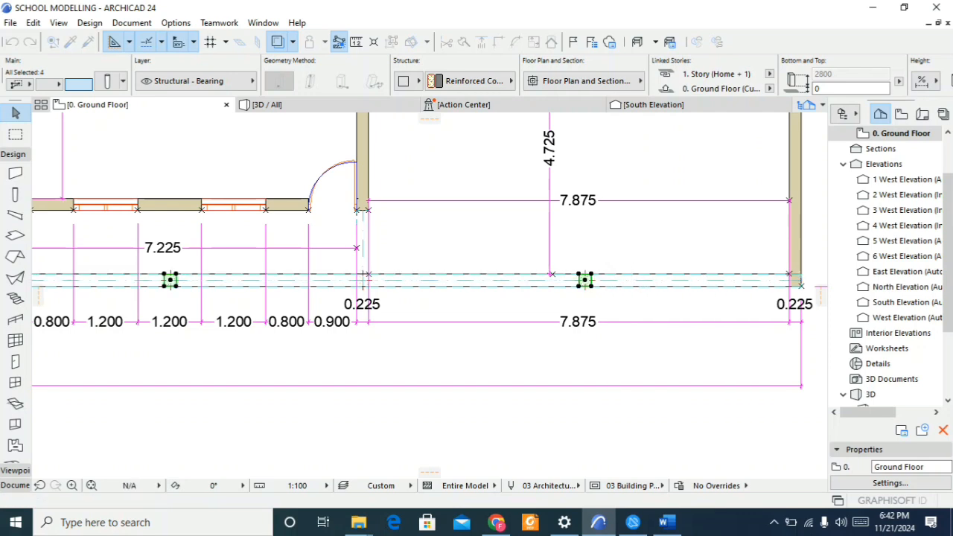
click(266, 104)
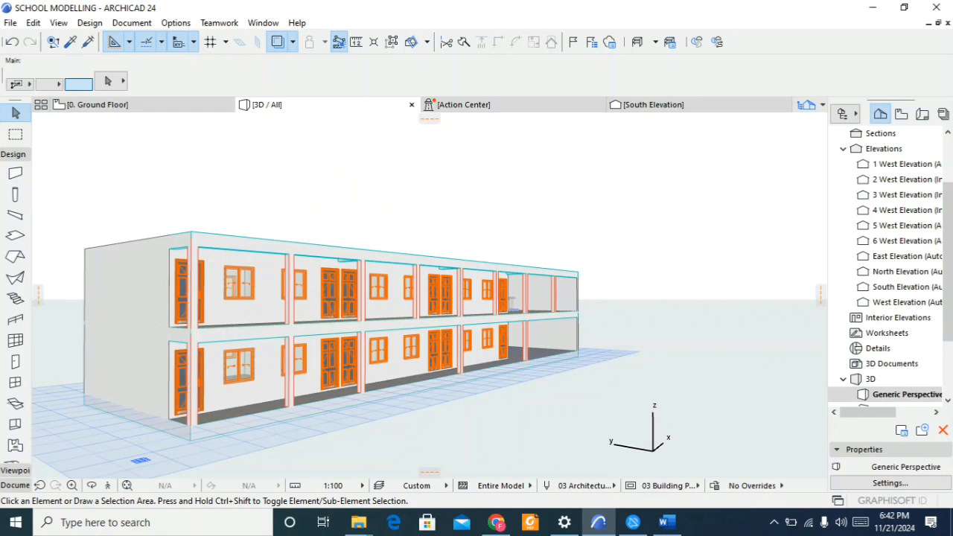
scroll(430, 212, down, 2)
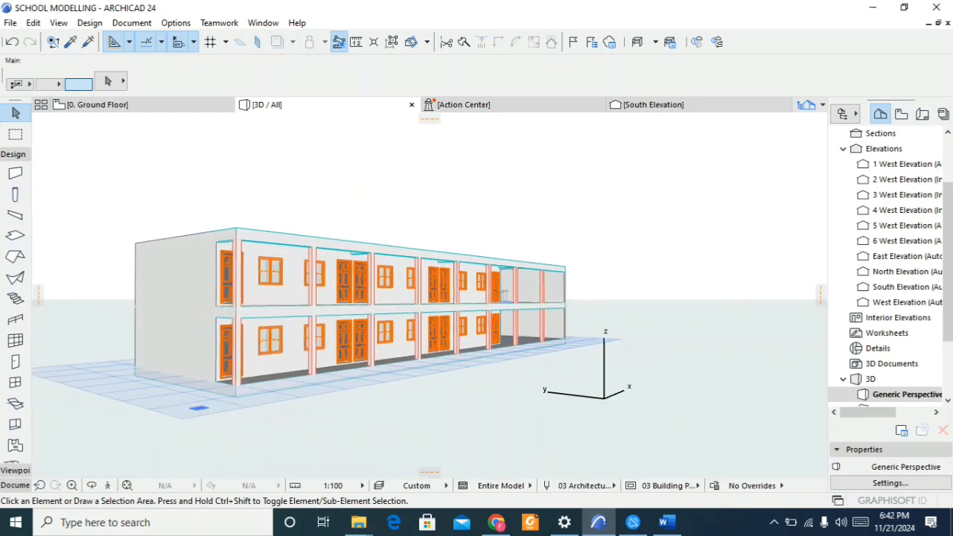
Step: Start a railing on the ground floor plan at the inner face of the corridor's west end column in the Class A bay
shift+middle_drag(432, 295, 536, 302)
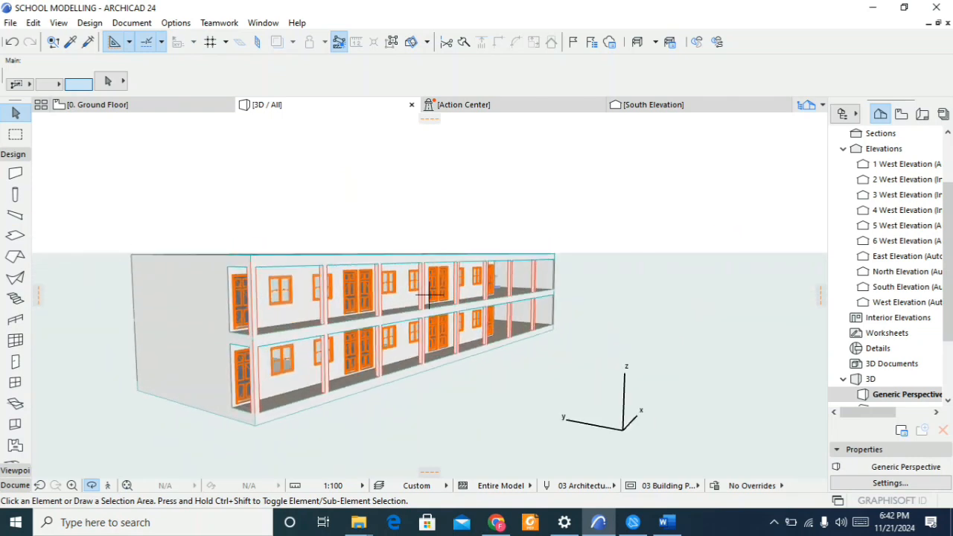
click(134, 105)
scroll(81, 297, down, 4)
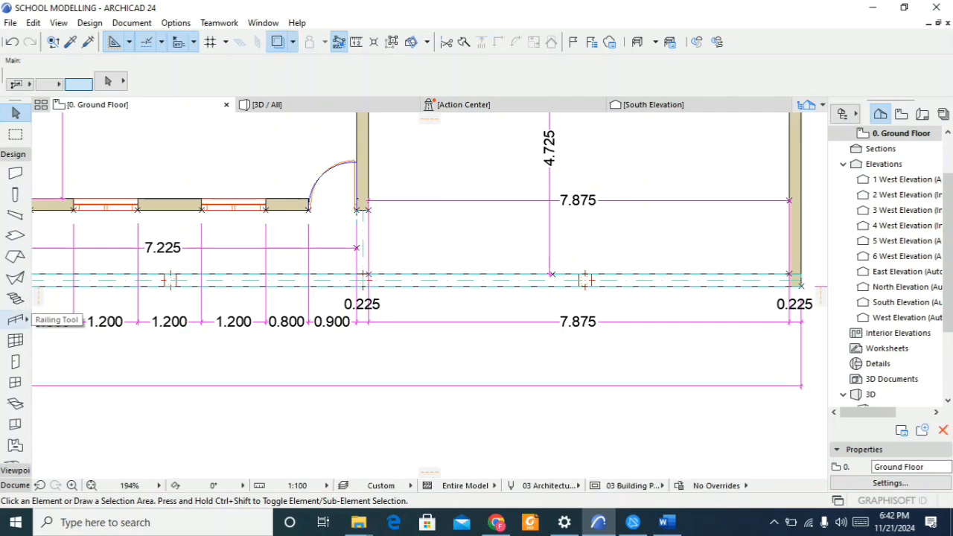
click(15, 320)
scroll(468, 325, down, 5)
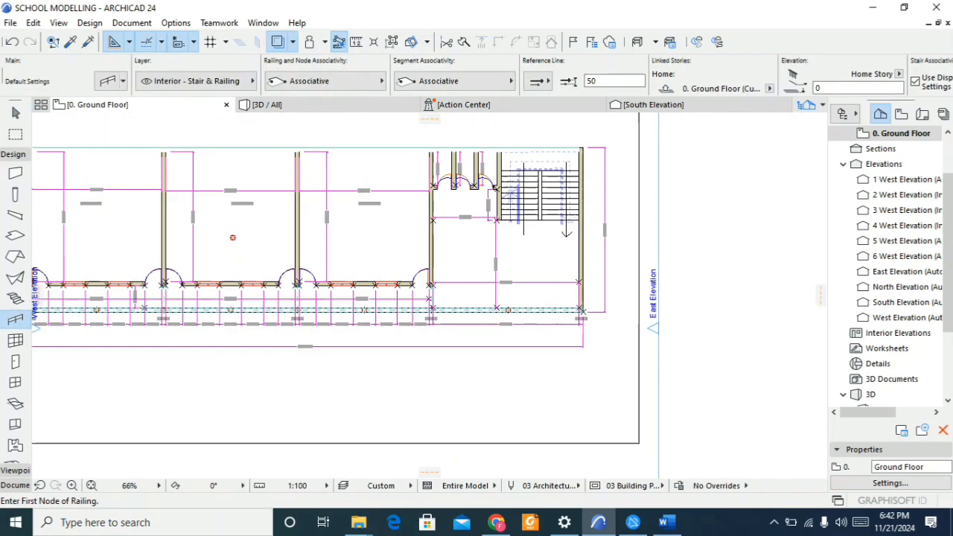
scroll(241, 240, up, 7)
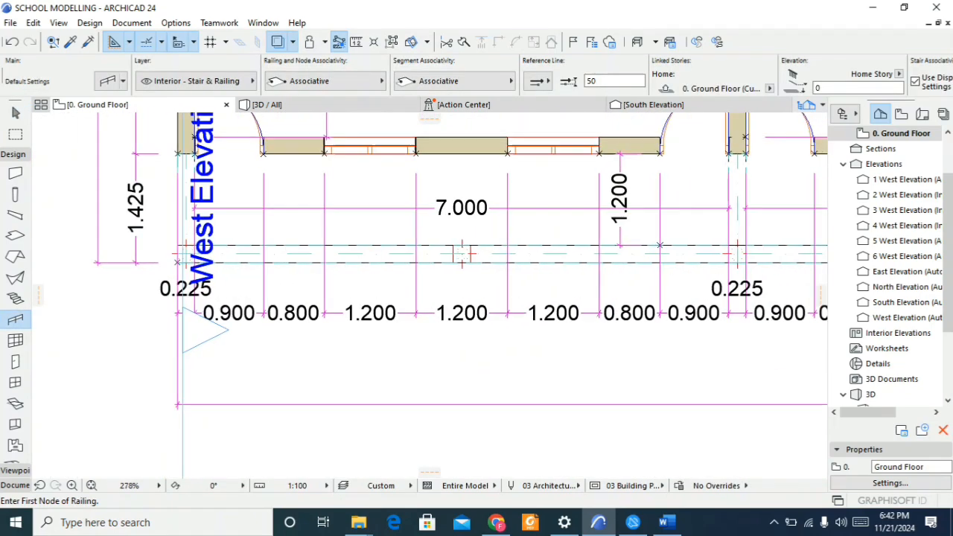
scroll(177, 260, up, 3)
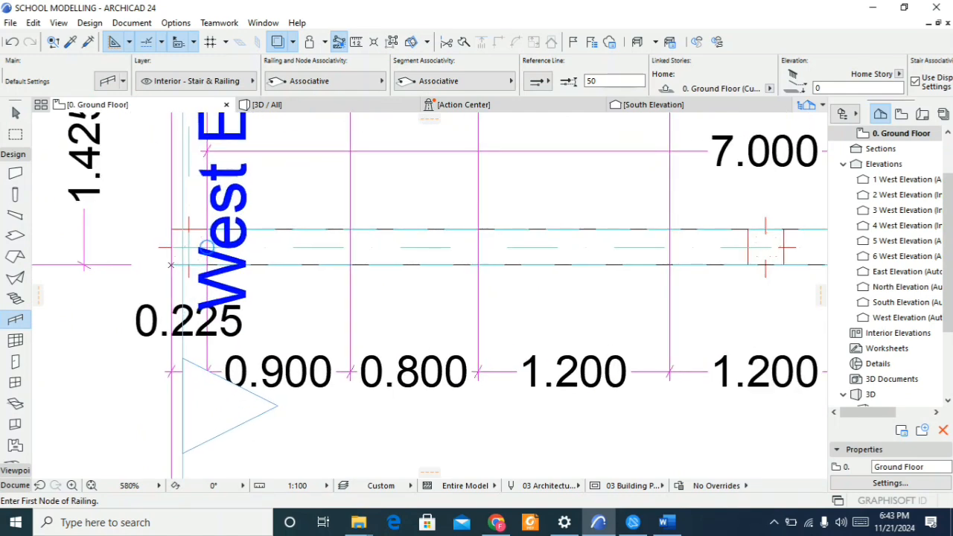
click(207, 247)
Step: End the railing at the near face of the Class A intermediate column, about 3390 mm long, and inspect it in the 3D view
scroll(276, 251, down, 3)
scroll(542, 258, up, 3)
scroll(544, 242, up, 3)
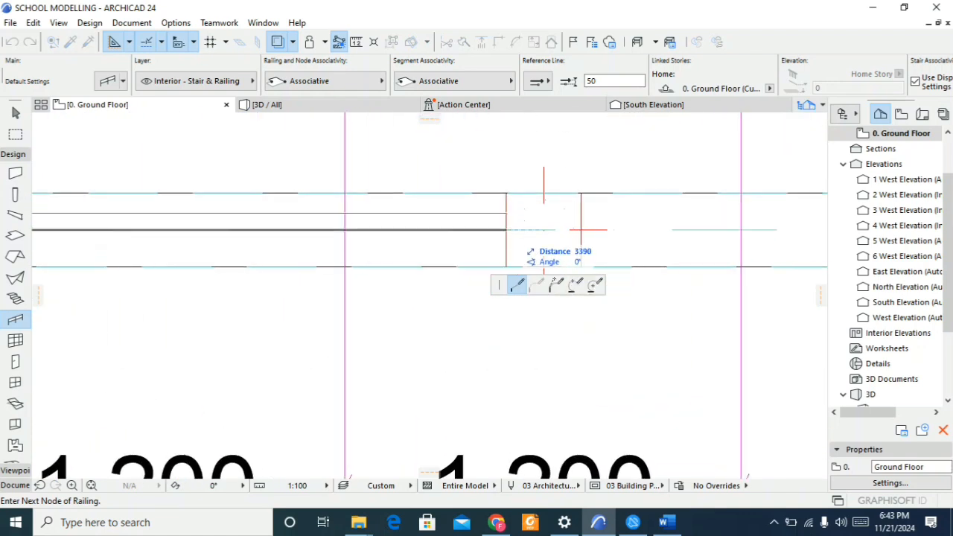
double_click(507, 230)
scroll(514, 234, down, 2)
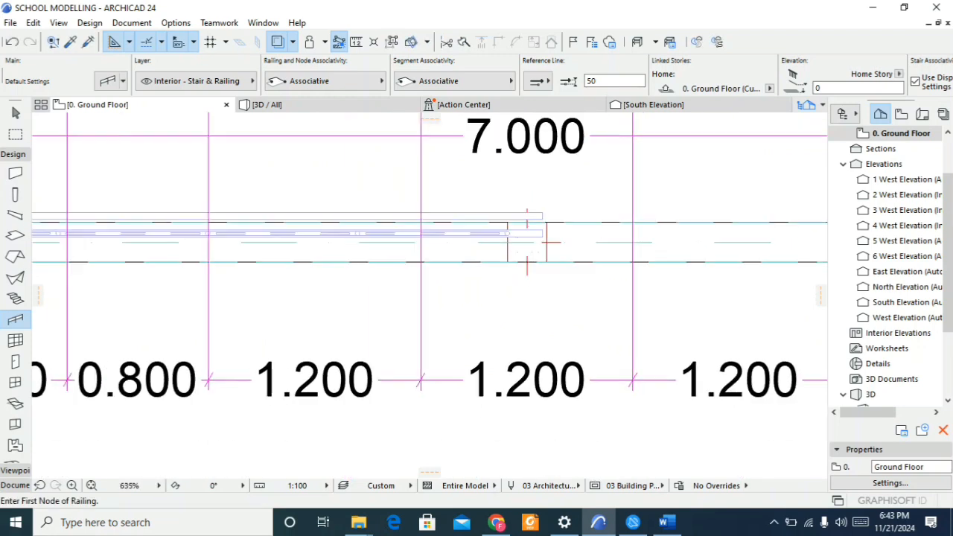
scroll(551, 242, down, 1)
click(265, 104)
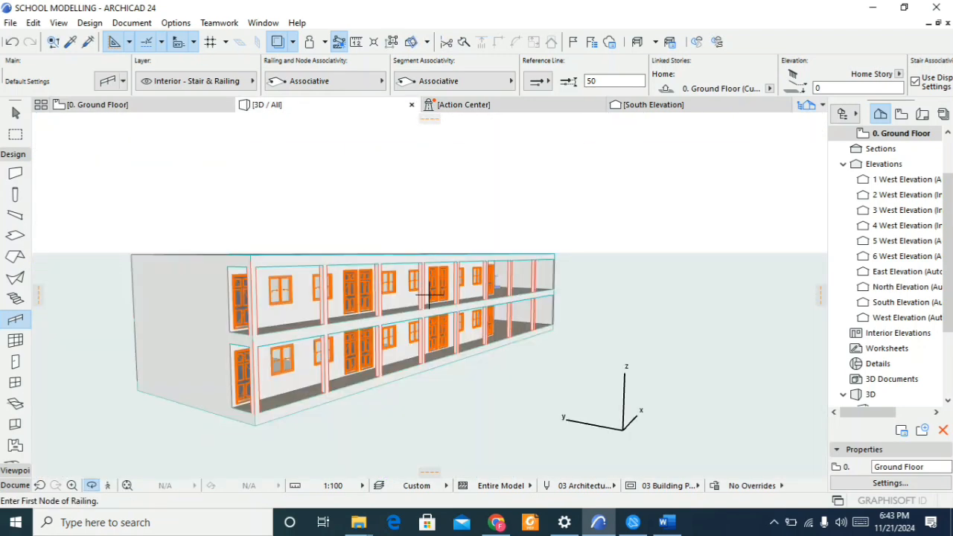
scroll(441, 350, up, 5)
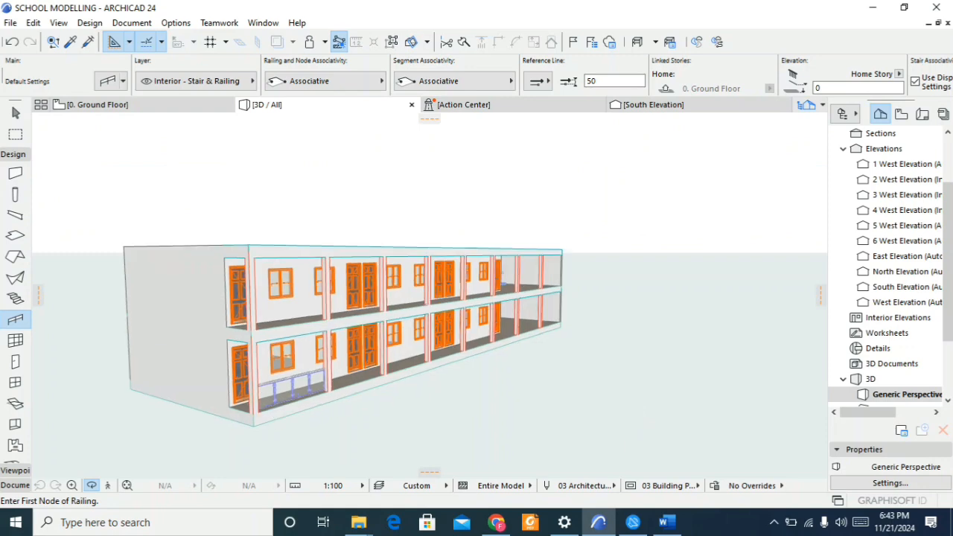
scroll(312, 365, up, 5)
scroll(379, 321, down, 5)
shift+middle_drag(387, 328, 335, 328)
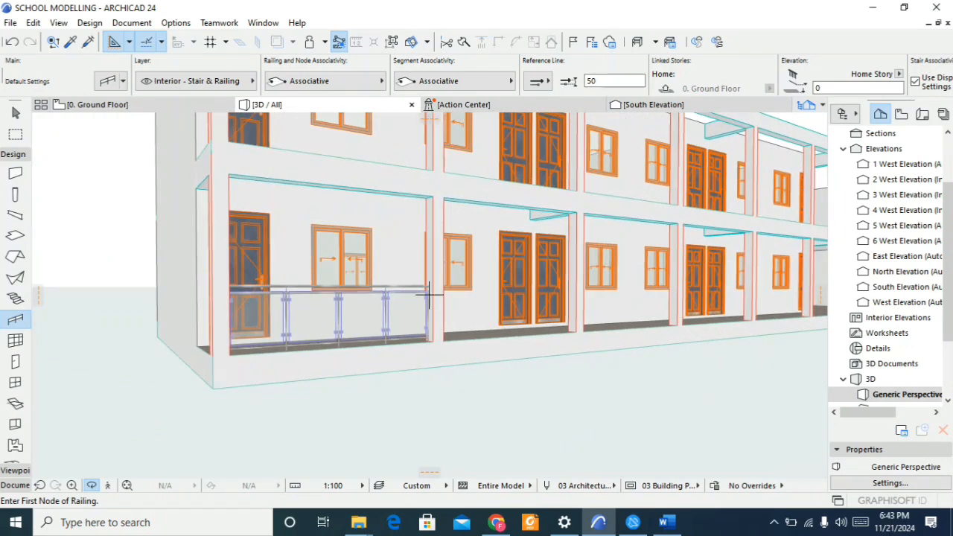
Step: Return to the ground floor plan and select the new railing in the Class A corridor bay
key(F2)
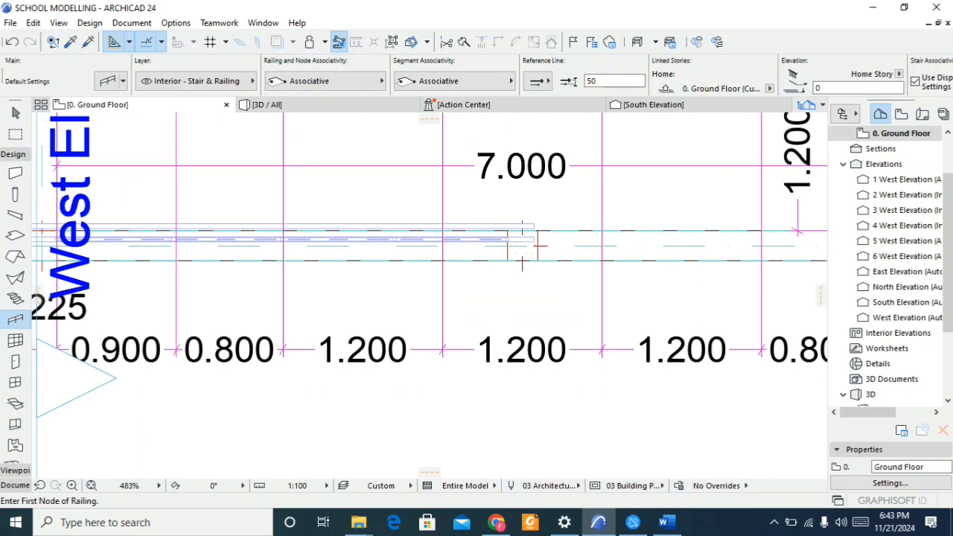
scroll(419, 337, down, 4)
scroll(419, 335, down, 2)
key(Escape)
scroll(486, 335, up, 5)
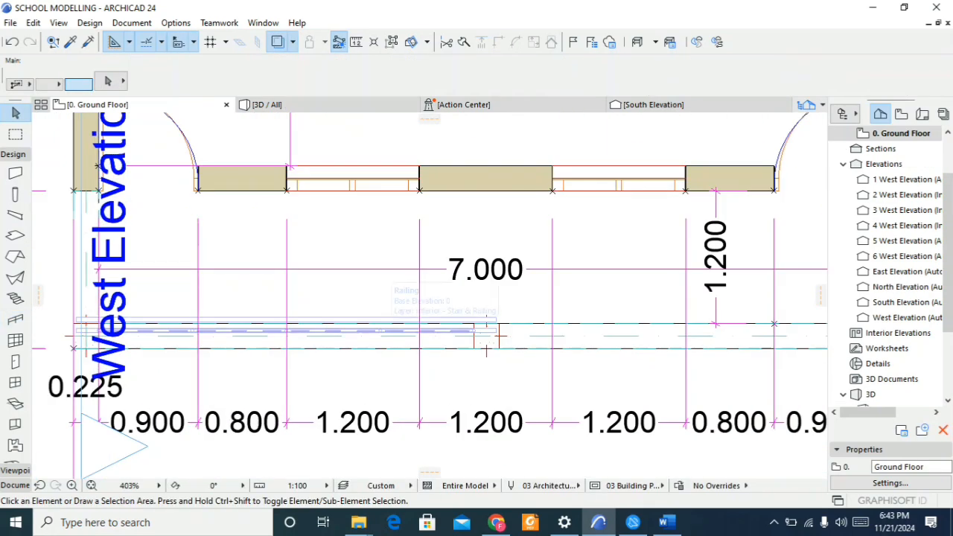
click(486, 329)
scroll(447, 335, down, 3)
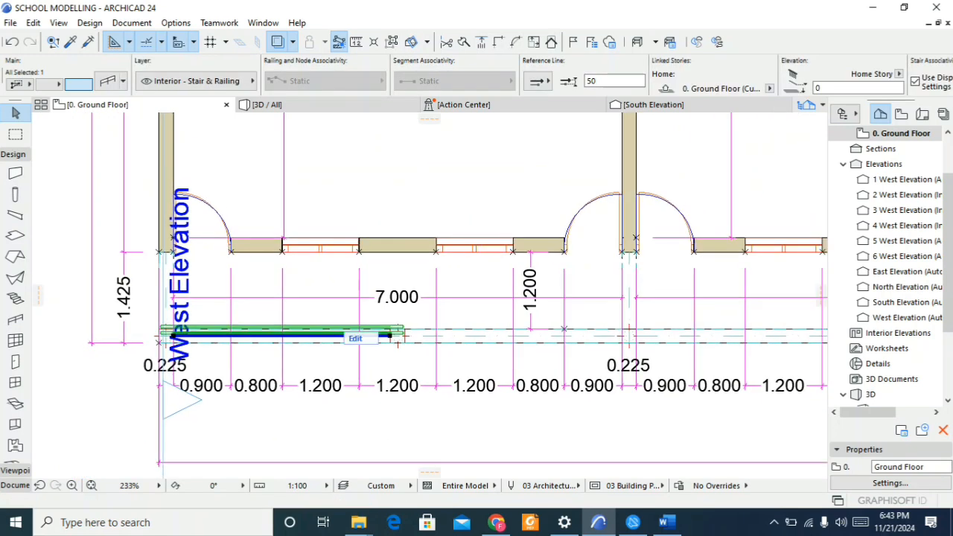
right_click(273, 333)
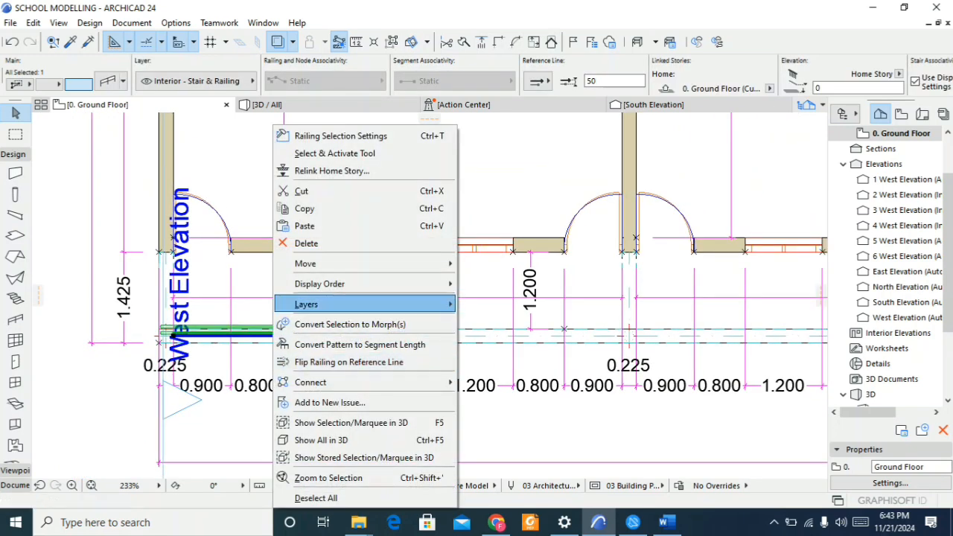
mouse_move(320, 264)
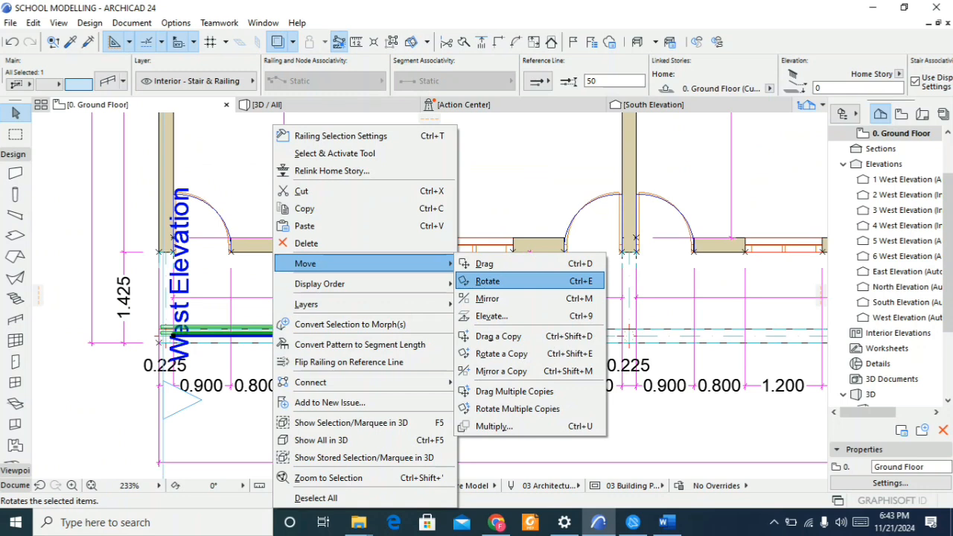
key(Escape)
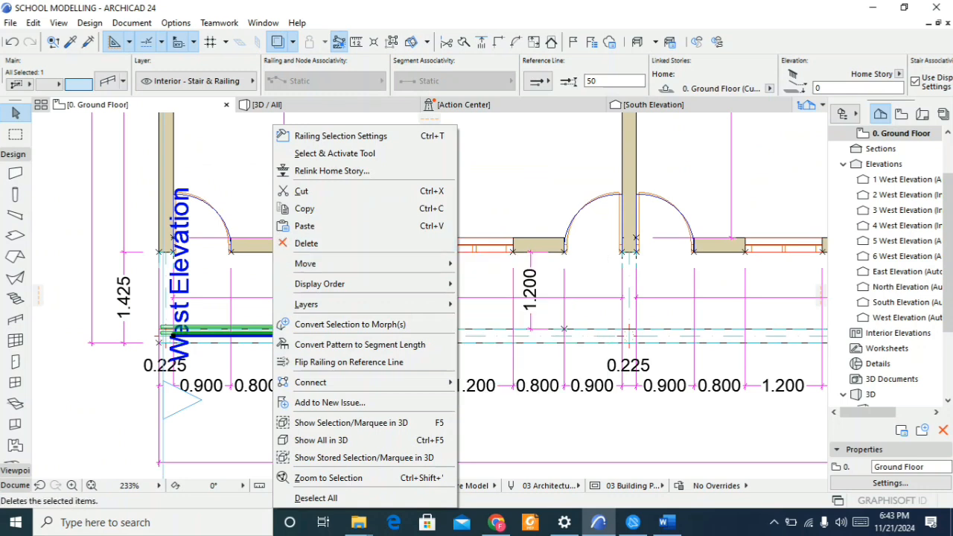
key(Escape)
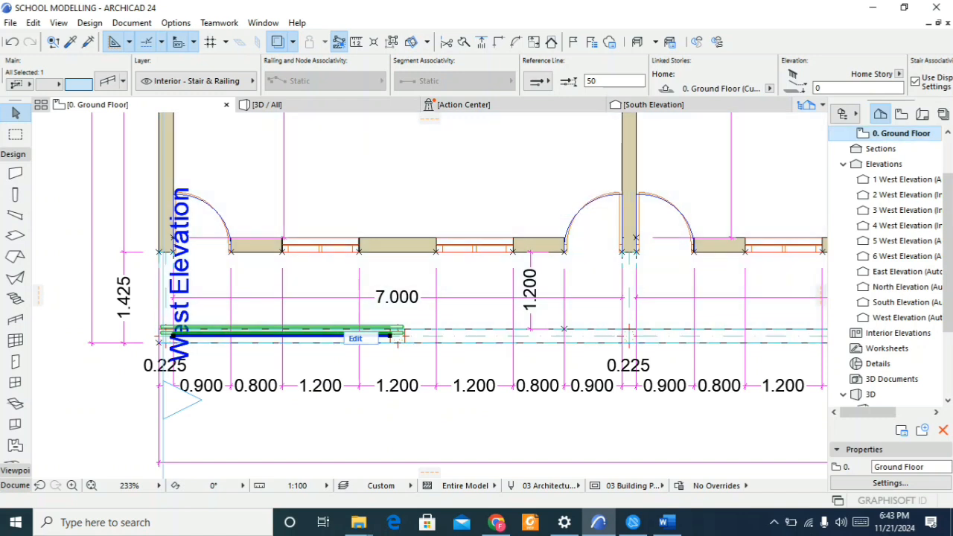
click(774, 522)
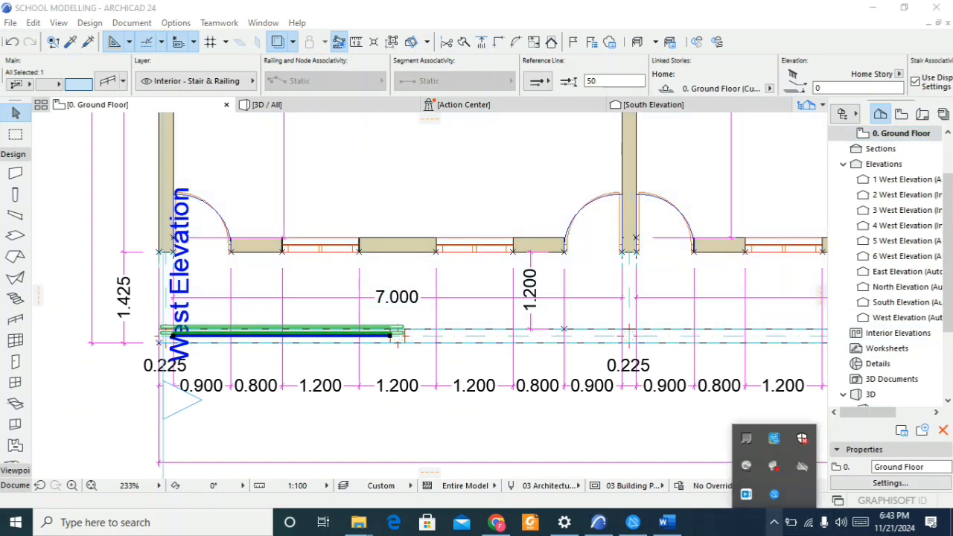
click(747, 494)
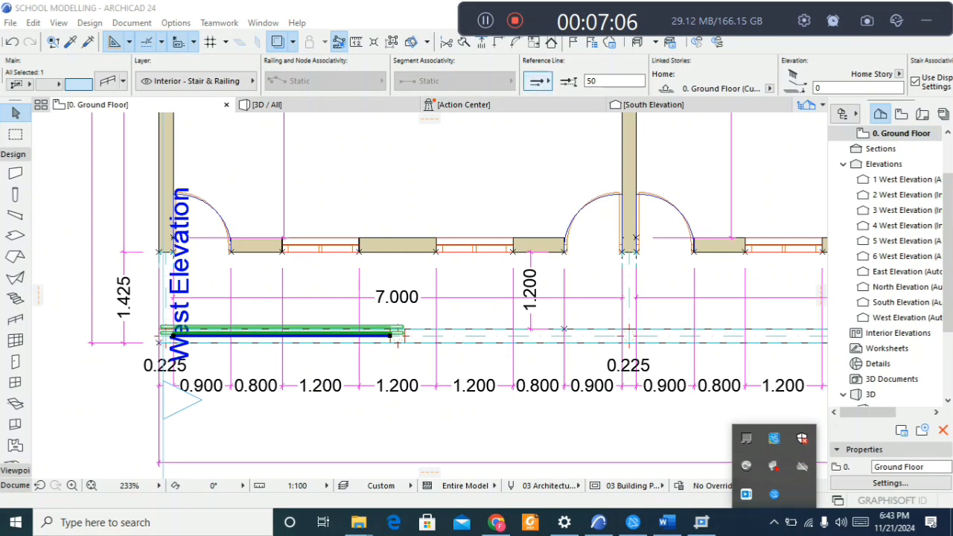
click(485, 21)
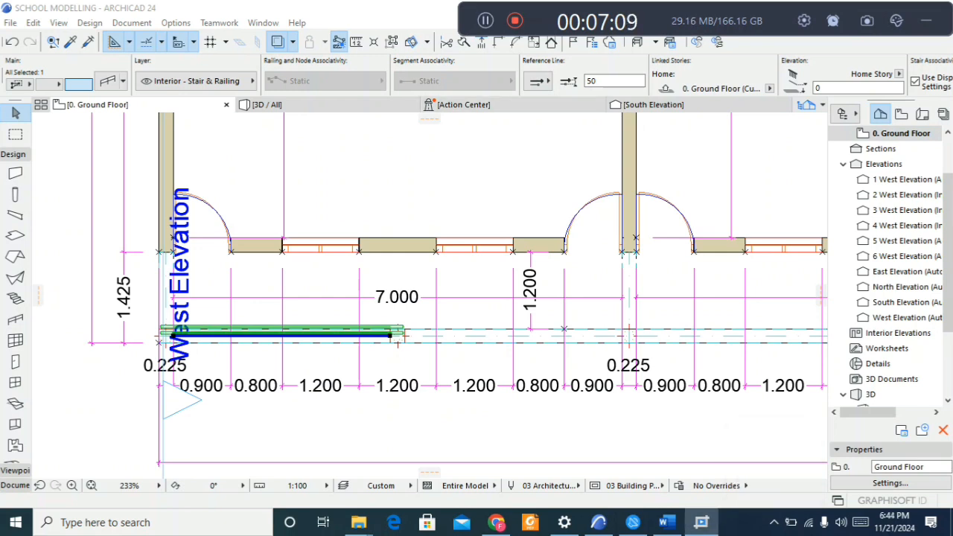
Step: Start dragging multiple copies of the selected Class A railing, using the west end of its reference line as the reference point
scroll(398, 341, up, 2)
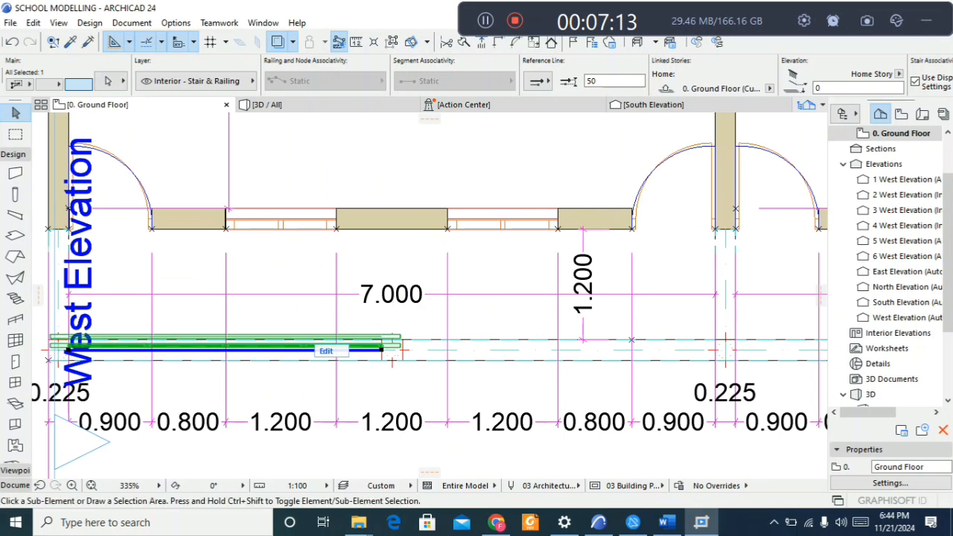
right_click(311, 347)
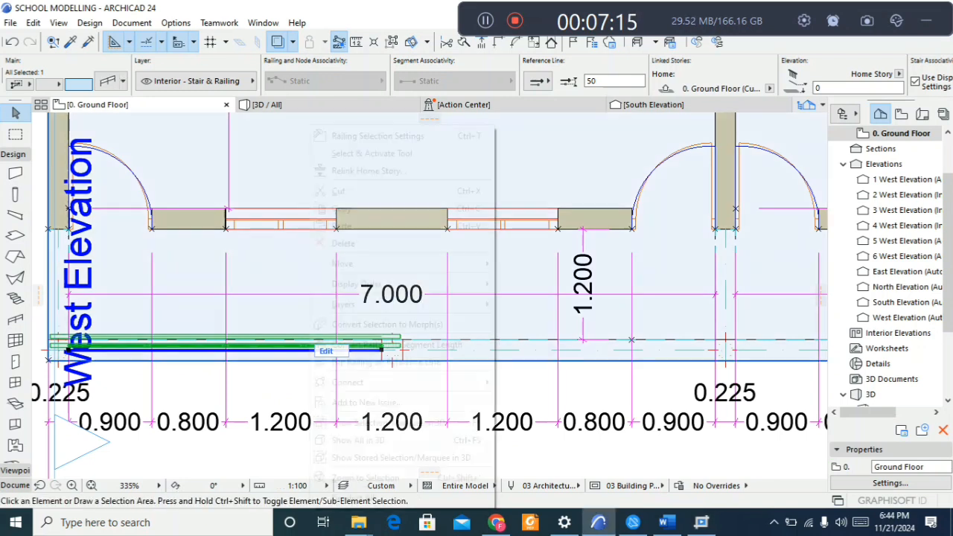
mouse_move(417, 264)
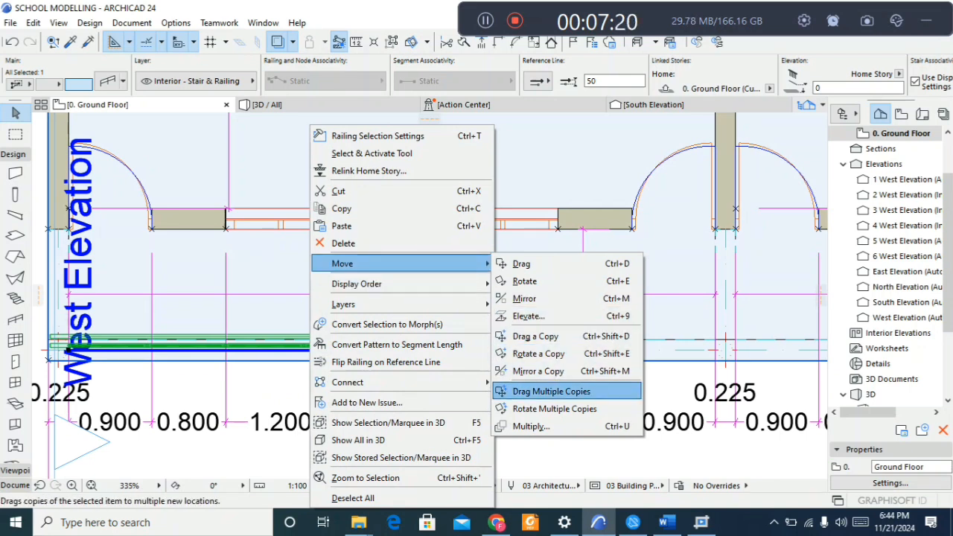
click(551, 391)
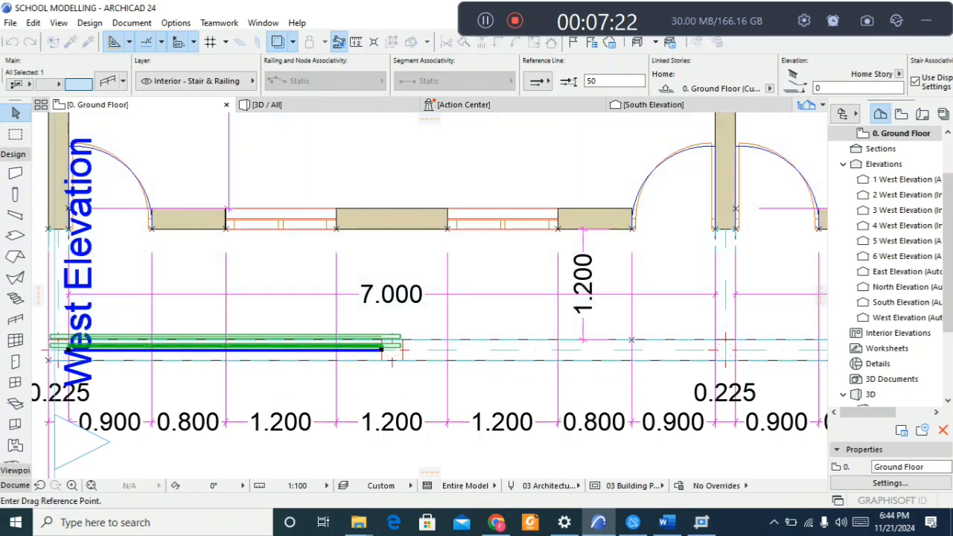
scroll(381, 350, down, 2)
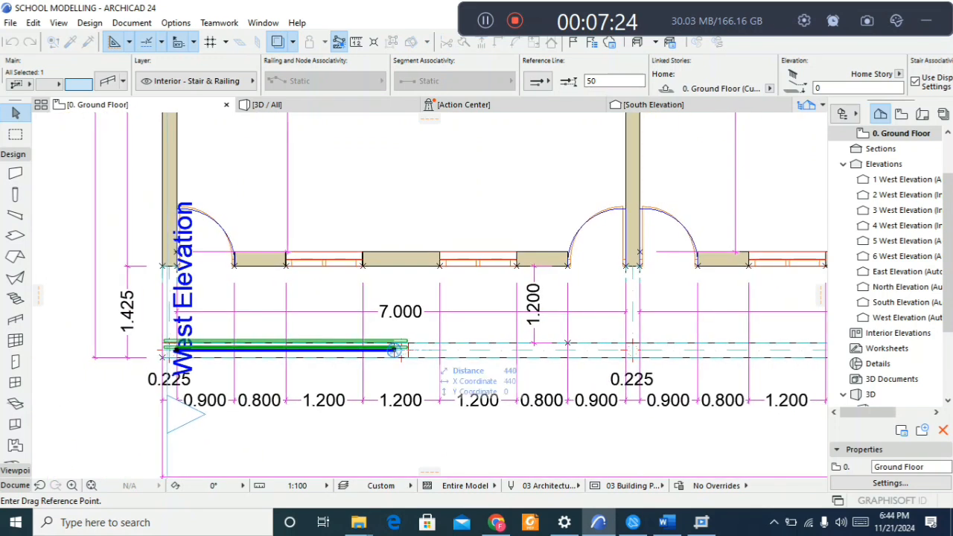
scroll(167, 351, up, 3)
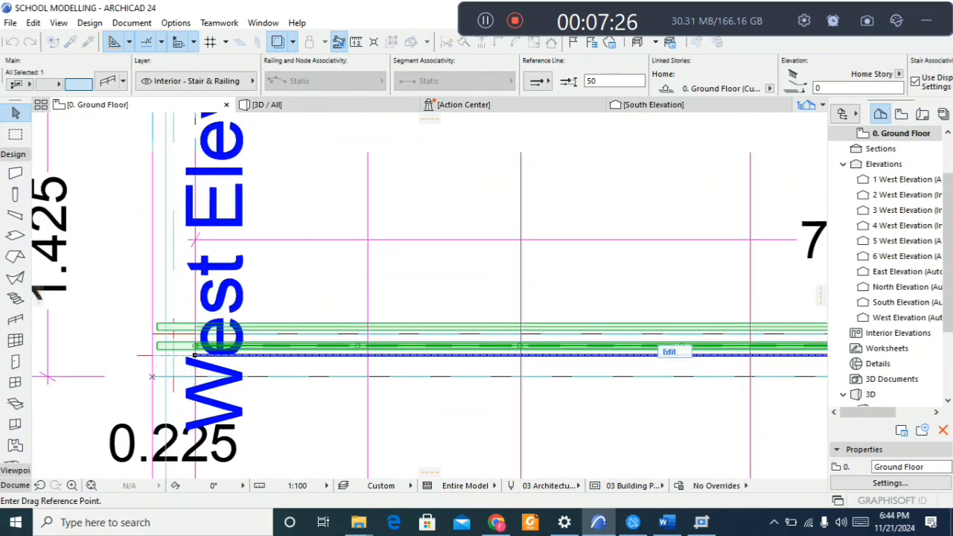
click(195, 354)
Step: Place railing copies in both halves of the Class B corridor bay, at distances of 7225 mm and about 10843 mm
scroll(195, 351, down, 3)
scroll(505, 338, up, 4)
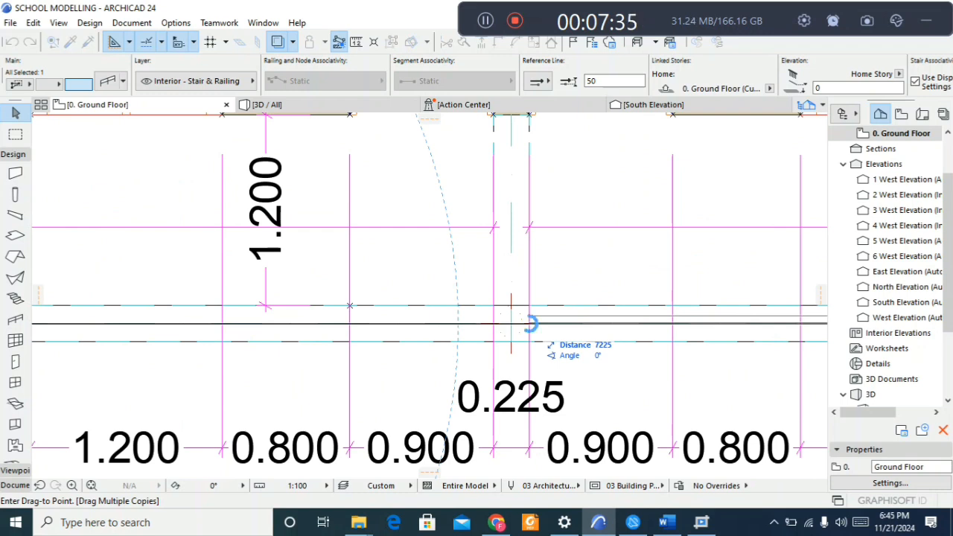
scroll(528, 317, down, 3)
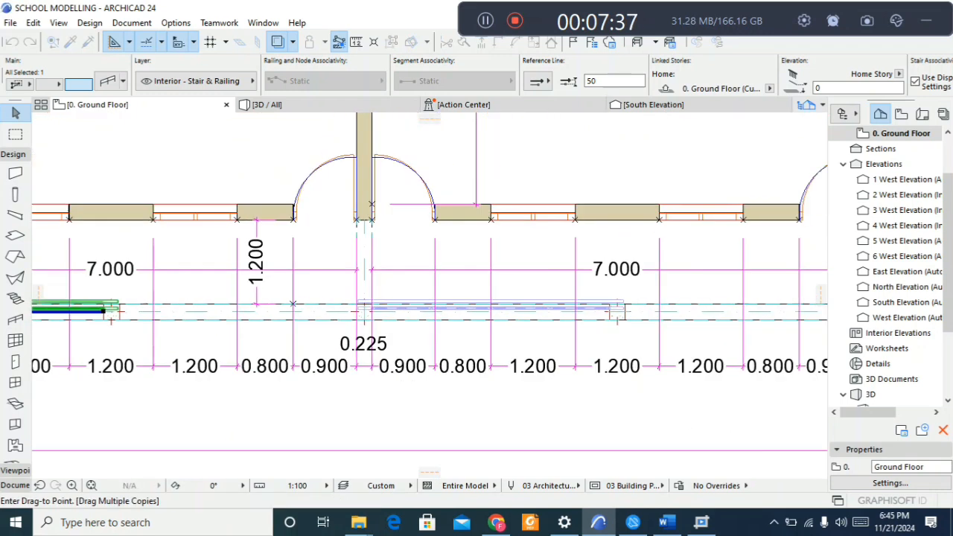
scroll(527, 311, up, 4)
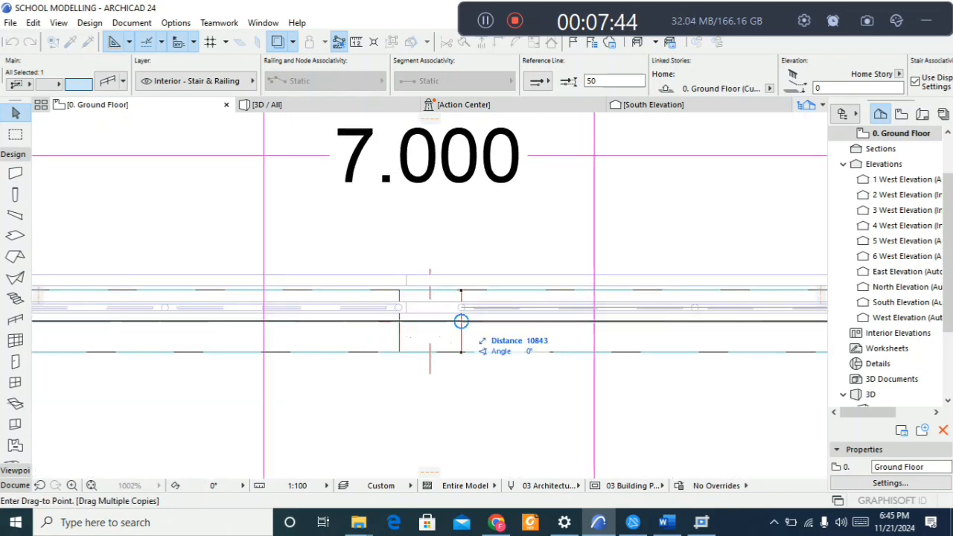
Step: Place railing copies in both halves of the Class C corridor bay, at 14450 mm and at the intermediate column's far face, and finish copying
scroll(461, 321, down, 3)
scroll(566, 326, up, 4)
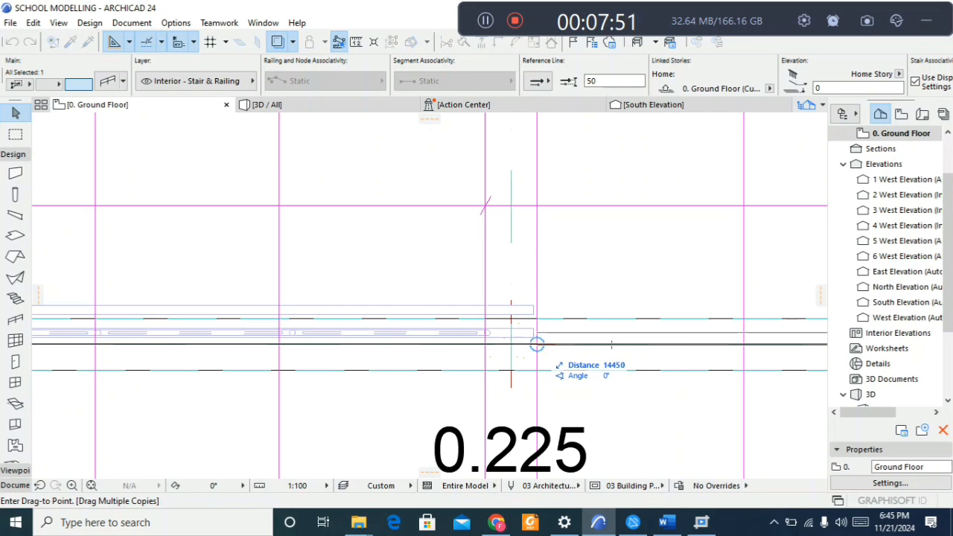
scroll(539, 342, down, 2)
scroll(354, 333, down, 1)
scroll(671, 333, up, 2)
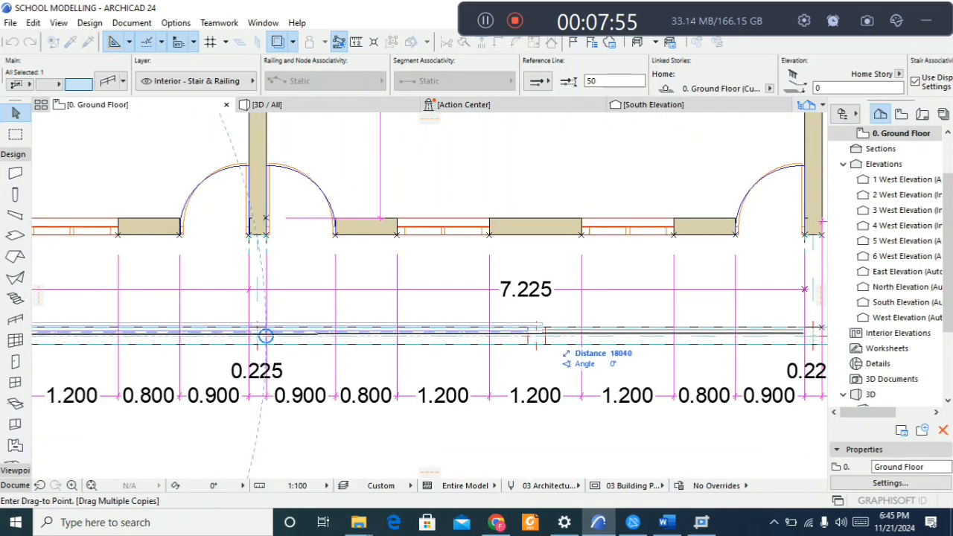
scroll(537, 337, up, 3)
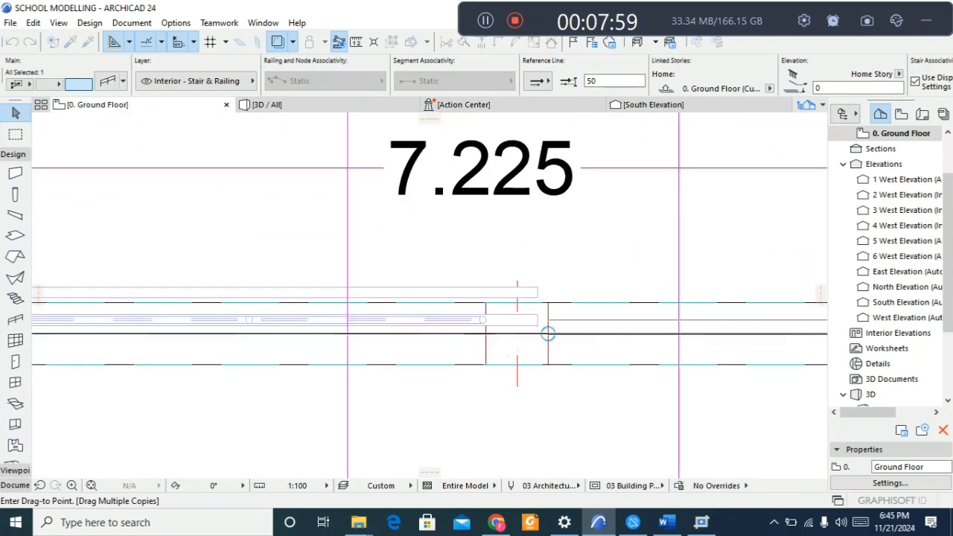
scroll(437, 332, down, 3)
scroll(387, 328, down, 4)
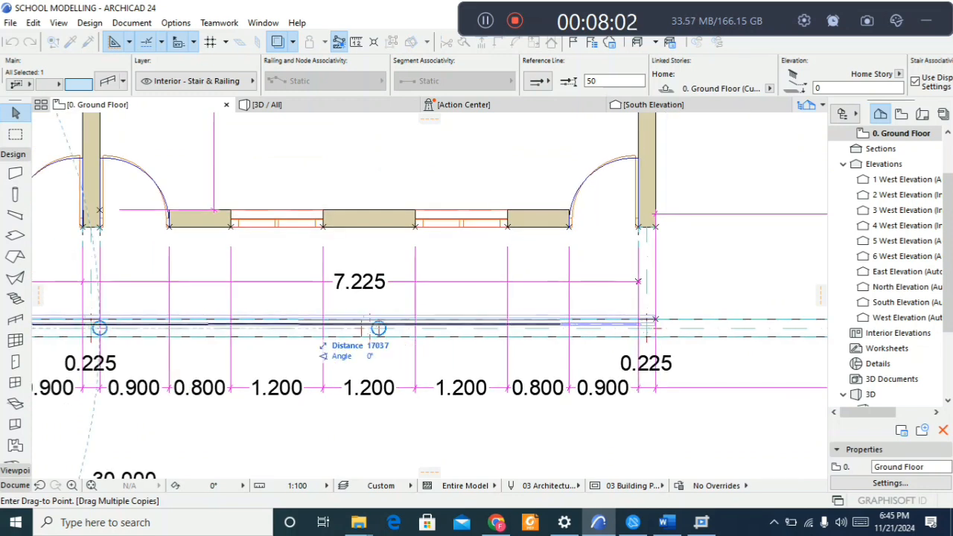
scroll(521, 332, up, 4)
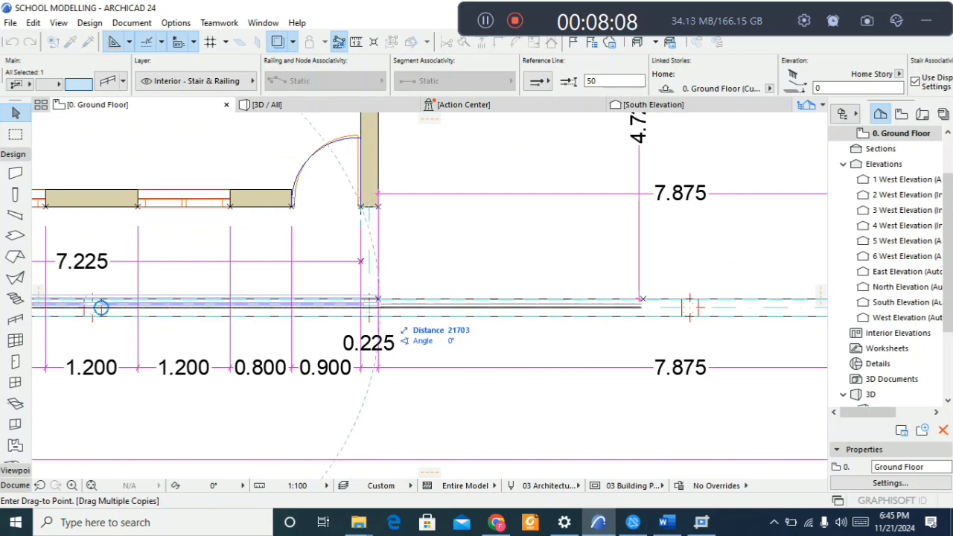
scroll(363, 336, down, 3)
key(Escape)
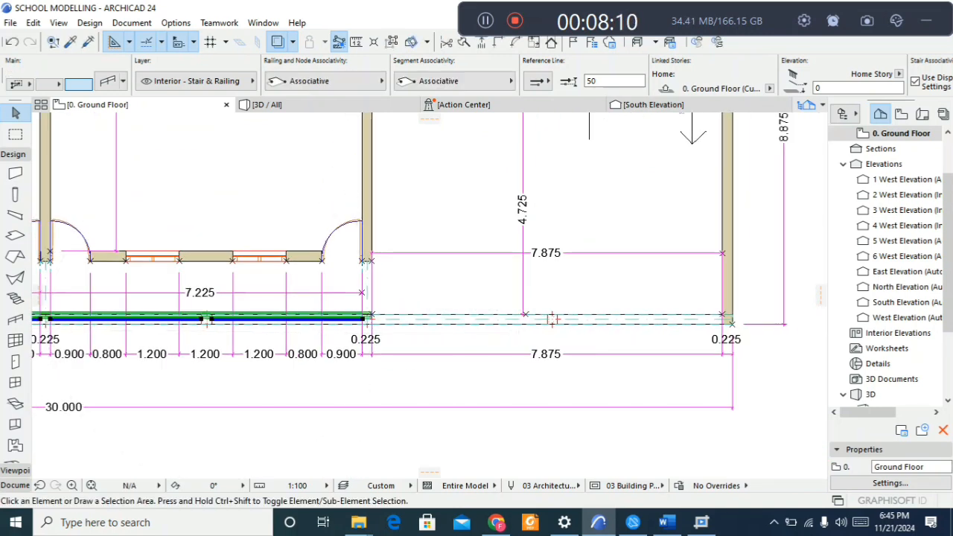
Step: Draw a railing about 3942 mm long from the column at Class C's east wall to the staircase bay's intermediate column
key(Escape)
scroll(551, 319, down, 2)
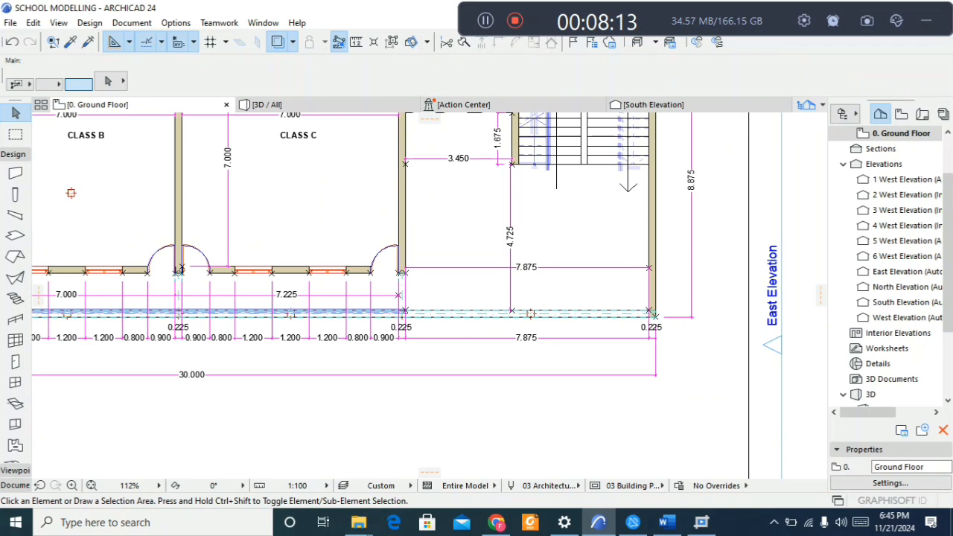
click(15, 319)
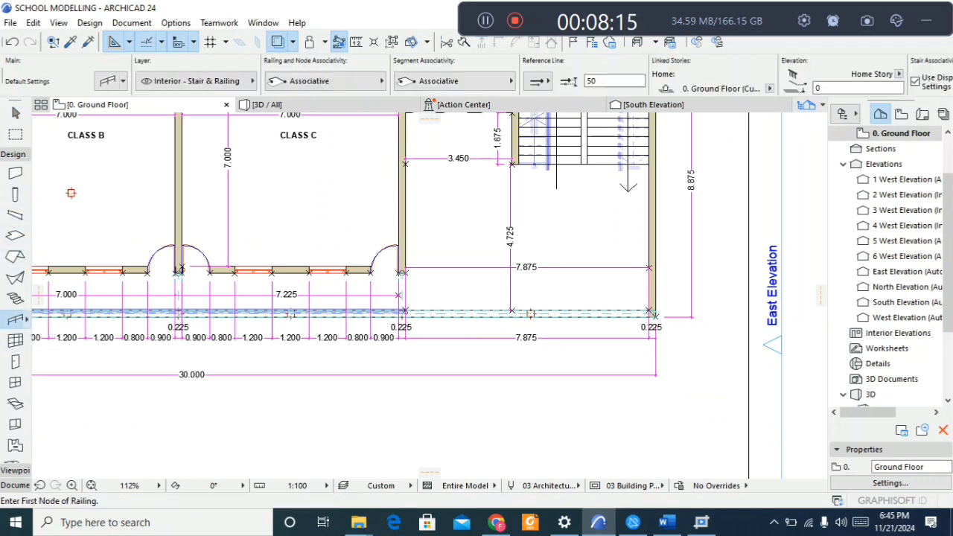
scroll(462, 317, up, 6)
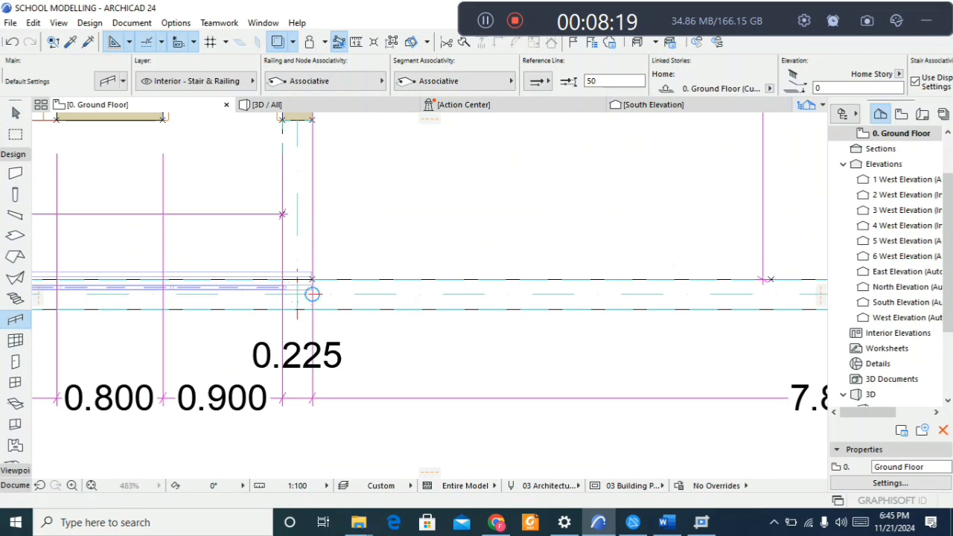
click(312, 294)
scroll(315, 292, down, 2)
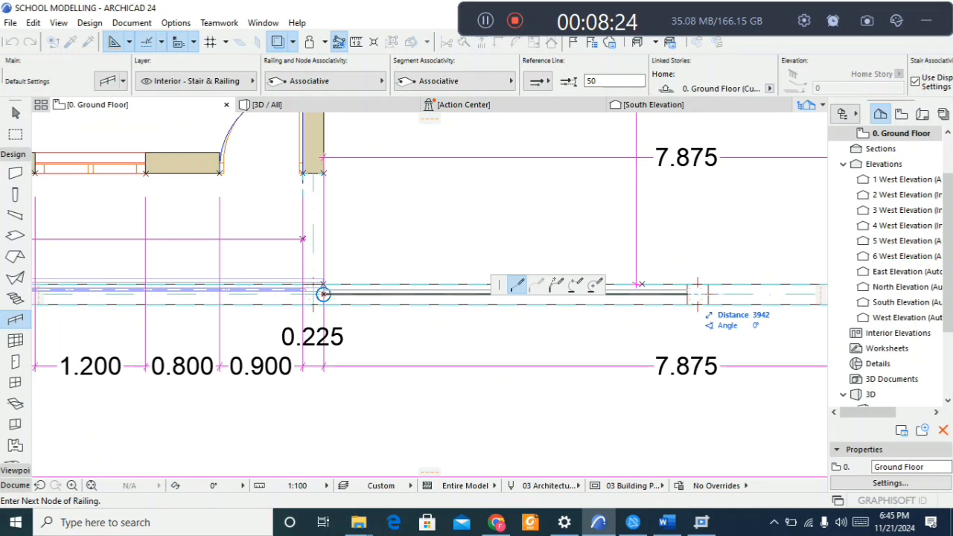
double_click(687, 294)
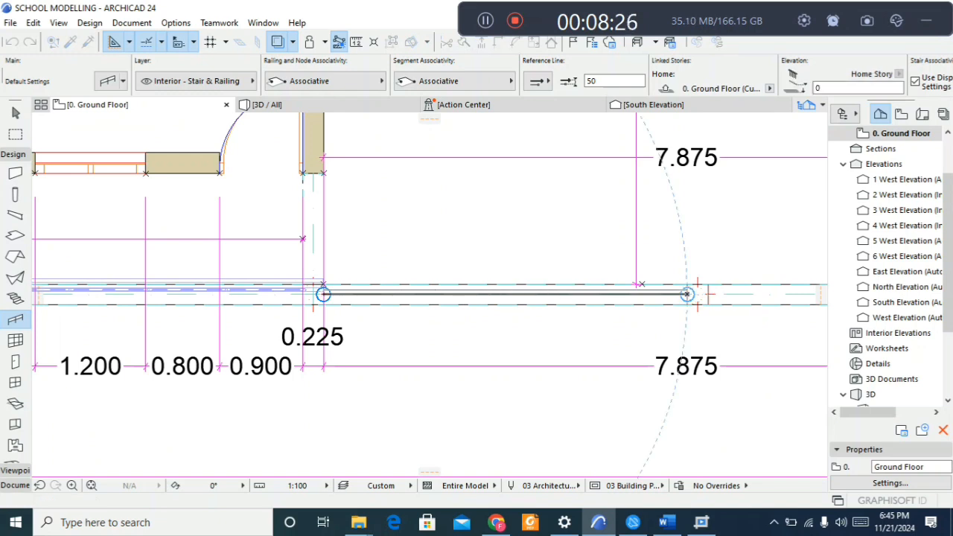
Step: Draw a railing about 3708 mm long from the staircase bay's intermediate column to the east end wall
scroll(692, 294, down, 2)
scroll(540, 299, up, 4)
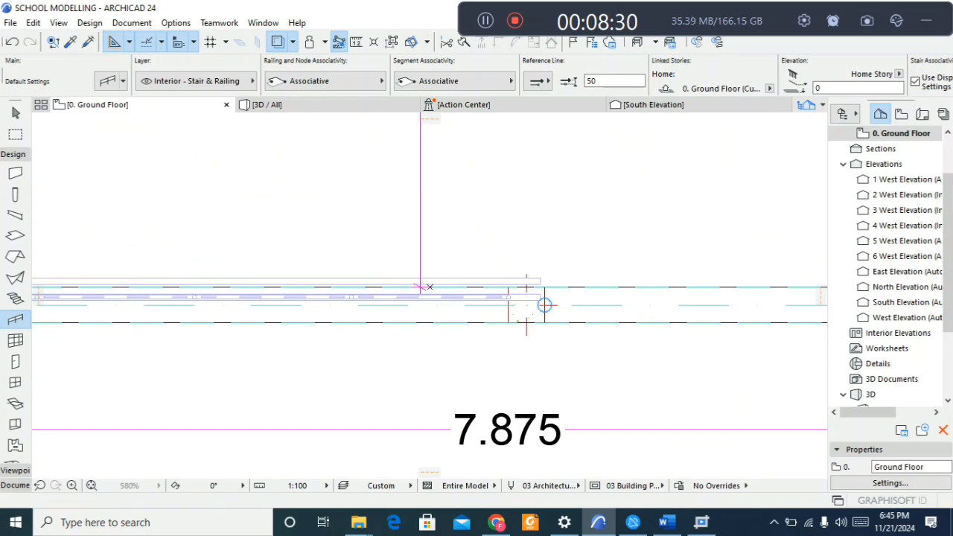
click(544, 305)
scroll(544, 304, down, 3)
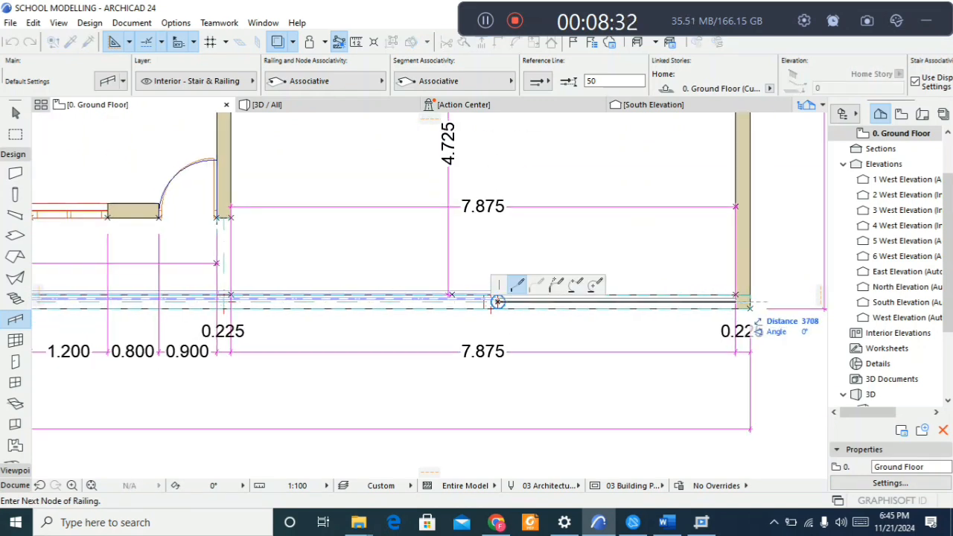
scroll(497, 302, up, 2)
double_click(735, 302)
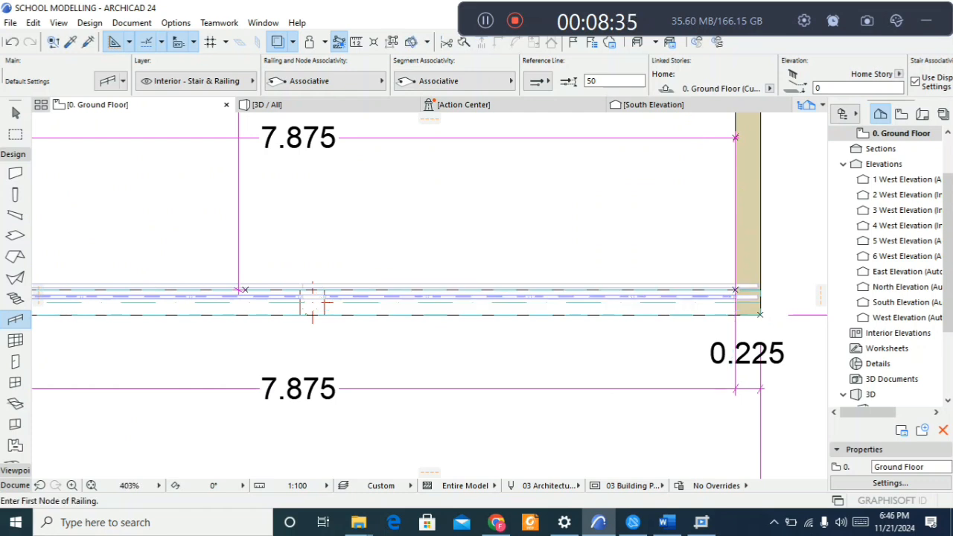
Step: Check the ground floor corridor for missing railings in 3D and return to the floor plan
key(F3)
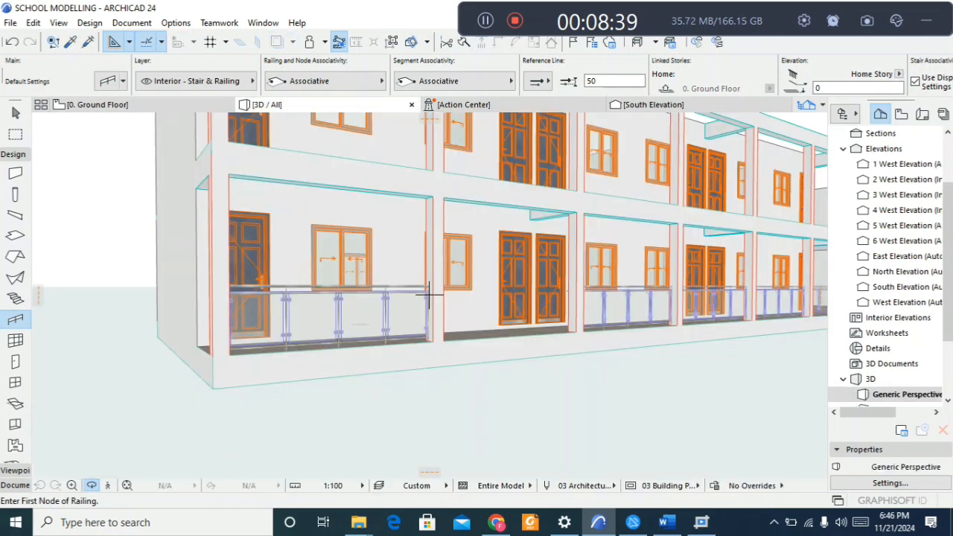
scroll(428, 295, down, 4)
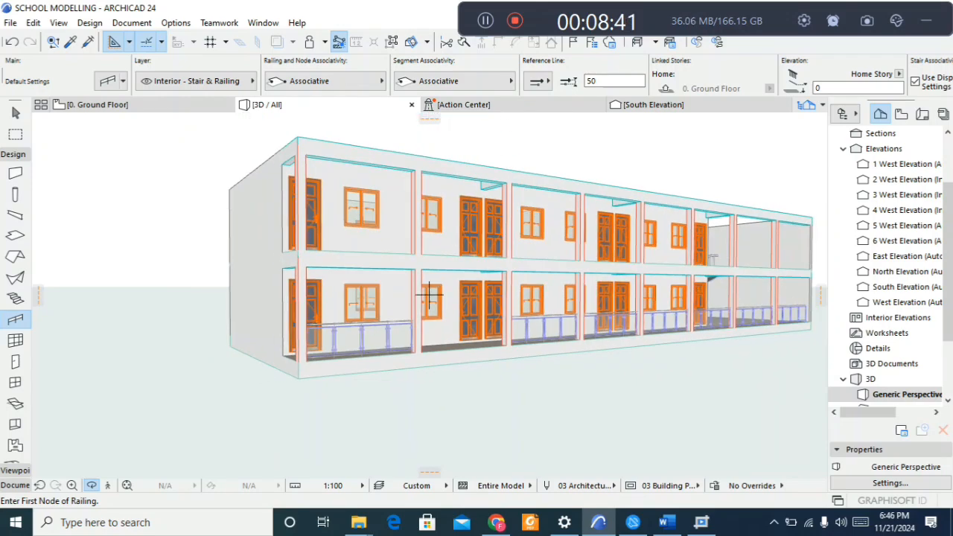
key(F2)
Step: Start dragging multiple copies of the railing in Class B's west half, using the west end of its reference line as the reference point
scroll(312, 301, down, 6)
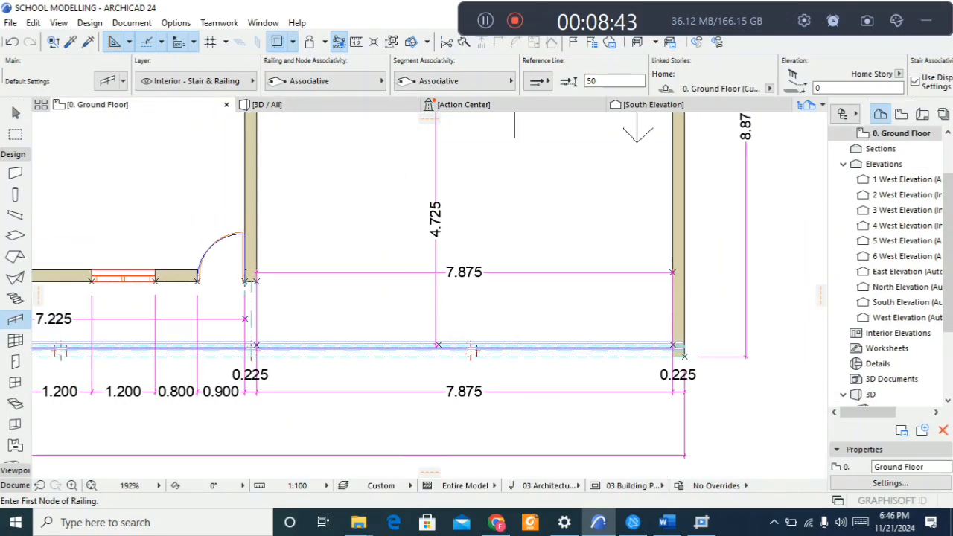
scroll(398, 250, up, 2)
scroll(190, 402, up, 4)
key(Escape)
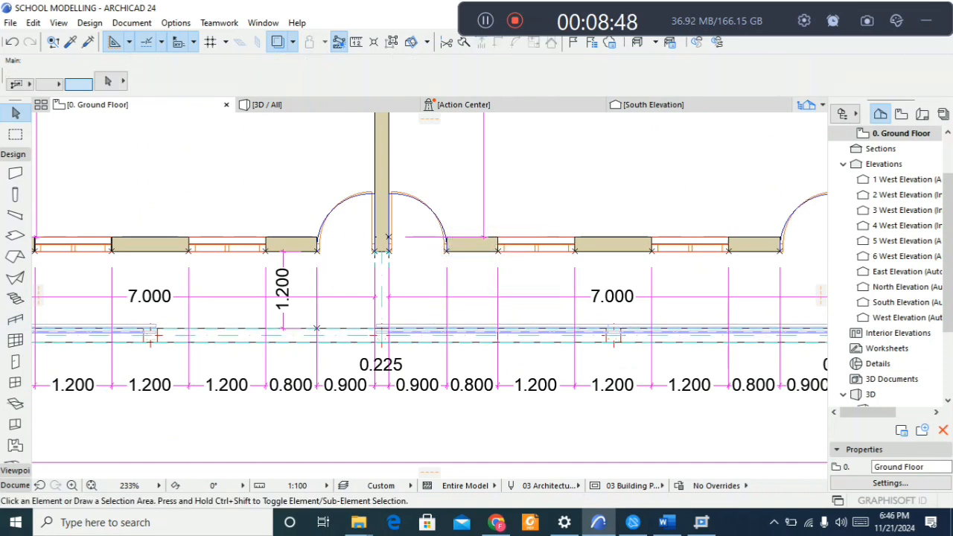
scroll(352, 325, up, 6)
scroll(368, 328, up, 1)
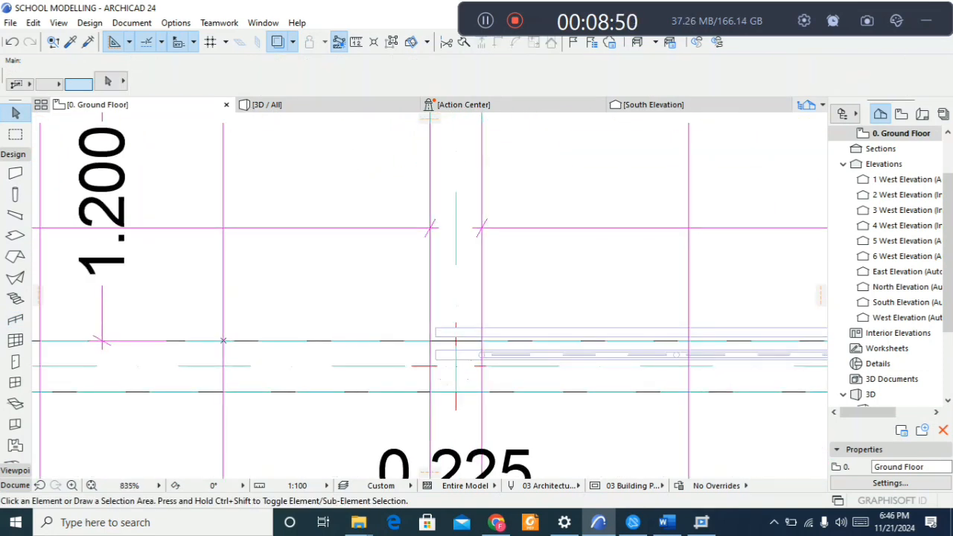
click(718, 351)
scroll(450, 321, down, 3)
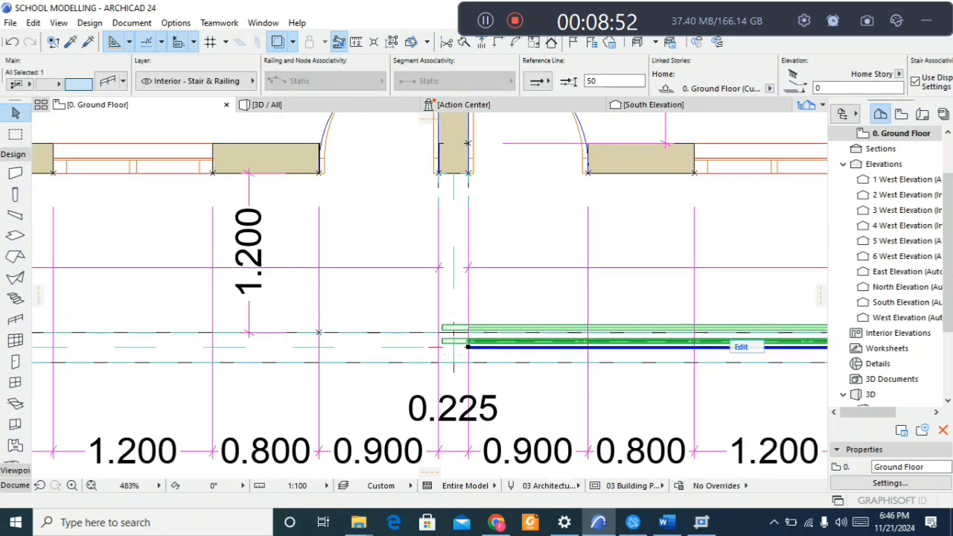
right_click(537, 341)
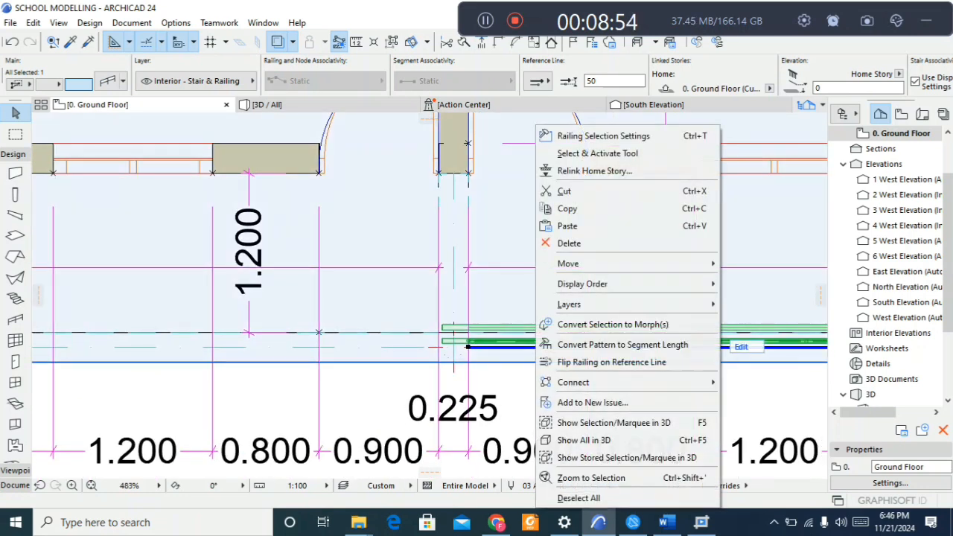
mouse_move(567, 263)
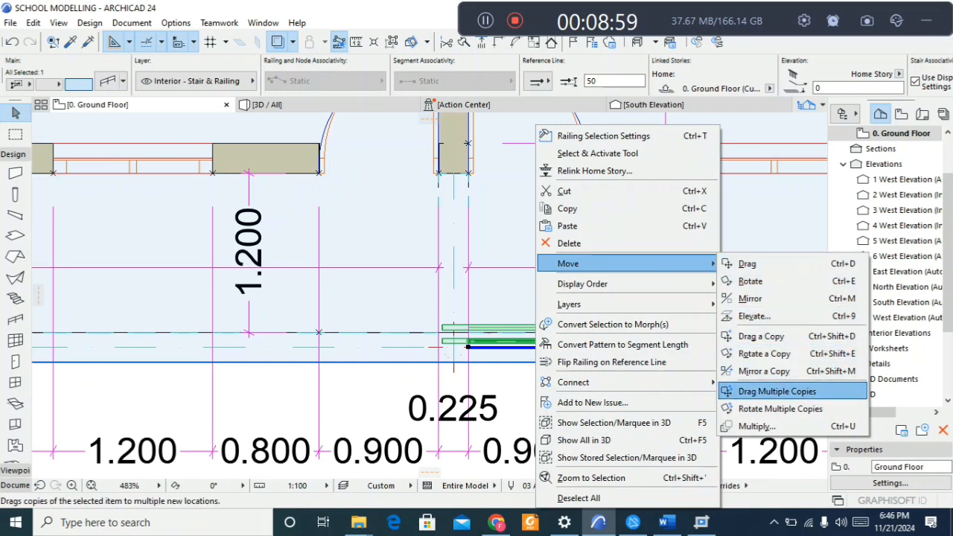
click(776, 391)
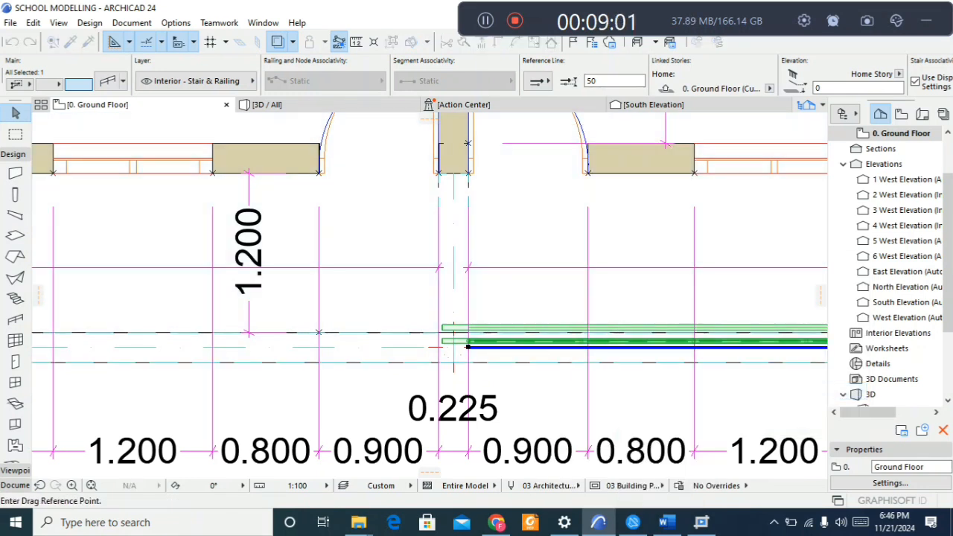
click(468, 347)
Step: Place a railing copy 3610 mm to the west, in the east half of the Class A corridor bay, and finish copying
scroll(492, 358, down, 1)
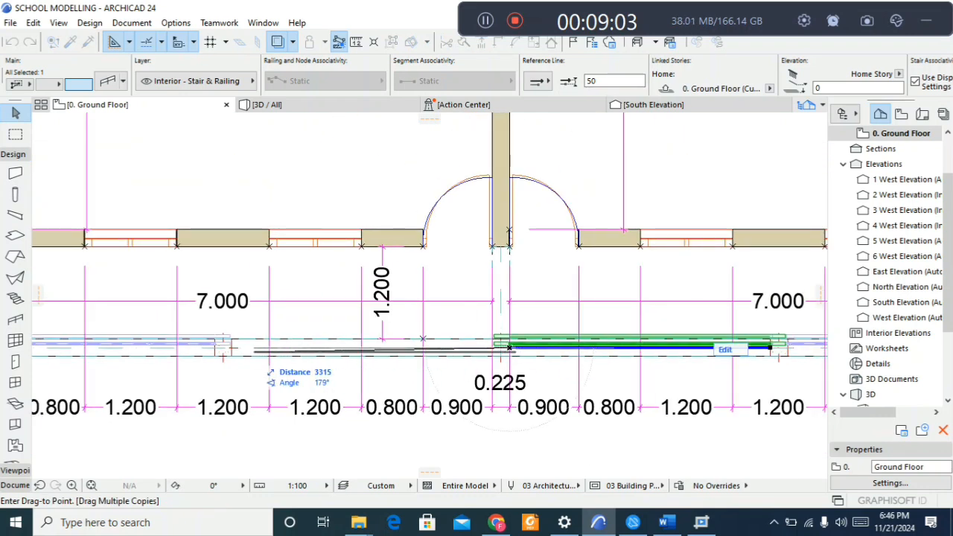
scroll(245, 353, up, 1)
scroll(222, 346, up, 2)
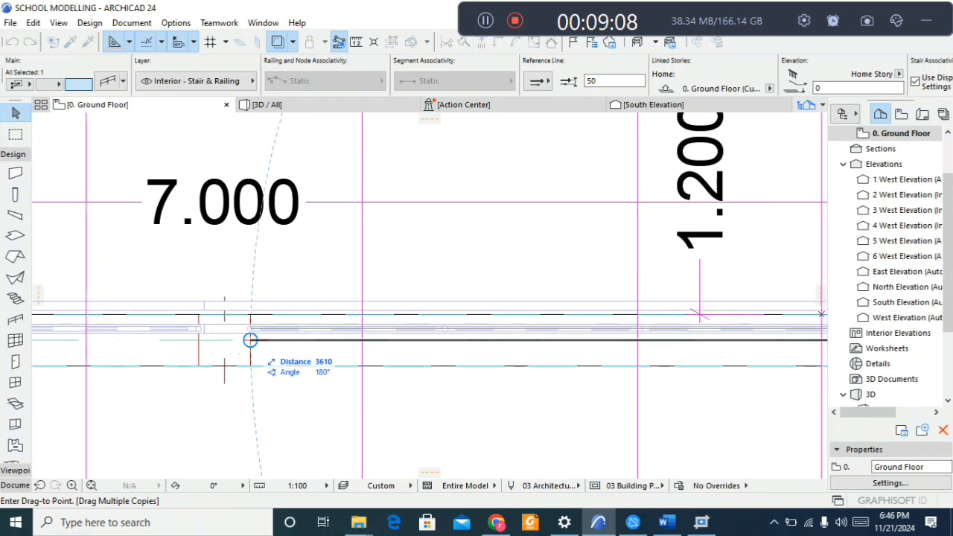
scroll(246, 347, down, 2)
key(Escape)
key(Escape)
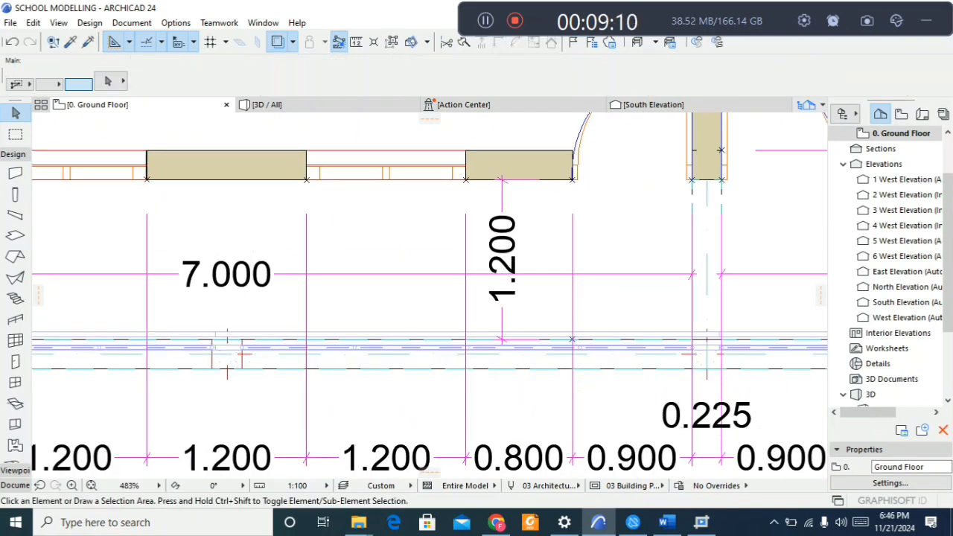
Step: Inspect the row of ground floor corridor railings in 3D and return to the ground floor plan
key(F3)
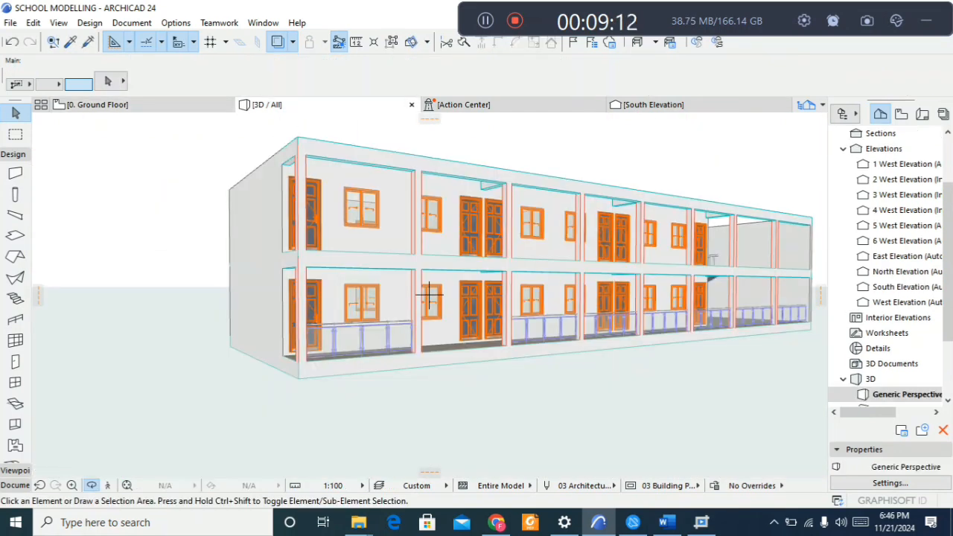
scroll(429, 296, down, 2)
mouse_move(429, 296)
shift+middle_down()
mouse_move(328, 318)
mouse_move(224, 322)
mouse_move(641, 315)
shift+middle_up()
shift+middle_drag(845, 333, 800, 356)
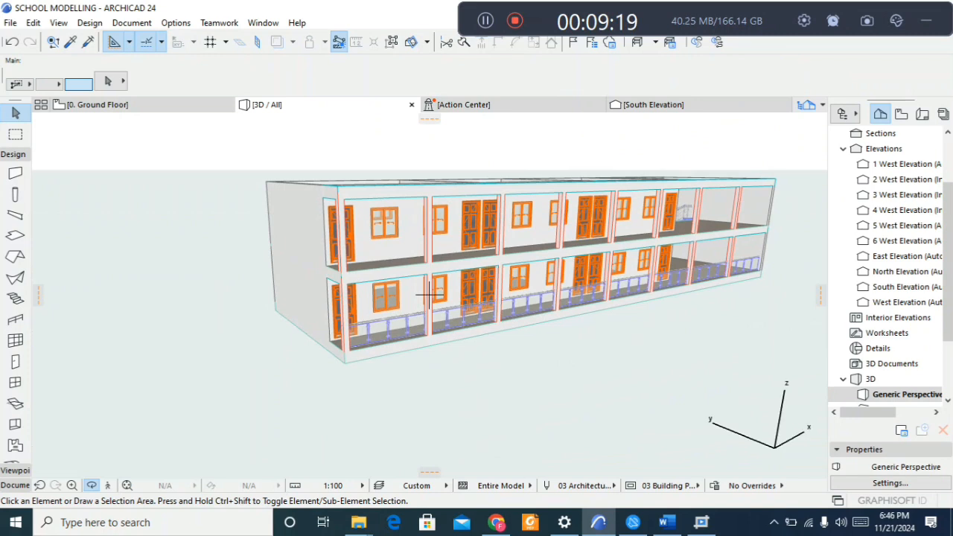
scroll(429, 295, up, 2)
scroll(429, 296, up, 2)
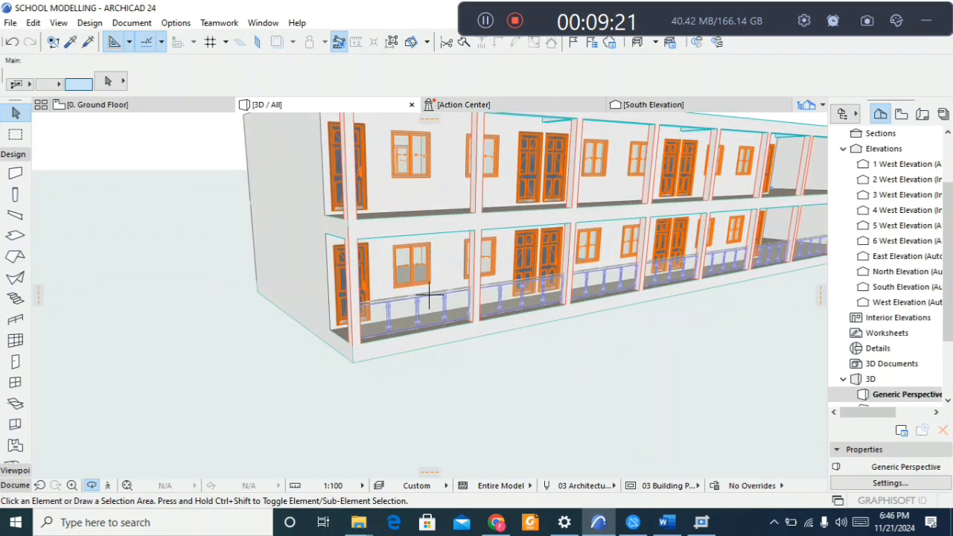
scroll(429, 296, up, 1)
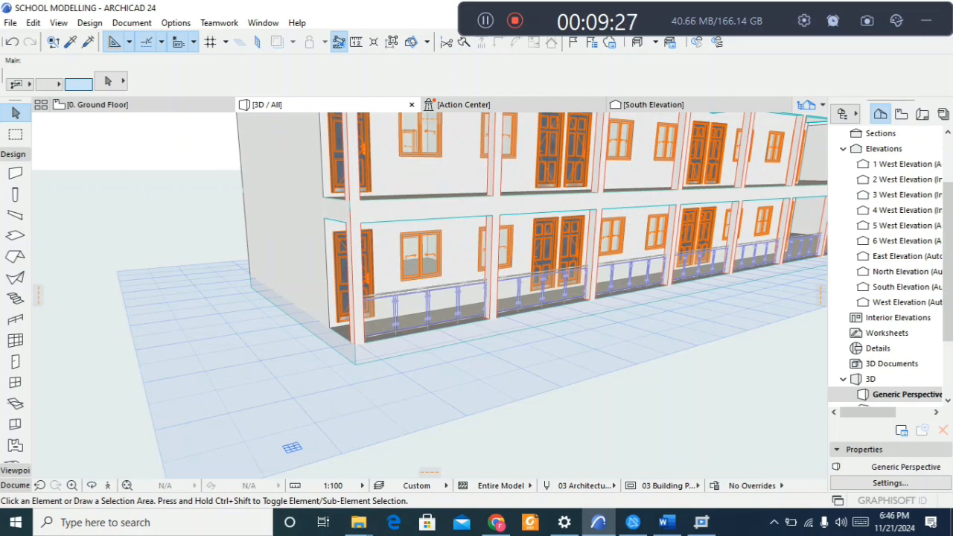
key(F2)
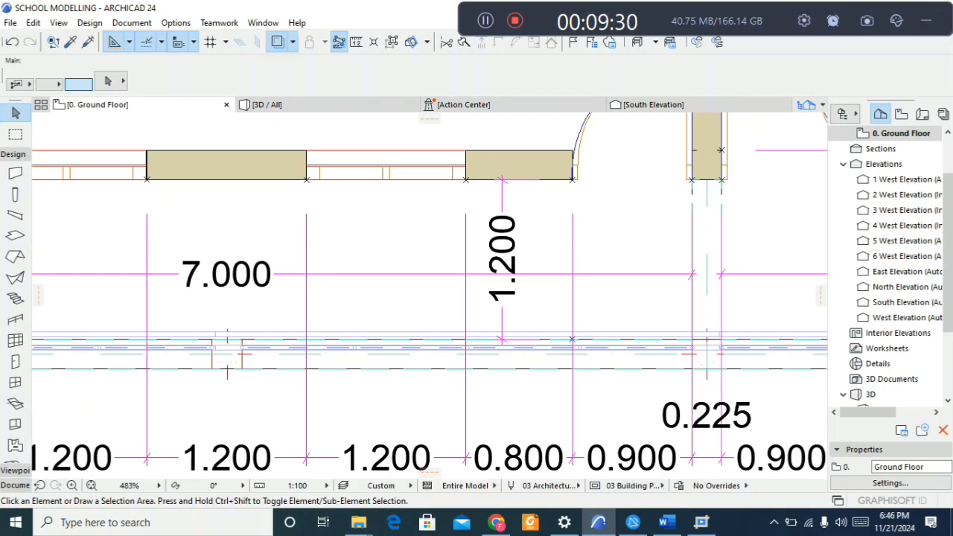
scroll(463, 198, down, 6)
scroll(447, 321, up, 5)
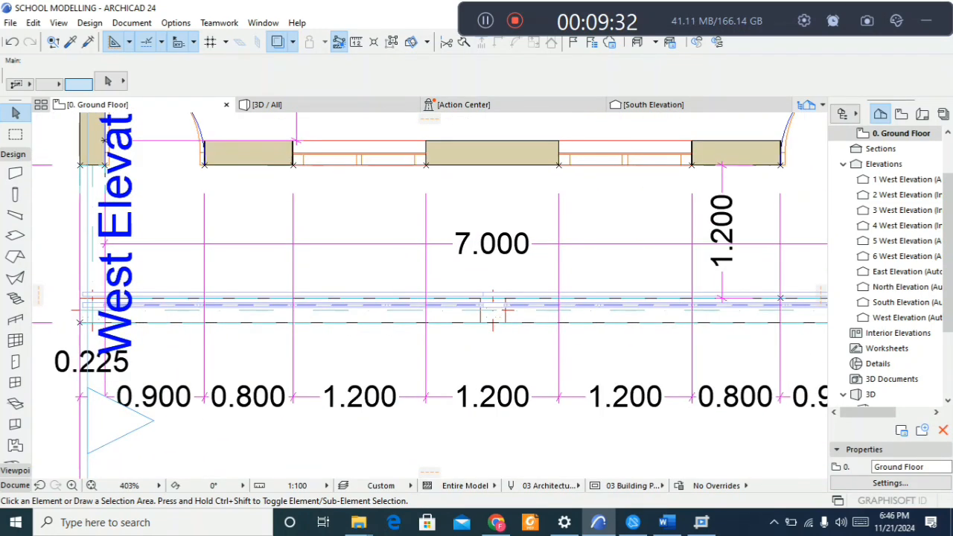
click(493, 319)
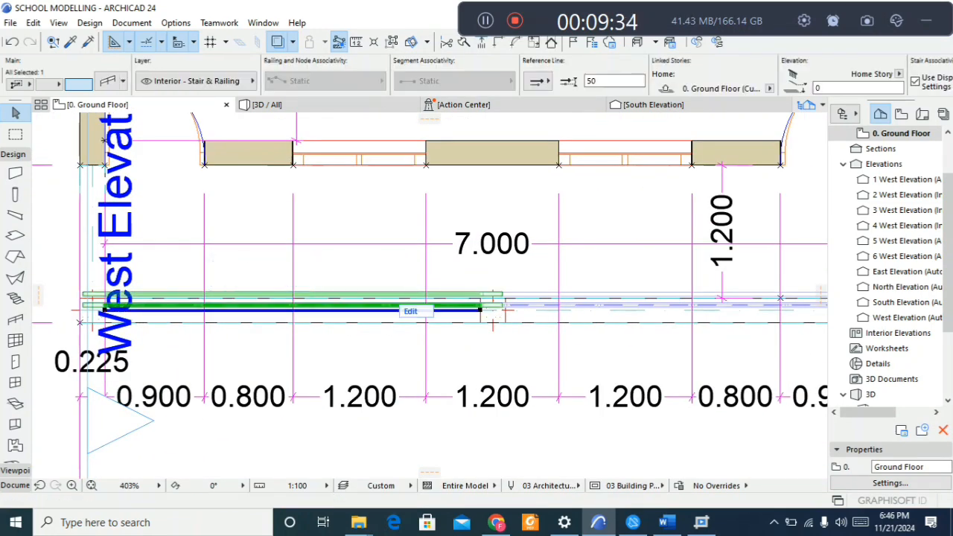
click(492, 319)
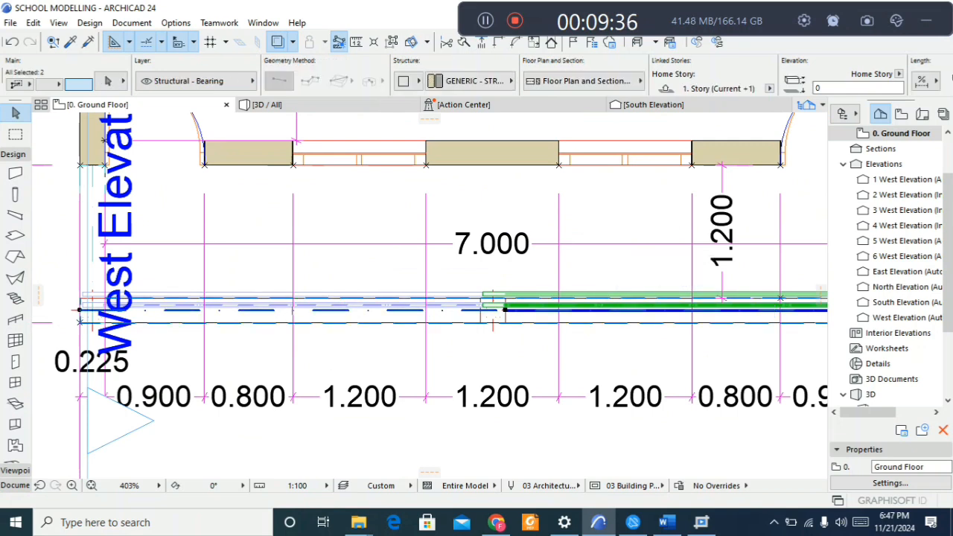
click(492, 319)
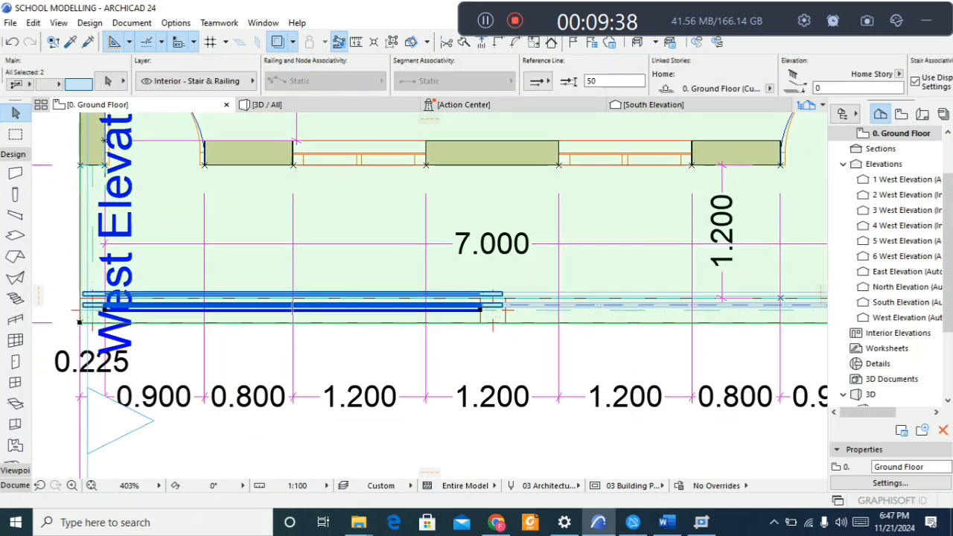
scroll(492, 319, down, 3)
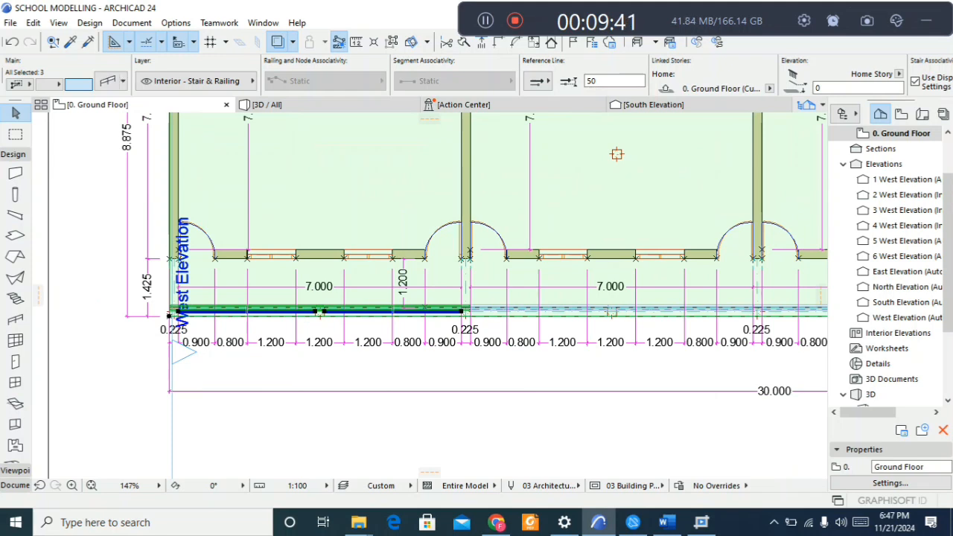
key(Escape)
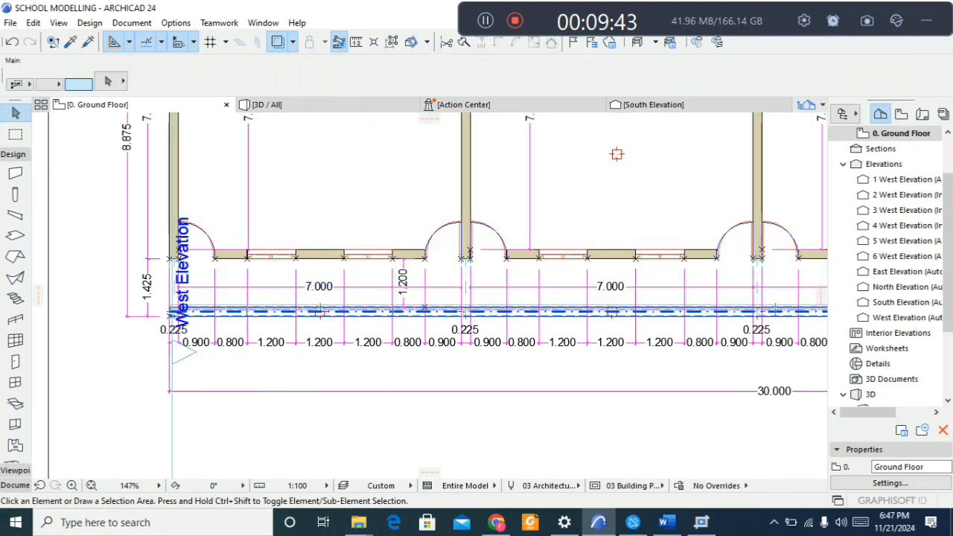
Step: Select the two railings in the Class A corridor bay
scroll(320, 311, up, 3)
click(318, 312)
scroll(320, 311, down, 3)
scroll(381, 344, up, 5)
shift+click(402, 280)
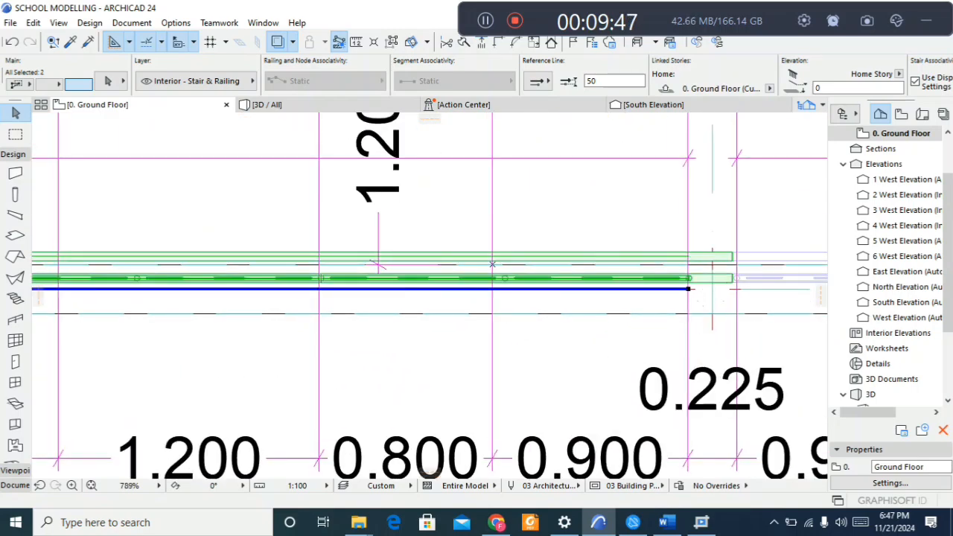
Step: Add the two railings in the Class B corridor bay to the selection
scroll(378, 264, down, 6)
scroll(634, 328, up, 6)
shift+click(635, 321)
scroll(635, 327, down, 5)
scroll(724, 331, up, 4)
scroll(363, 366, up, 2)
shift+click(298, 290)
Step: Add the two railings in the Class C corridor bay to the selection
scroll(204, 373, down, 5)
scroll(384, 393, up, 5)
shift+click(381, 376)
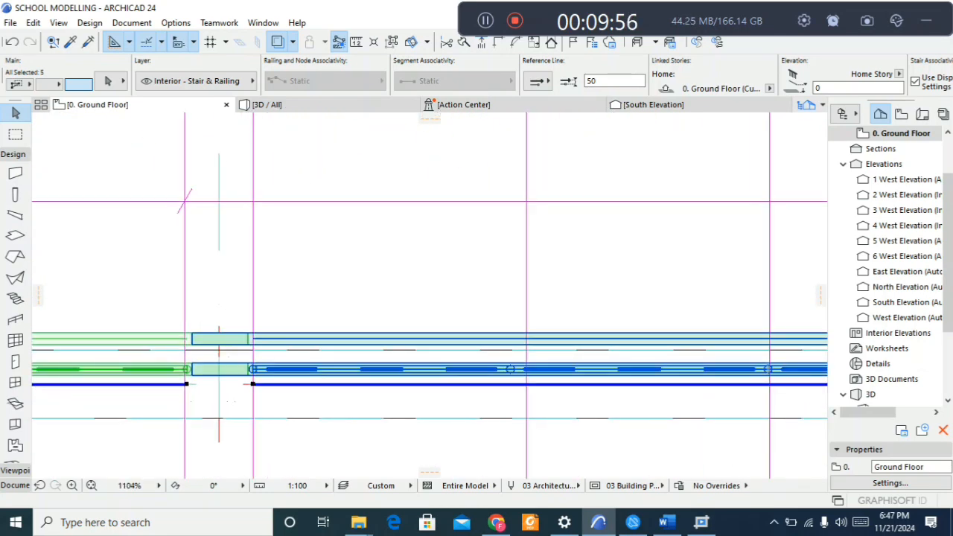
scroll(253, 384, down, 6)
scroll(149, 372, up, 5)
shift+click(447, 365)
Step: Add the two railings in the staircase bay to the selection
scroll(581, 411, down, 5)
scroll(354, 411, up, 3)
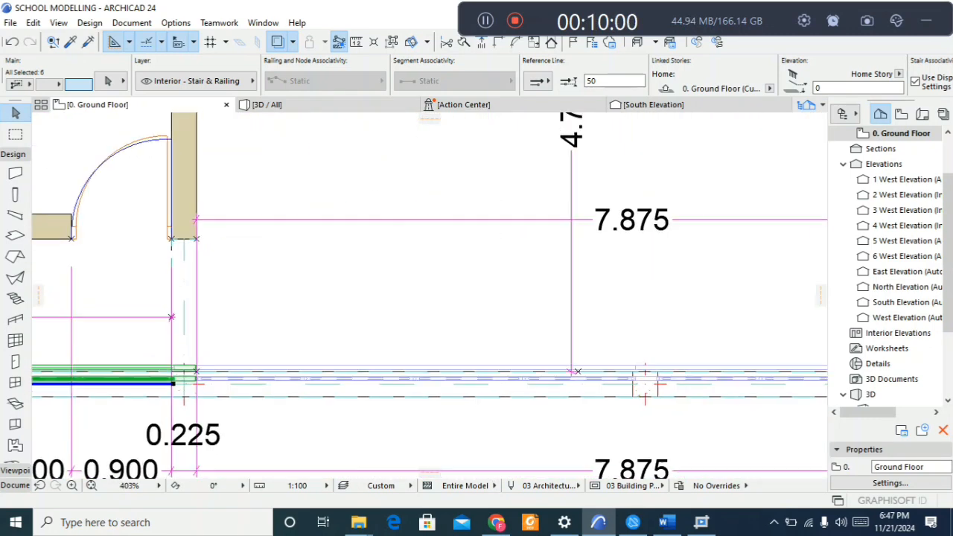
shift+click(645, 381)
scroll(645, 384, down, 3)
scroll(258, 399, up, 2)
scroll(380, 447, up, 2)
shift+click(426, 398)
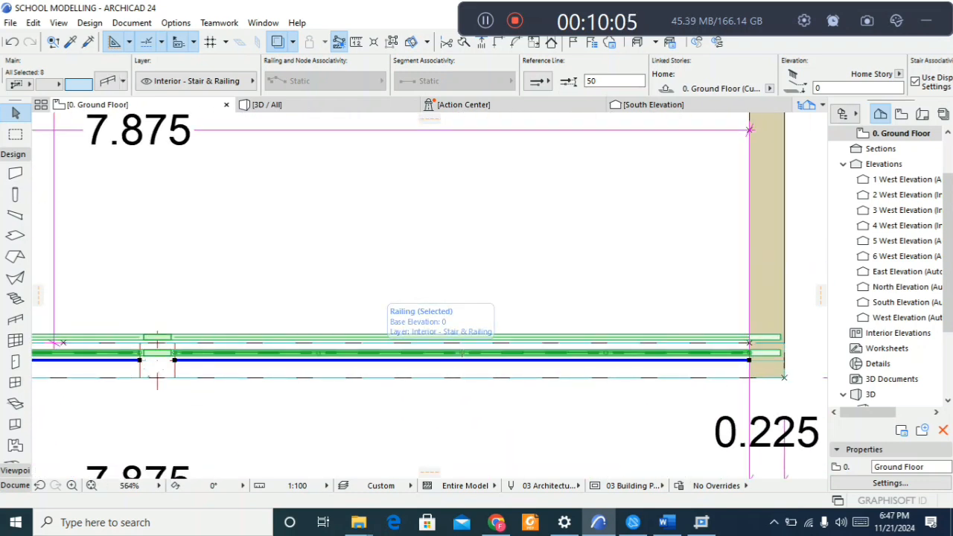
Step: Copy the selected ground floor railings and open the 1. Story floor plan
right_click(462, 357)
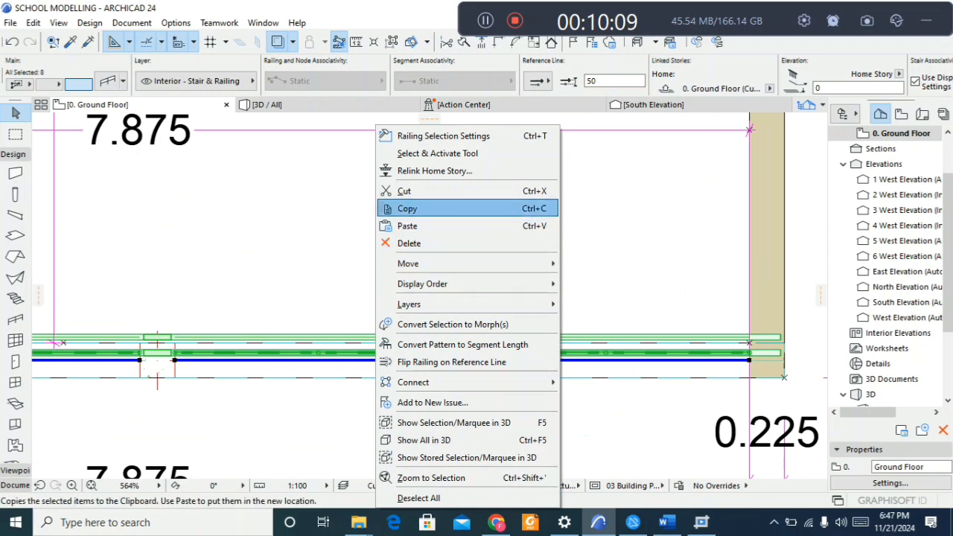
click(440, 208)
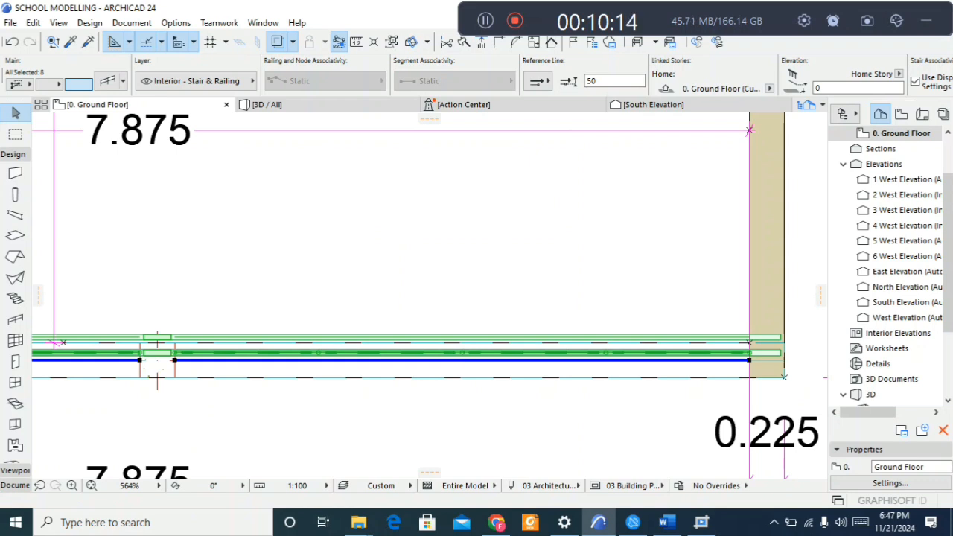
scroll(886, 209, up, 2)
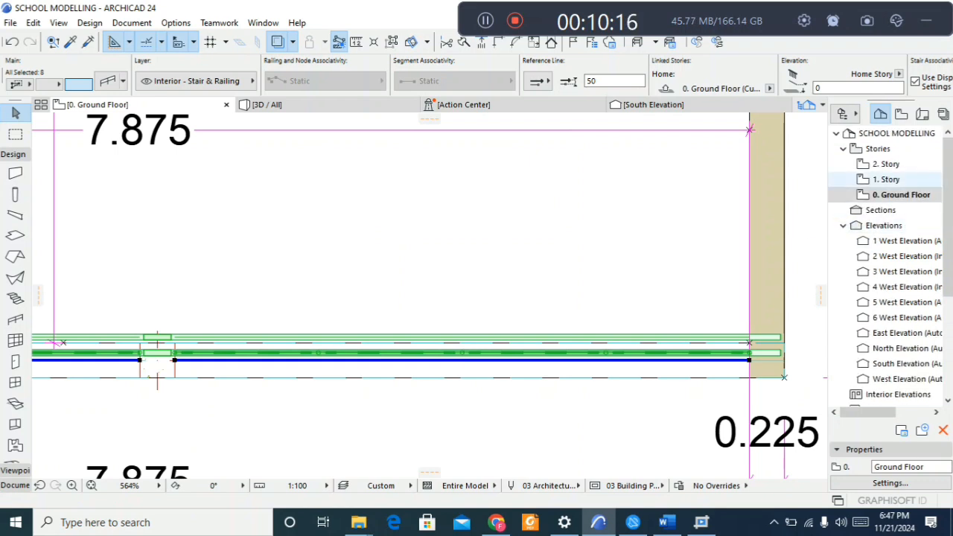
double_click(886, 179)
Step: Paste the copied corridor railings in place on 1. Story
scroll(501, 291, down, 5)
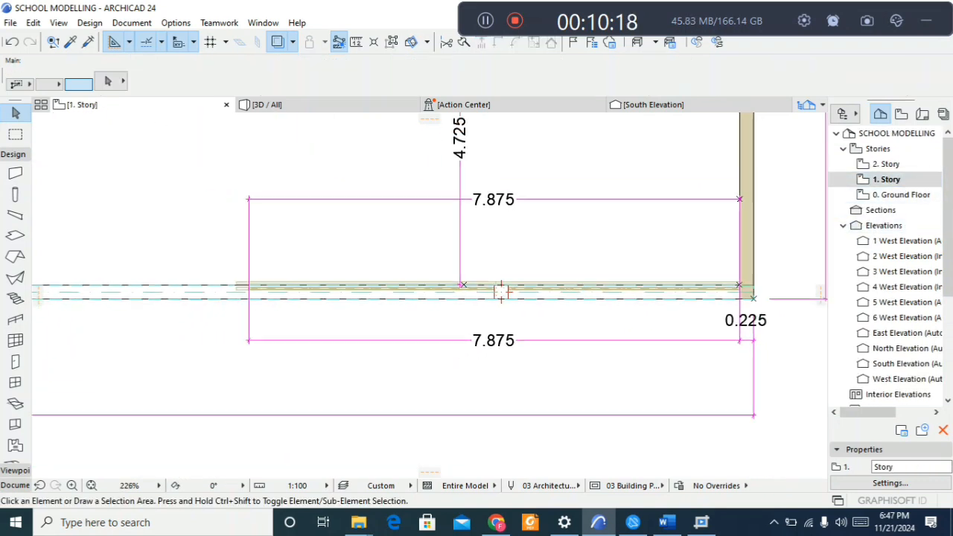
scroll(484, 313, down, 5)
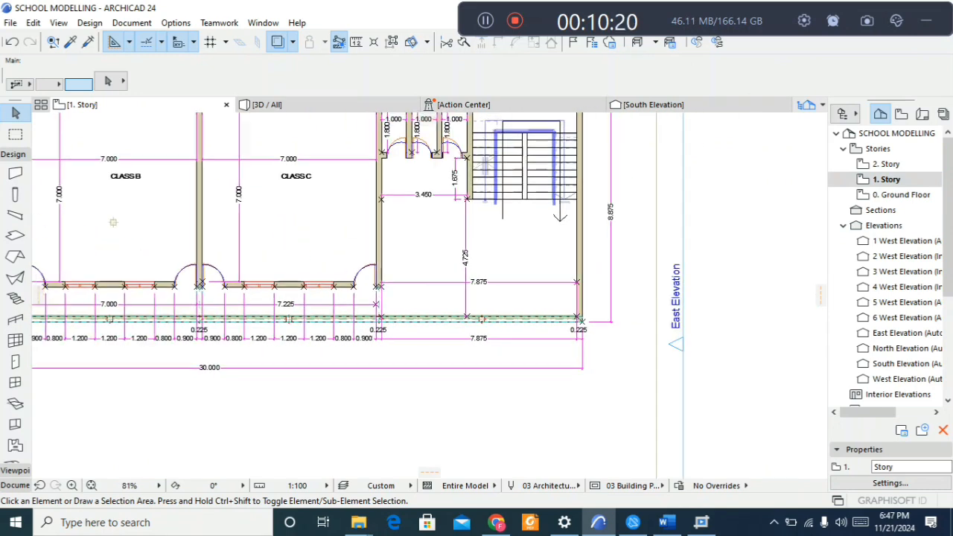
scroll(502, 349, down, 4)
scroll(224, 370, up, 3)
right_click(180, 388)
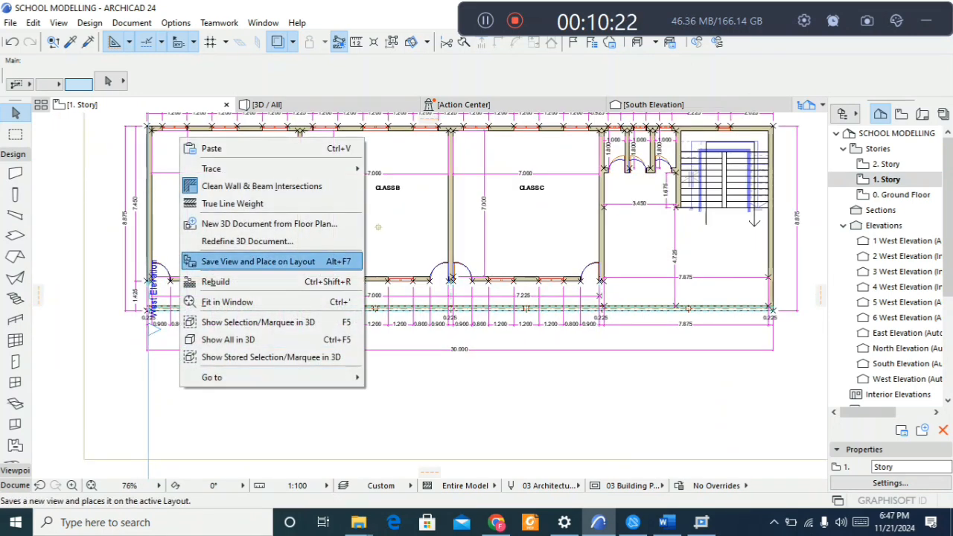
click(211, 148)
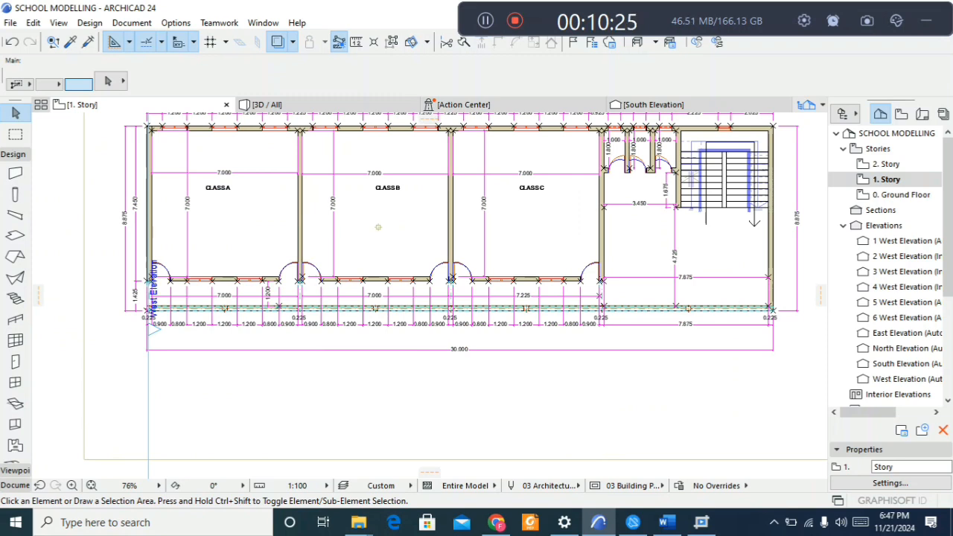
click(312, 398)
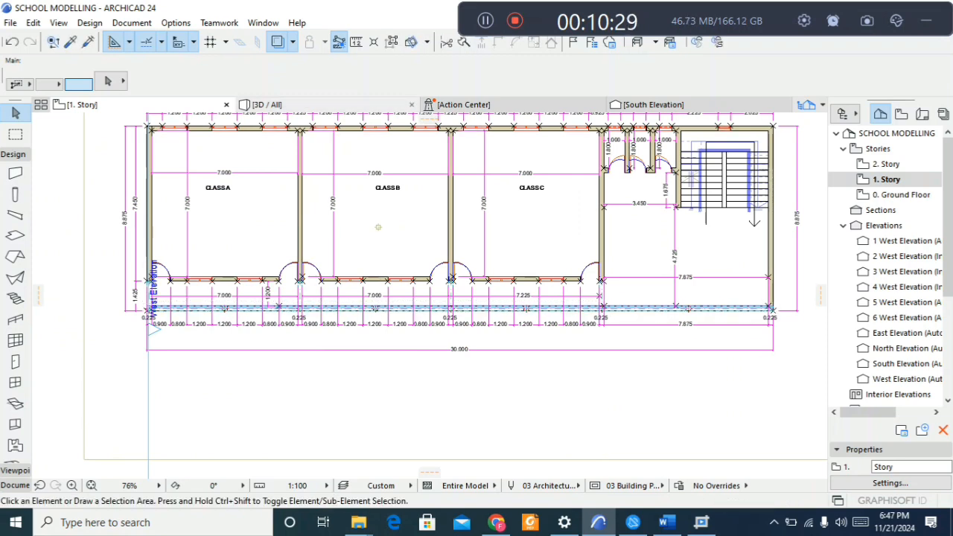
Step: Inspect the front corridor railings on both stories in the 3D view
click(267, 104)
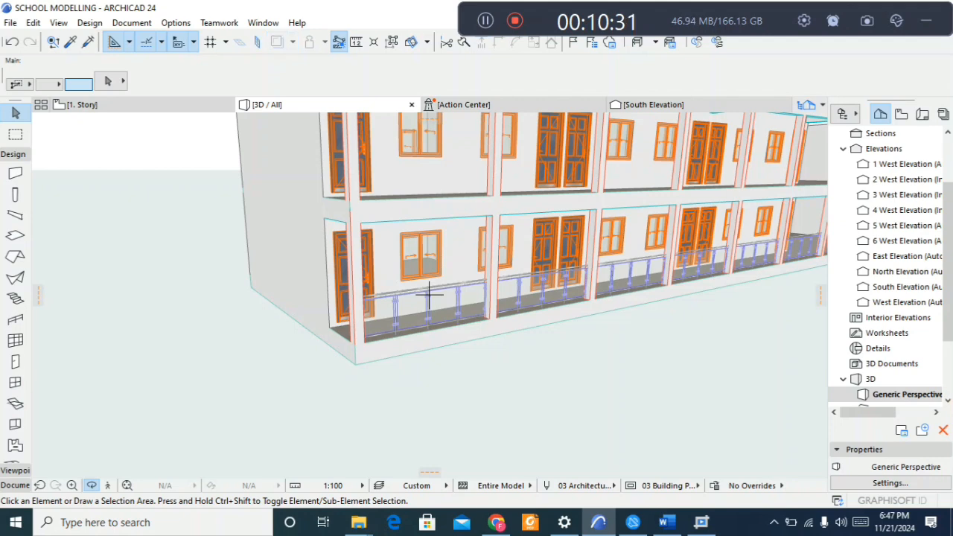
scroll(428, 295, up, 10)
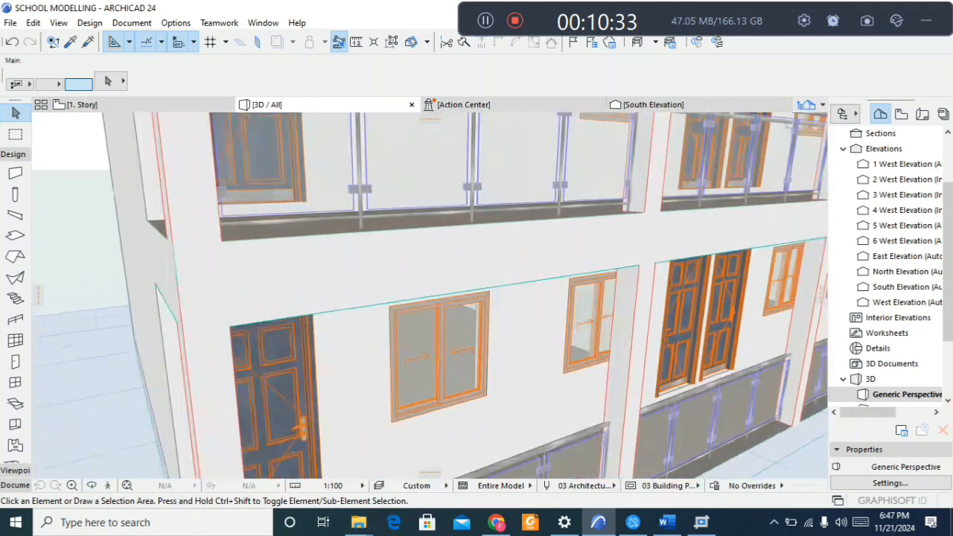
scroll(429, 295, up, 4)
scroll(431, 296, down, 10)
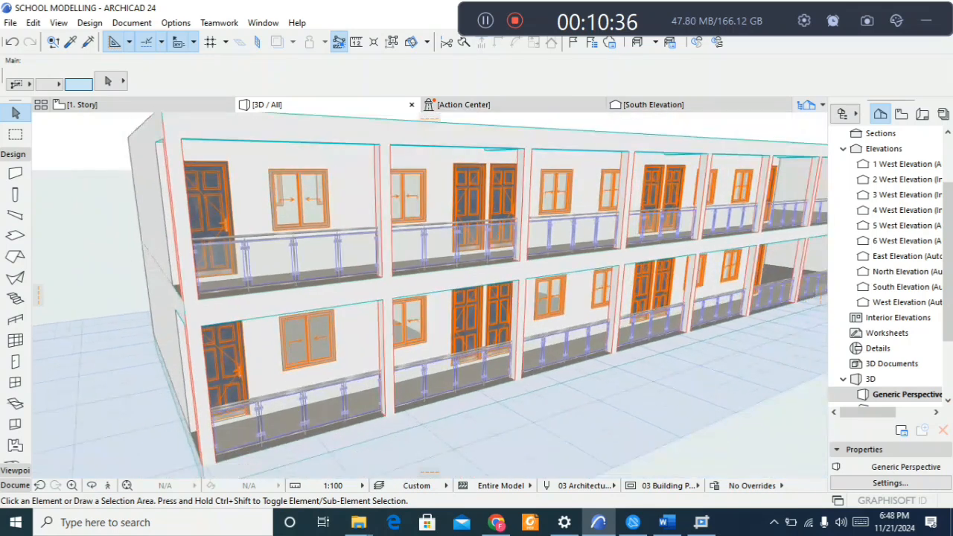
scroll(430, 295, up, 2)
scroll(431, 295, down, 4)
scroll(430, 295, up, 1)
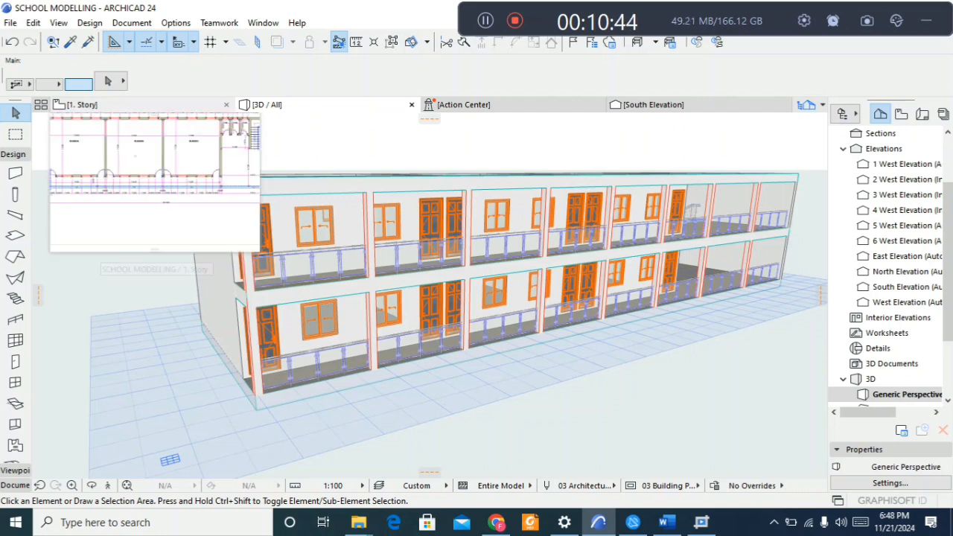
Step: Return to the 1. Story floor plan and activate the Railing tool
click(85, 105)
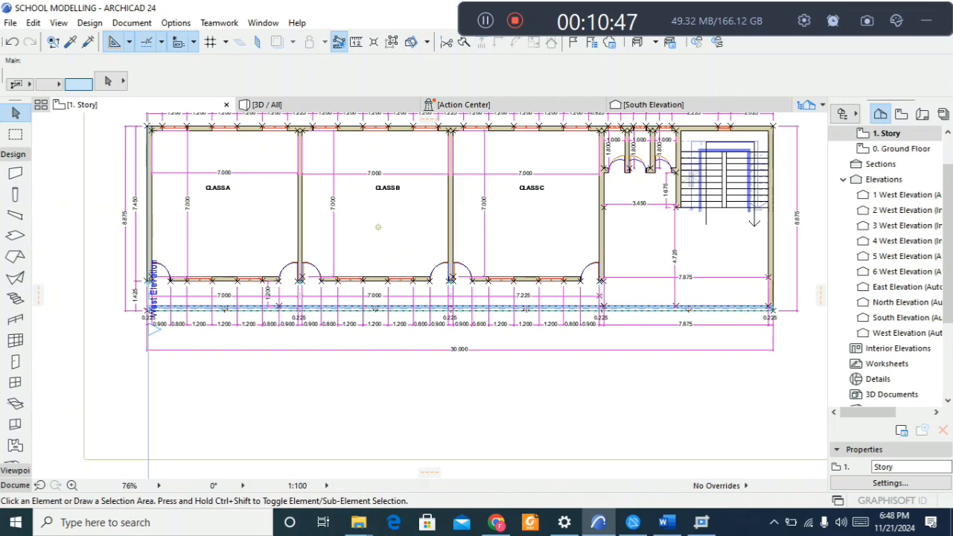
scroll(142, 301, up, 5)
click(15, 319)
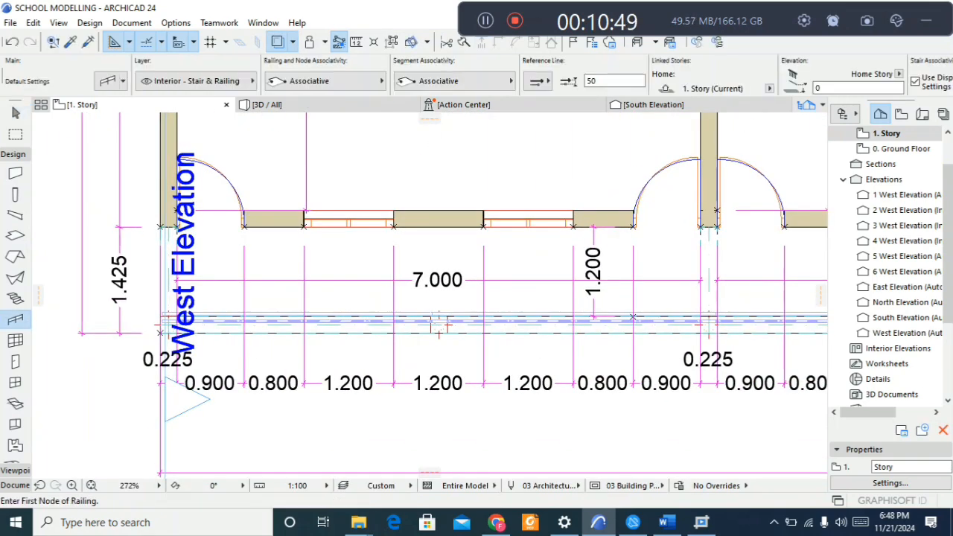
scroll(186, 315, up, 4)
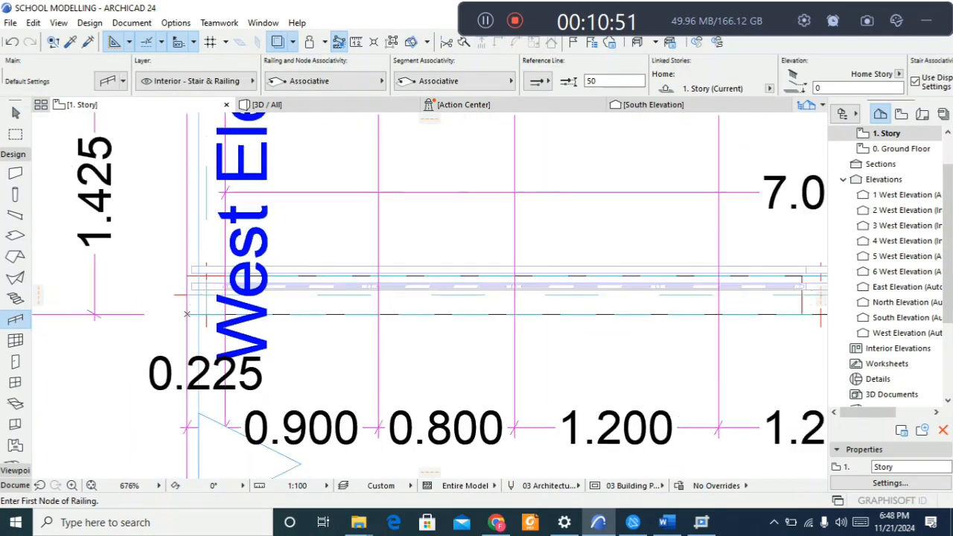
scroll(186, 315, down, 3)
scroll(201, 295, up, 4)
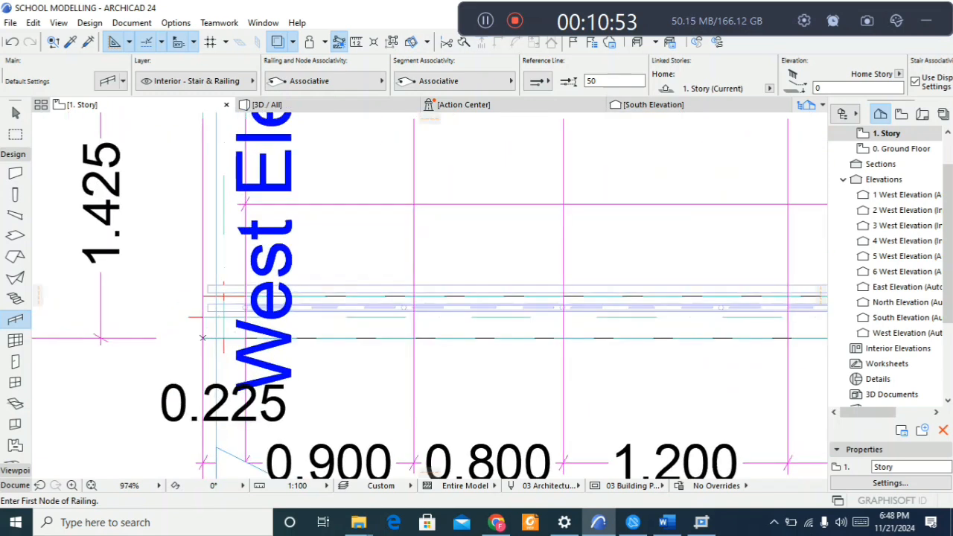
click(231, 298)
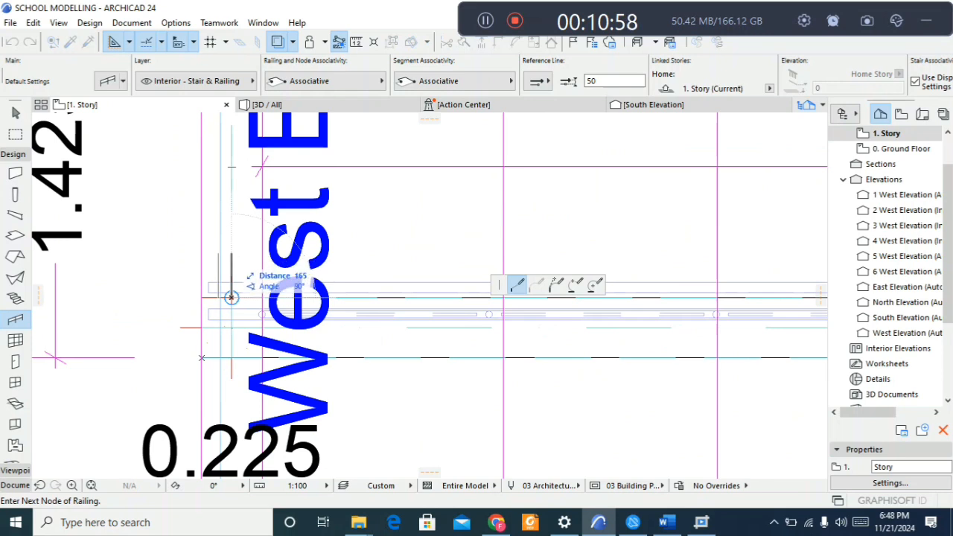
key(Escape)
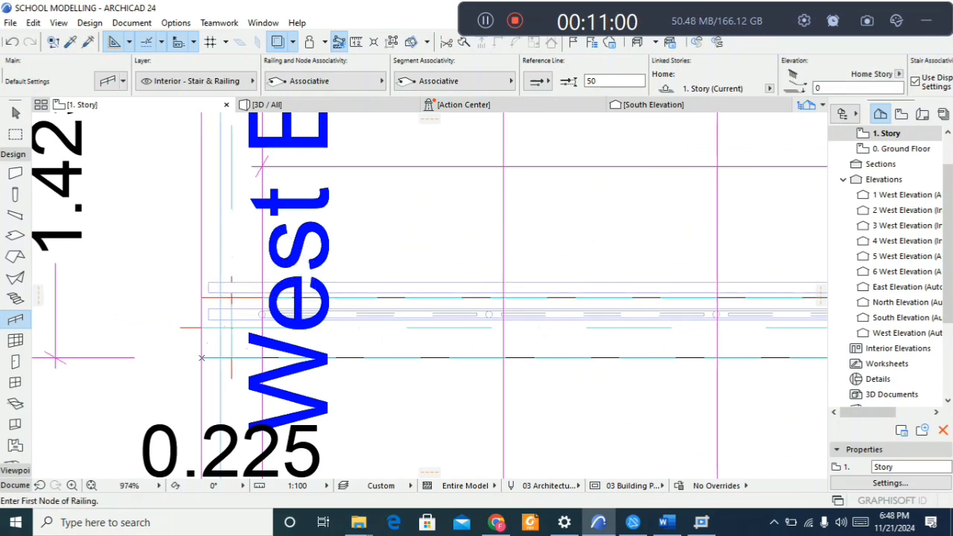
Step: Draw a railing about 1.2 m long across the corridor's west end, from the classroom wall to the corner column's inner edge
scroll(232, 298, down, 4)
scroll(231, 181, up, 4)
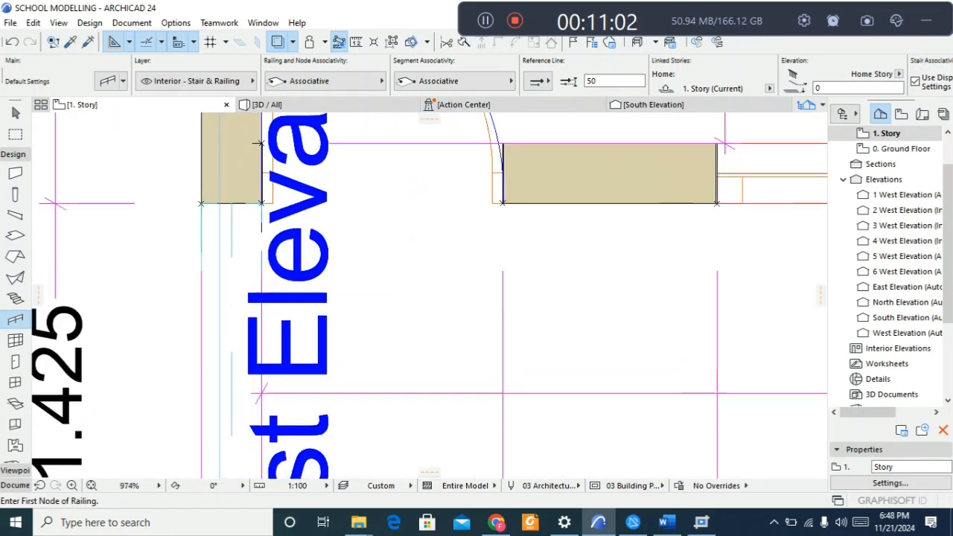
click(231, 202)
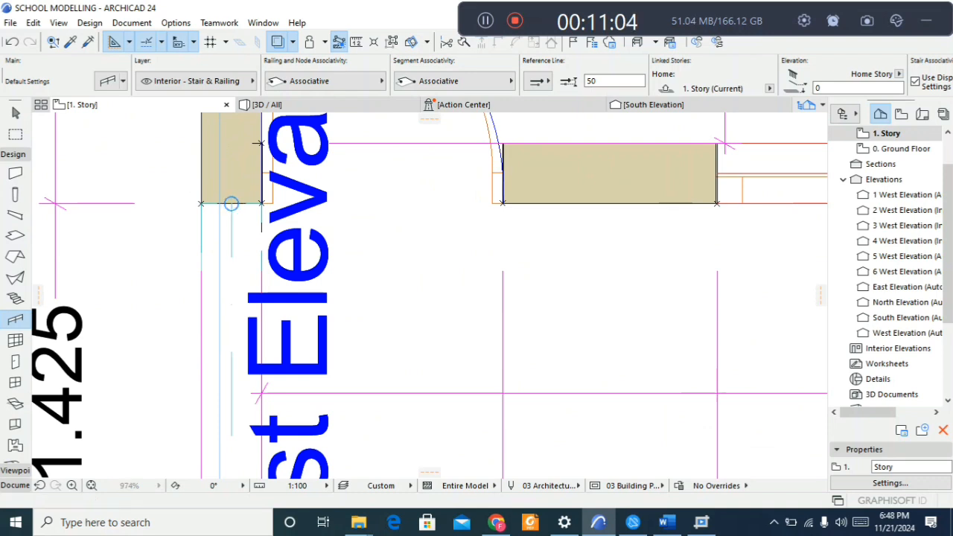
scroll(231, 203, down, 3)
scroll(201, 389, up, 3)
scroll(227, 357, up, 2)
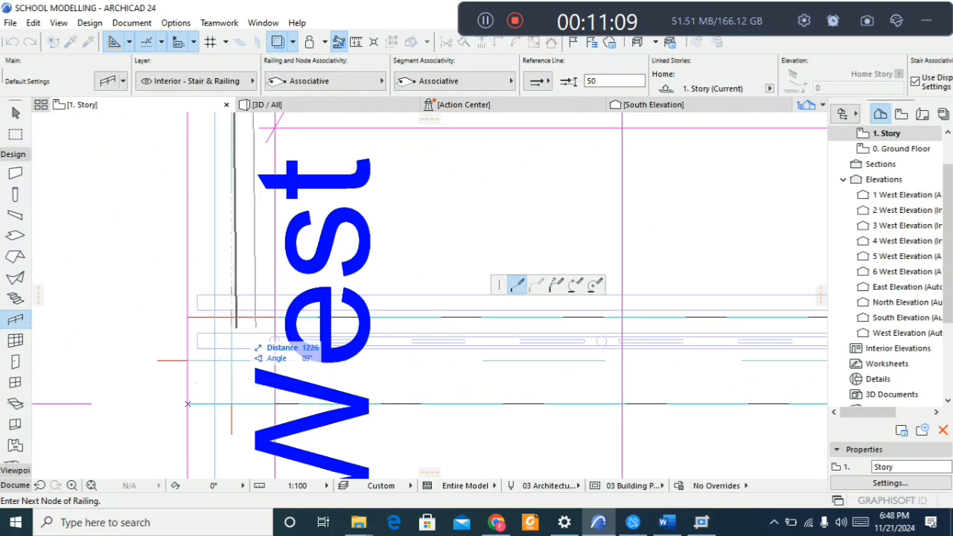
double_click(231, 317)
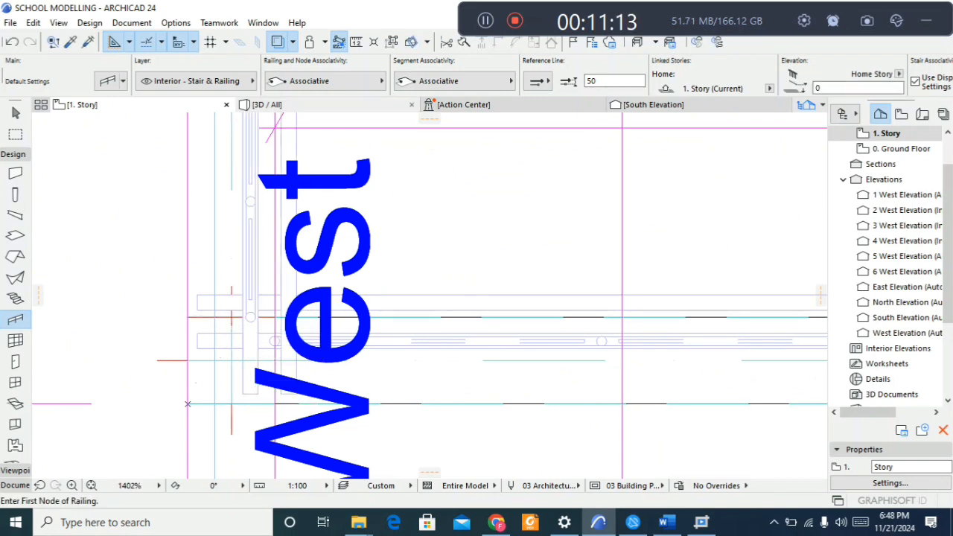
Step: Set the west-end railing's baluster pattern on 1. Story to divide the segment into 1 division
key(F3)
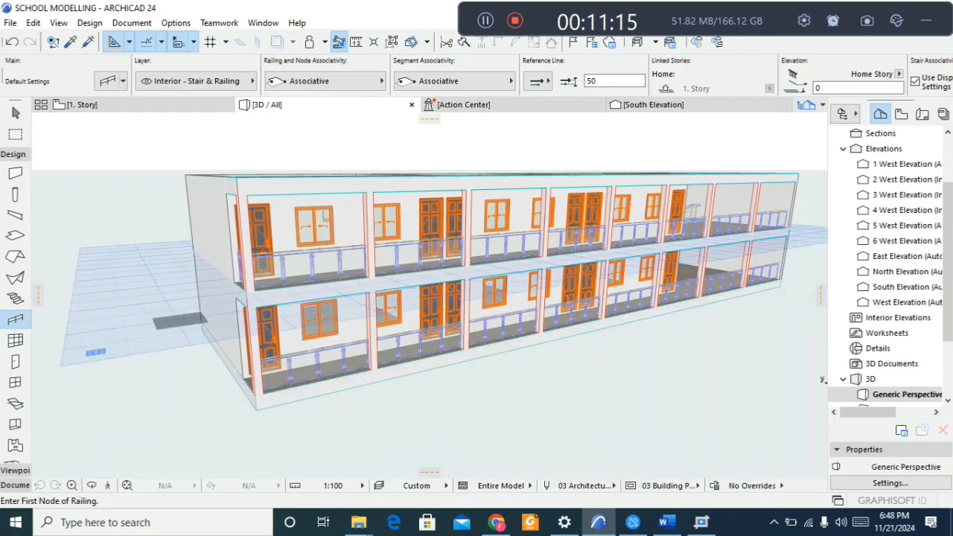
scroll(197, 305, up, 4)
shift+middle_drag(228, 225, 309, 240)
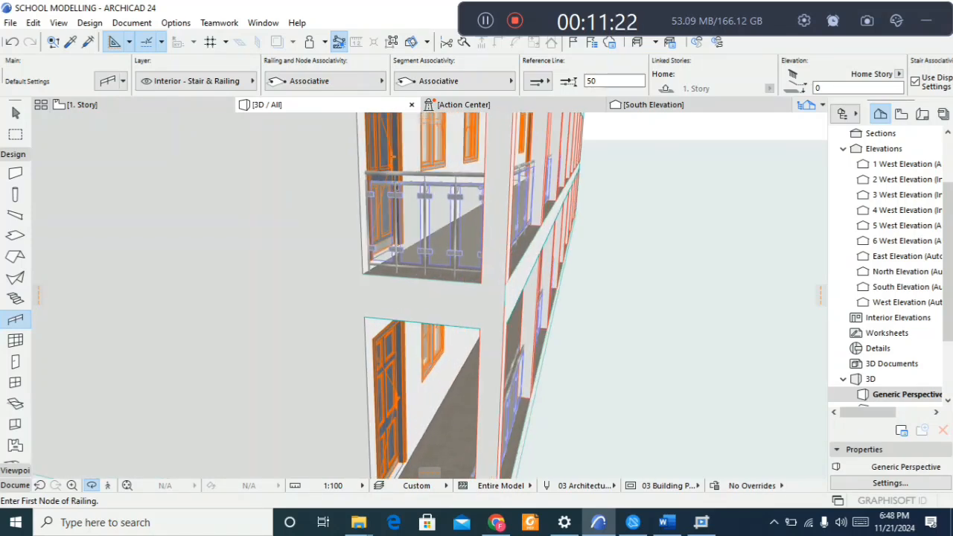
key(Escape)
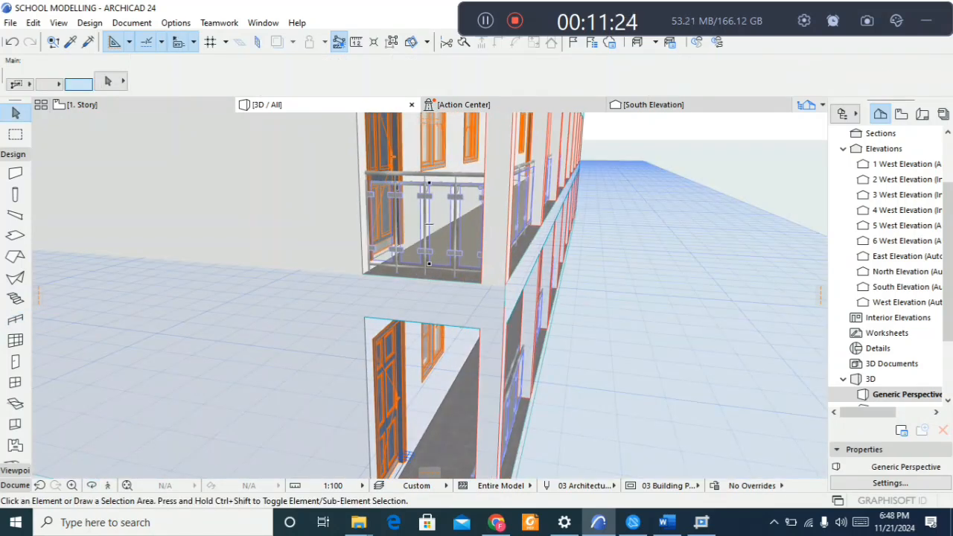
click(426, 224)
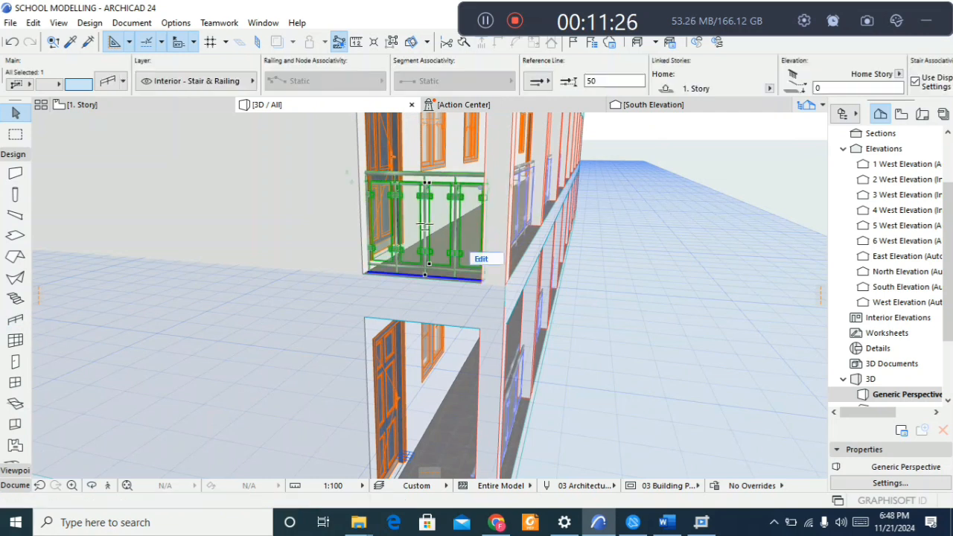
double_click(426, 223)
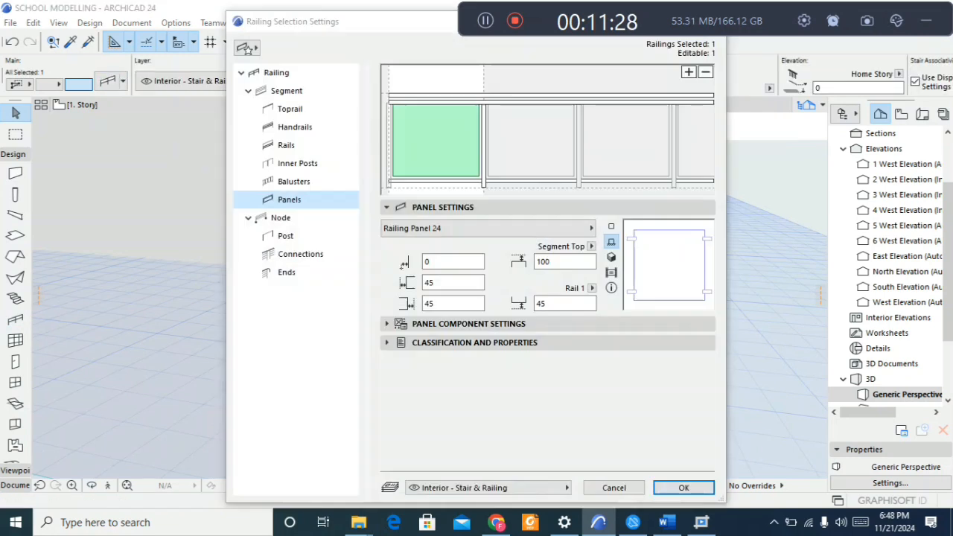
click(294, 181)
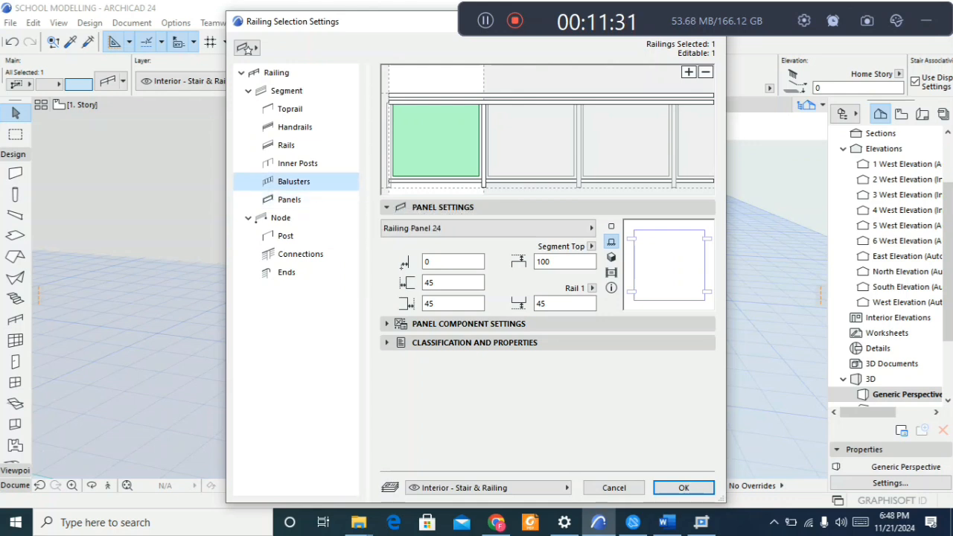
double_click(663, 336)
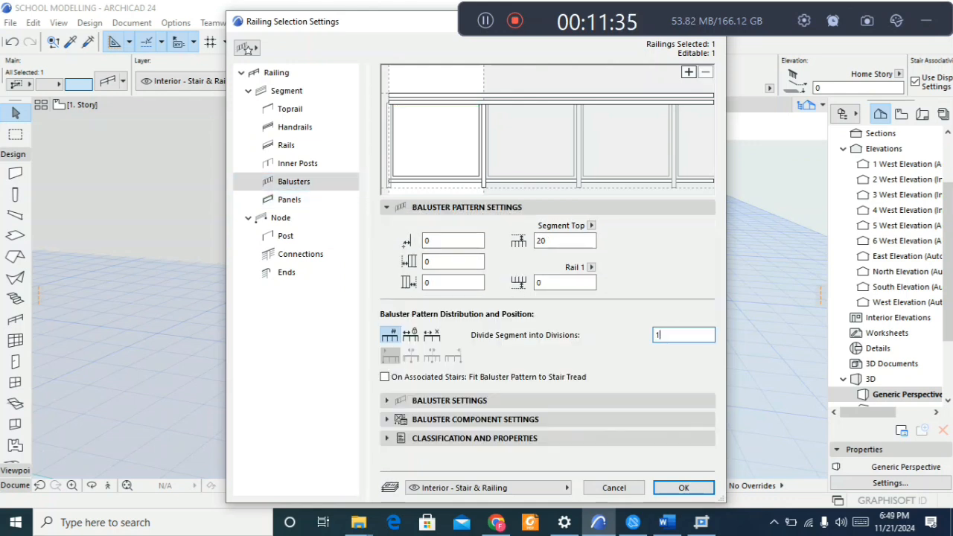
key(Return)
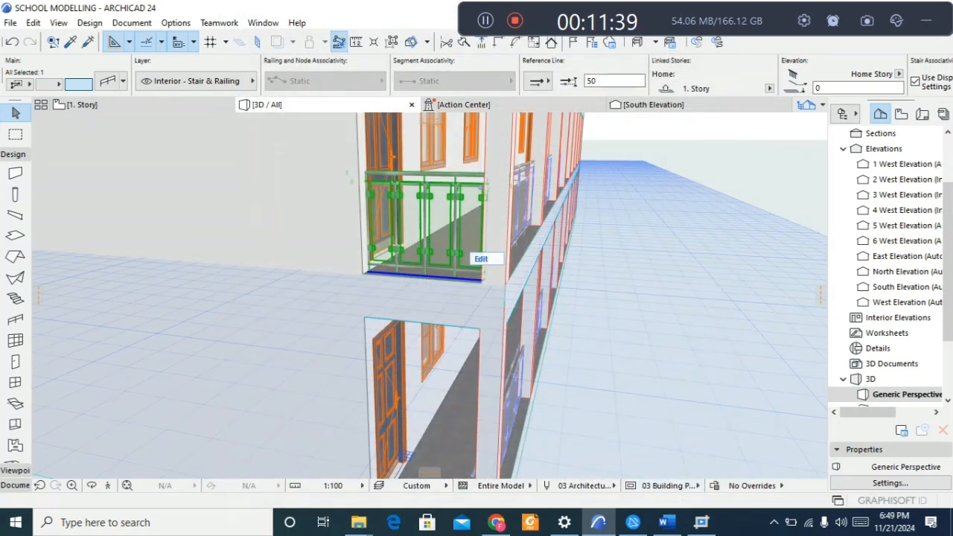
Step: Set the west-end railing's segment pattern to a single division, giving one glass panel
key(ctrl+t)
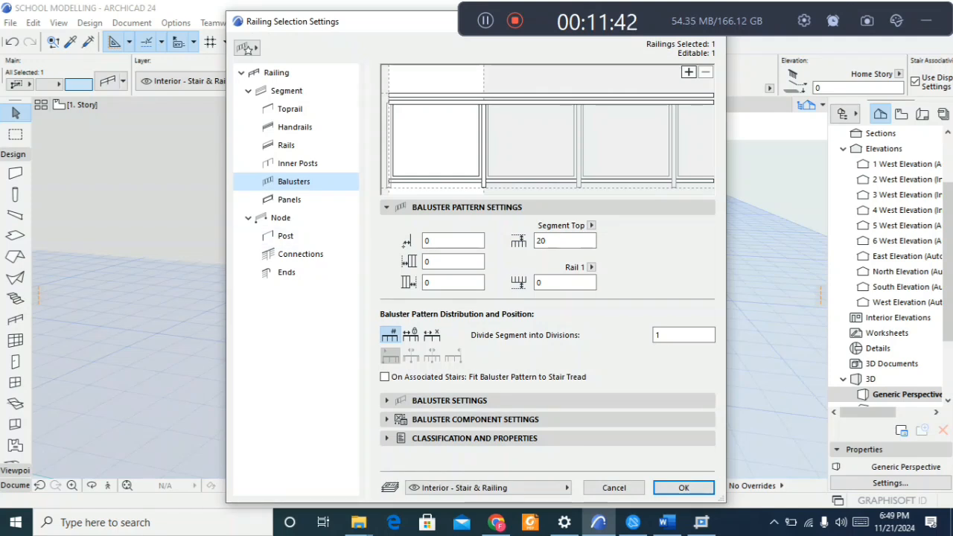
click(287, 91)
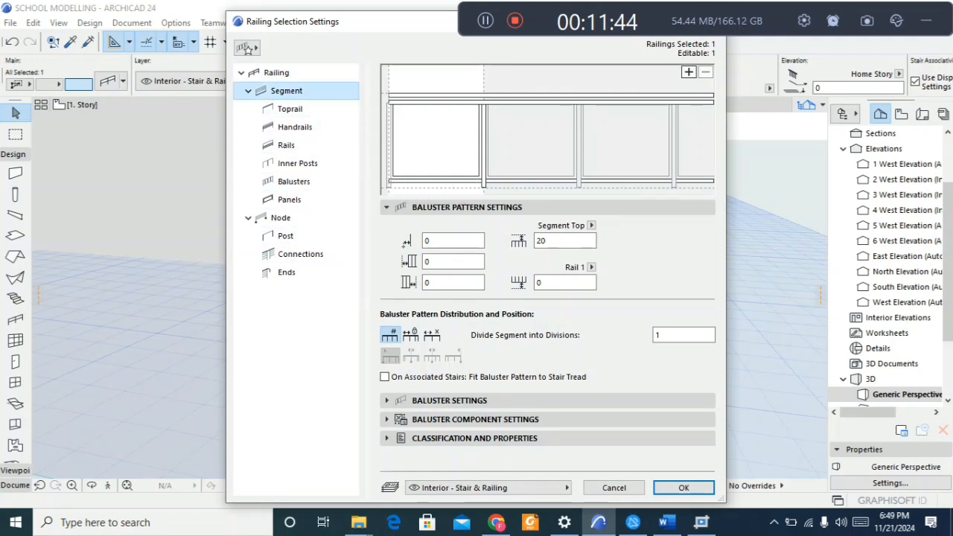
double_click(670, 263)
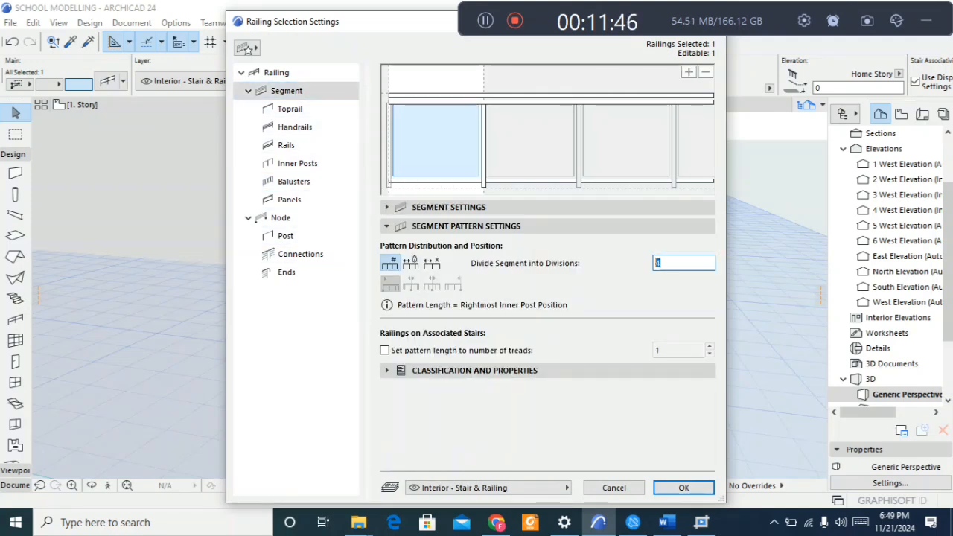
click(684, 488)
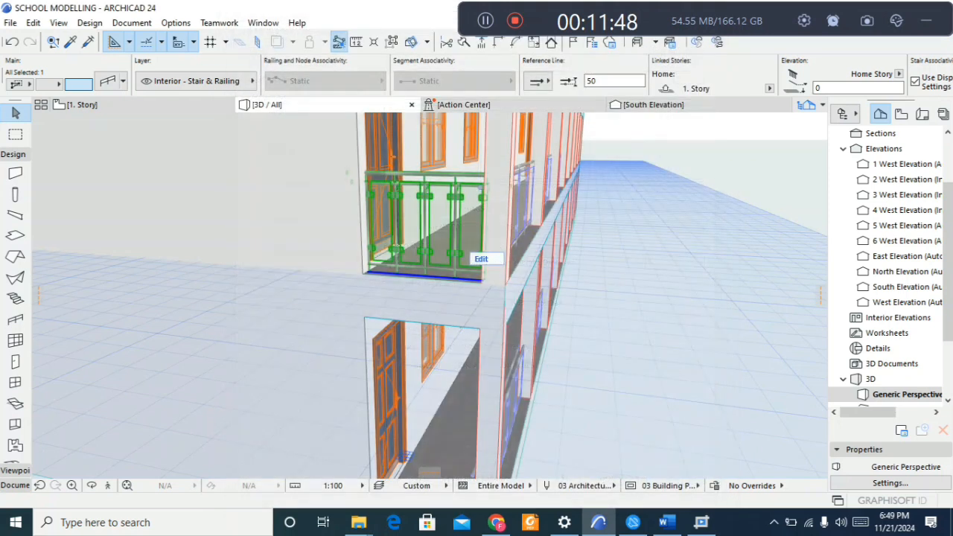
scroll(390, 201, up, 4)
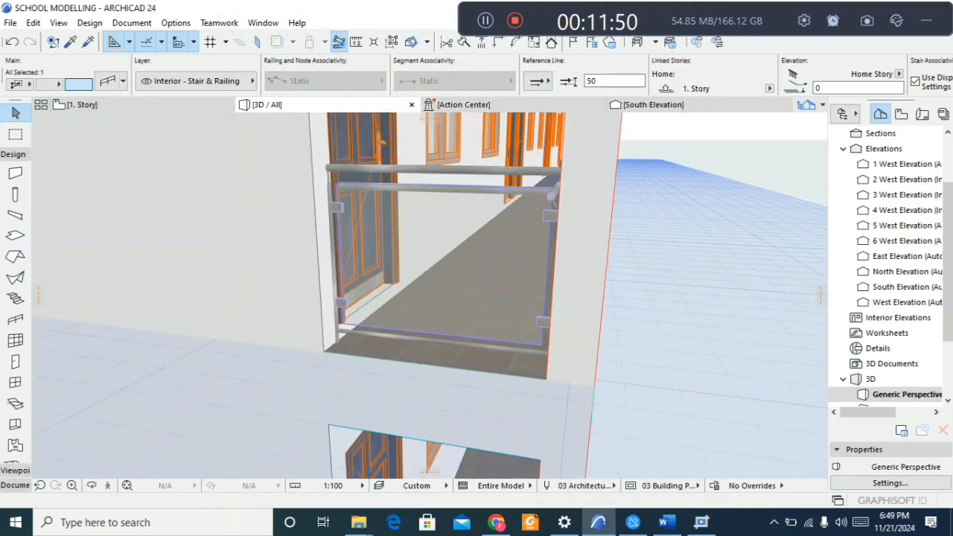
Step: Inspect the new west-end glass railing and the corridor facade on both stories in the 3D view
scroll(380, 231, down, 4)
scroll(386, 246, down, 3)
scroll(391, 254, up, 6)
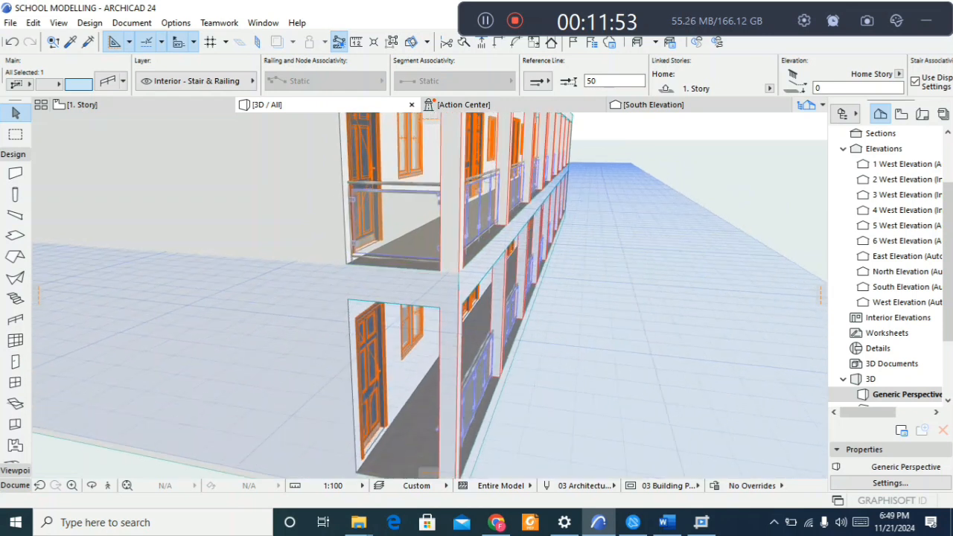
scroll(329, 256, down, 2)
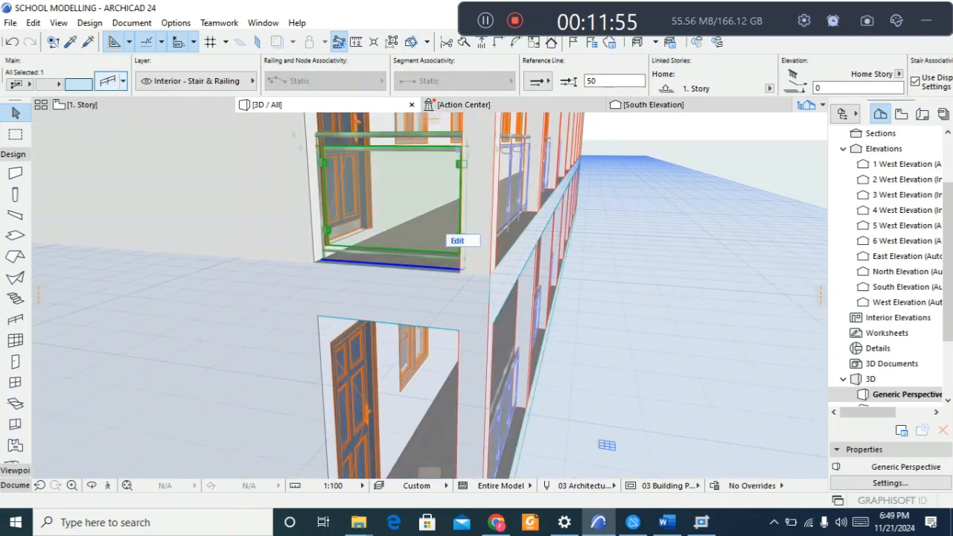
scroll(329, 256, down, 2)
scroll(362, 268, down, 3)
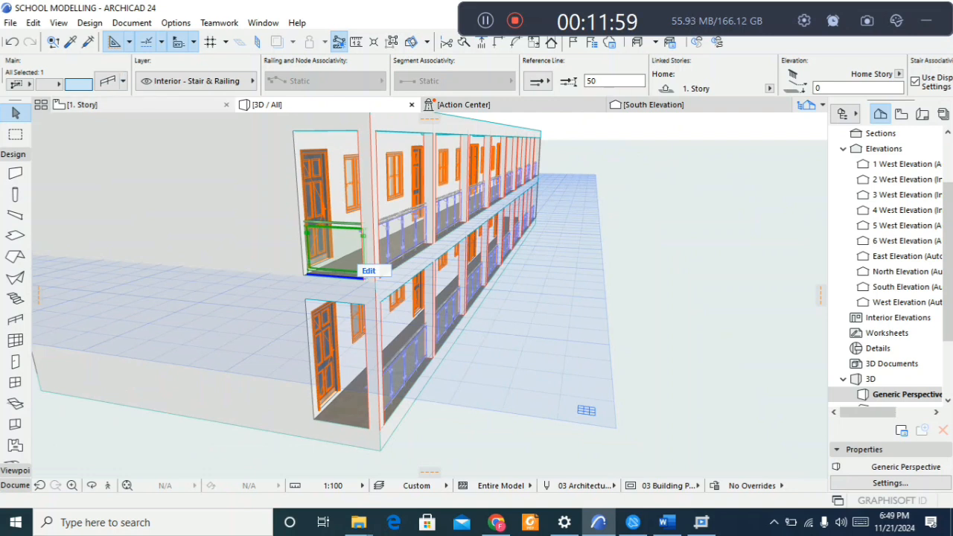
Step: Return to the 1. Story floor plan, deselect the railing and bring the whole building plan into view
click(89, 104)
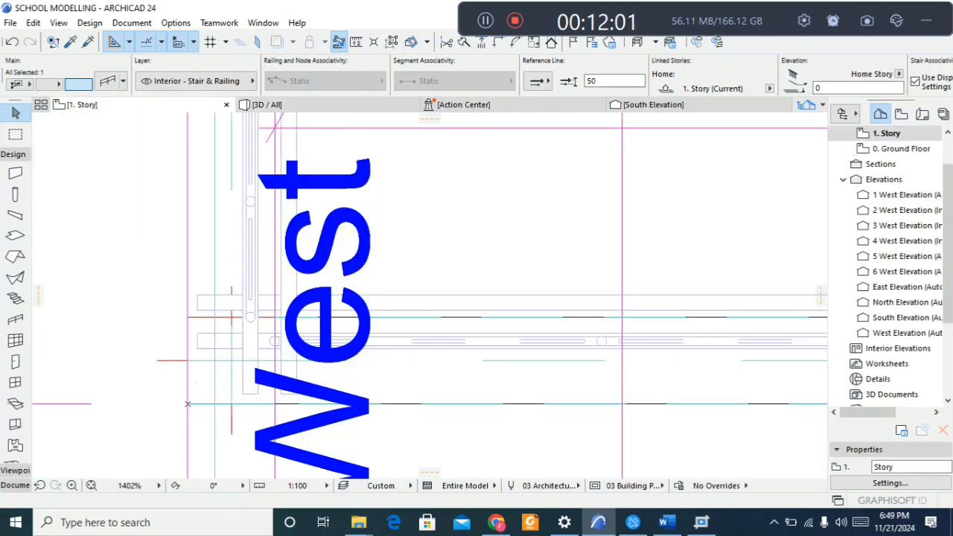
key(Escape)
scroll(207, 254, down, 12)
scroll(305, 252, up, 8)
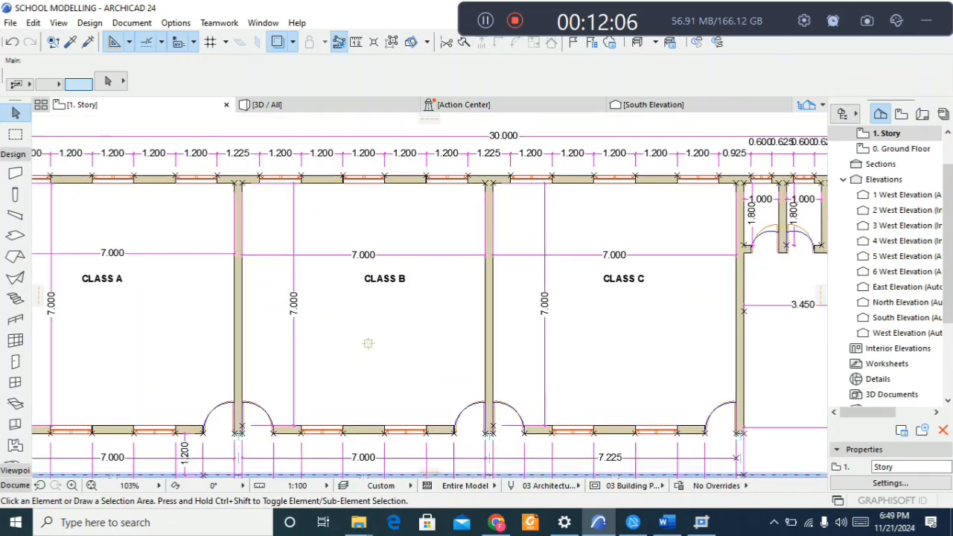
scroll(368, 344, down, 4)
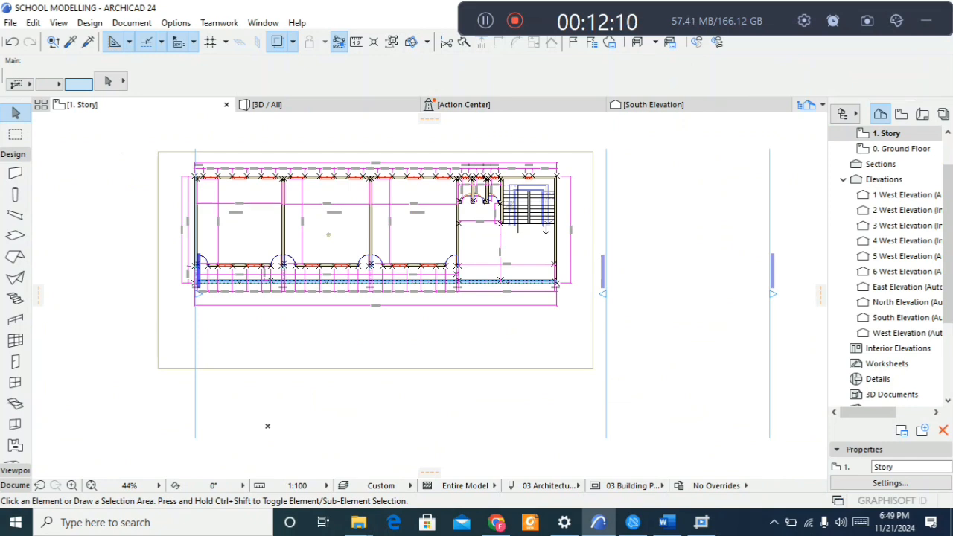
scroll(886, 179, up, 1)
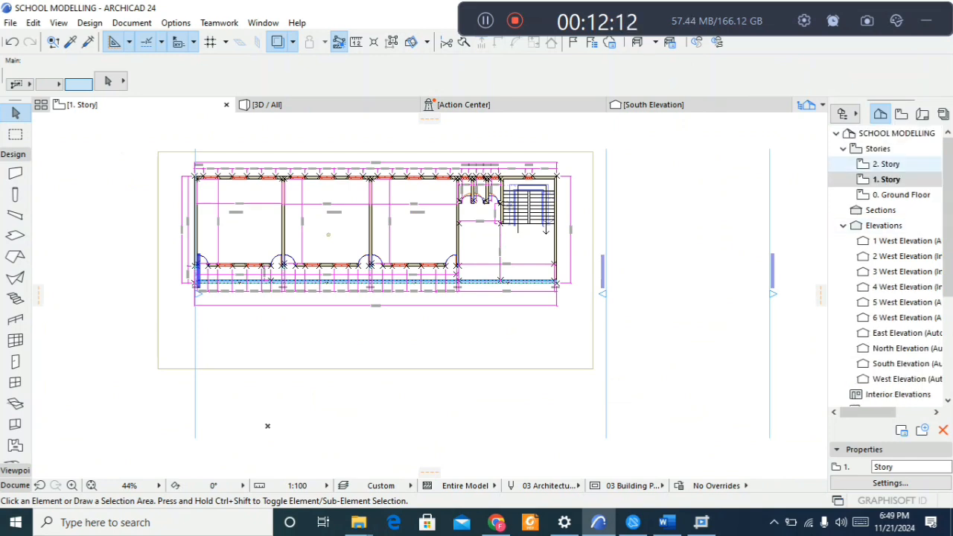
right_click(878, 148)
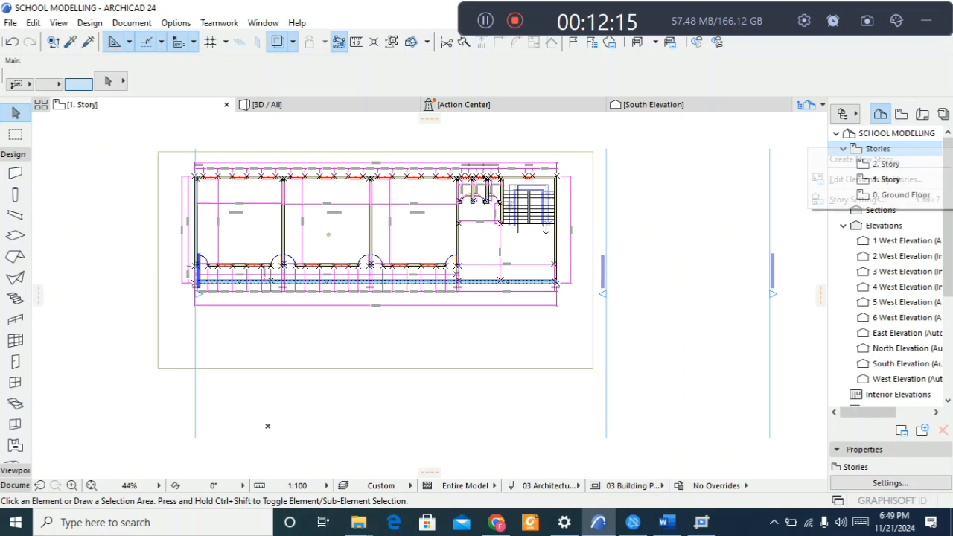
click(864, 158)
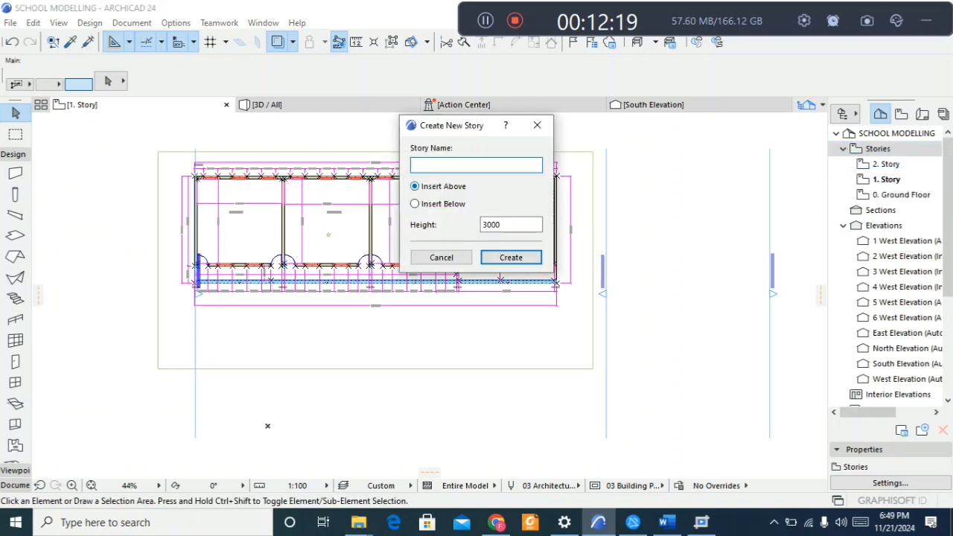
click(537, 125)
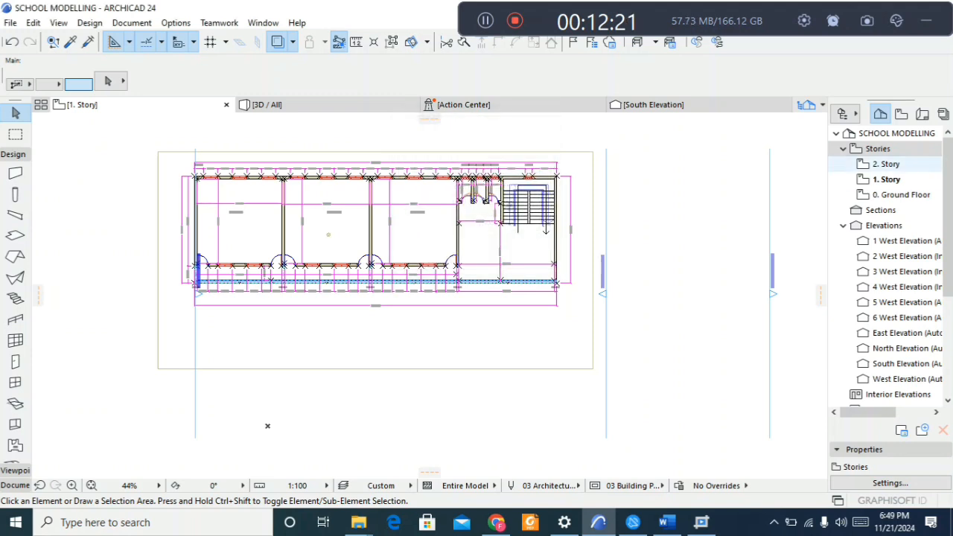
Step: Open the 2. Story floor plan with the story below shown as reference
double_click(887, 164)
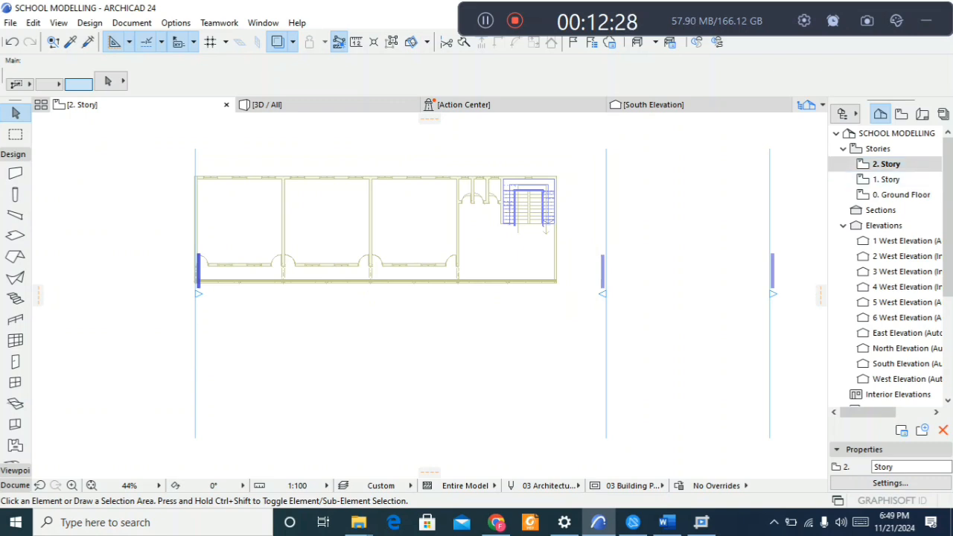
scroll(199, 282, up, 2)
scroll(194, 286, down, 2)
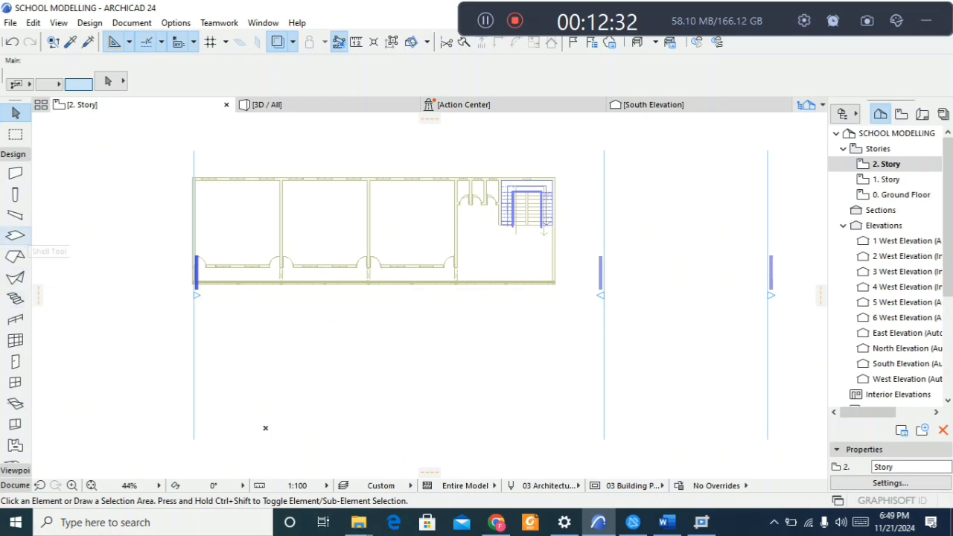
Step: Set the Roof tool's defaults to a 30° pitch and a basic Timber - Roof structure with a thickness of 10 mm
click(15, 256)
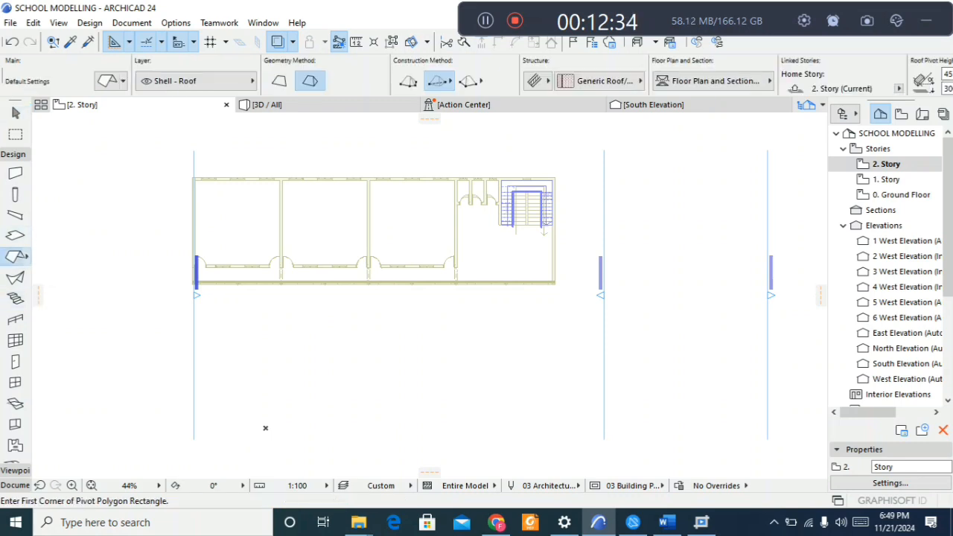
click(108, 81)
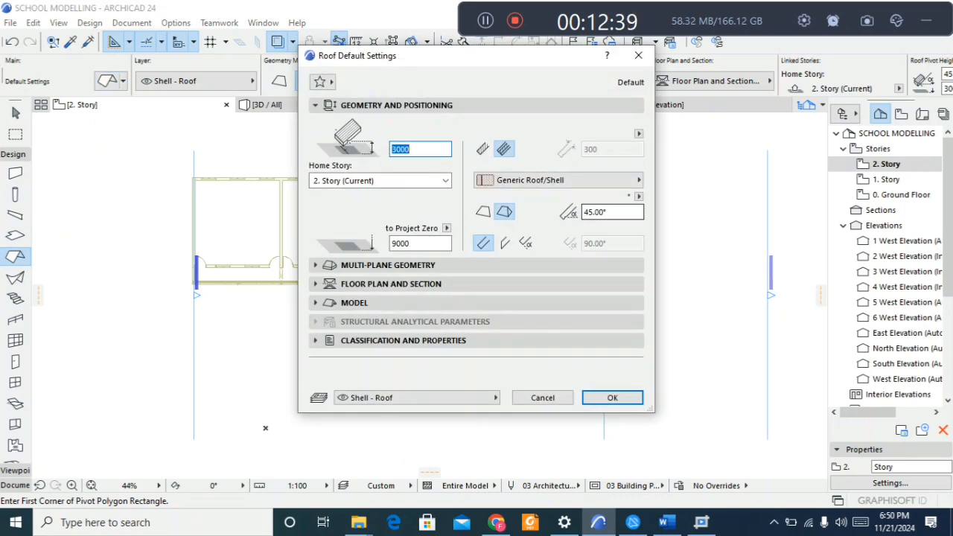
double_click(596, 213)
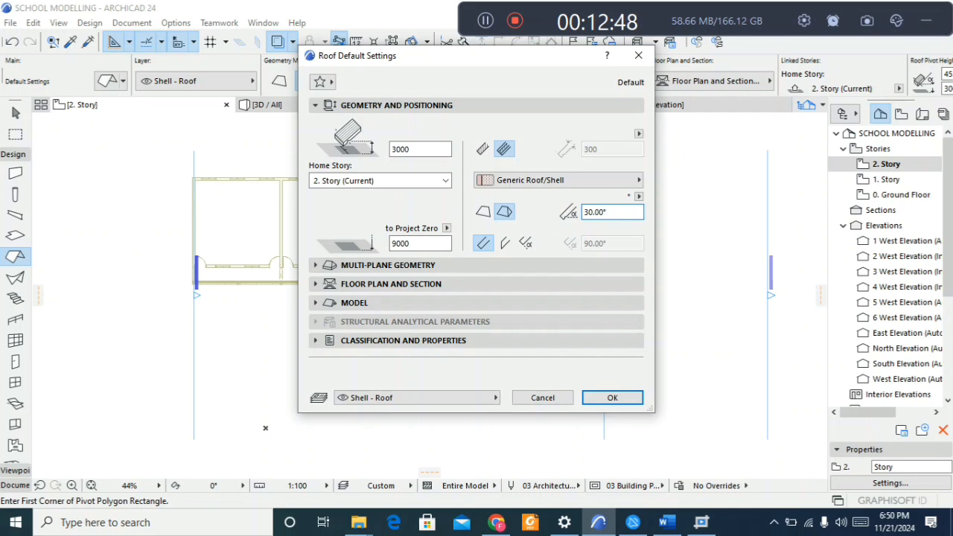
click(388, 265)
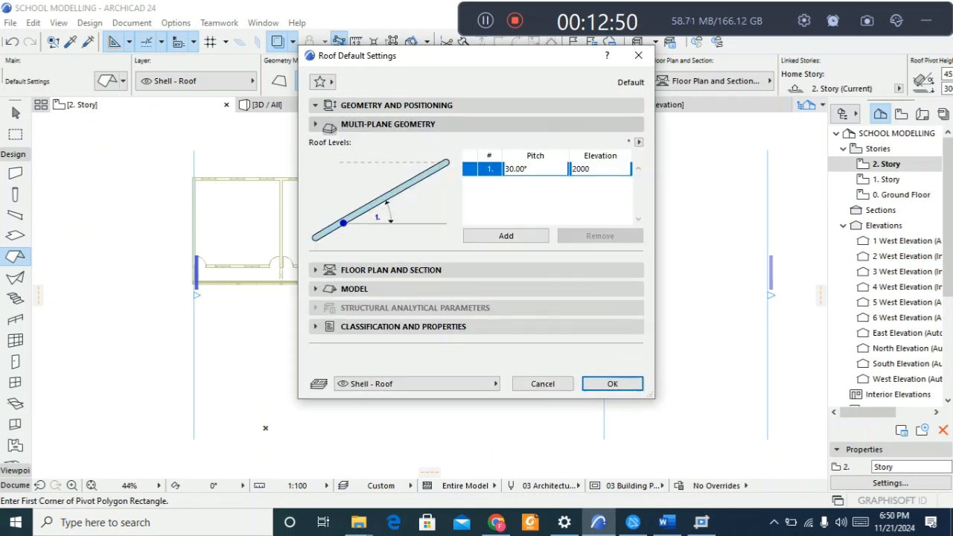
click(396, 106)
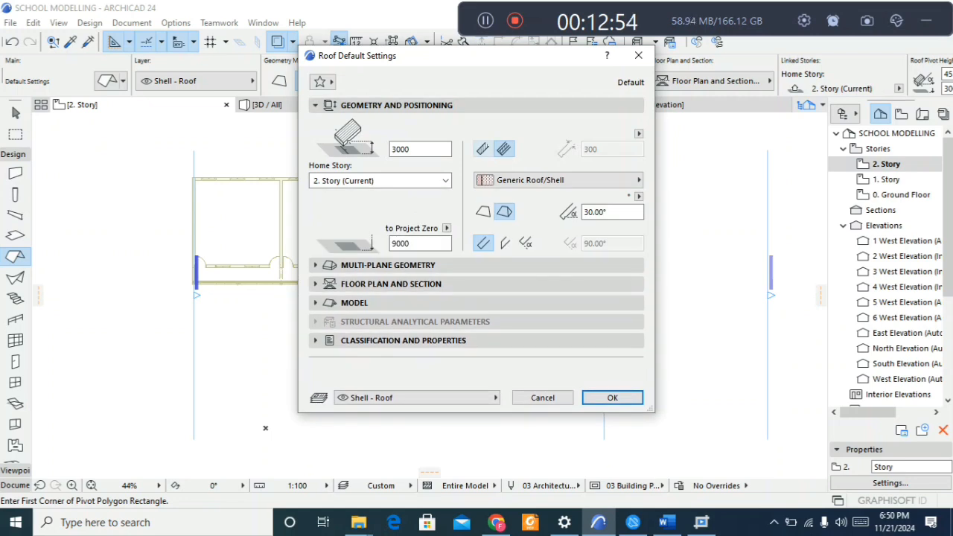
click(483, 149)
drag(602, 150, 583, 150)
text(10)
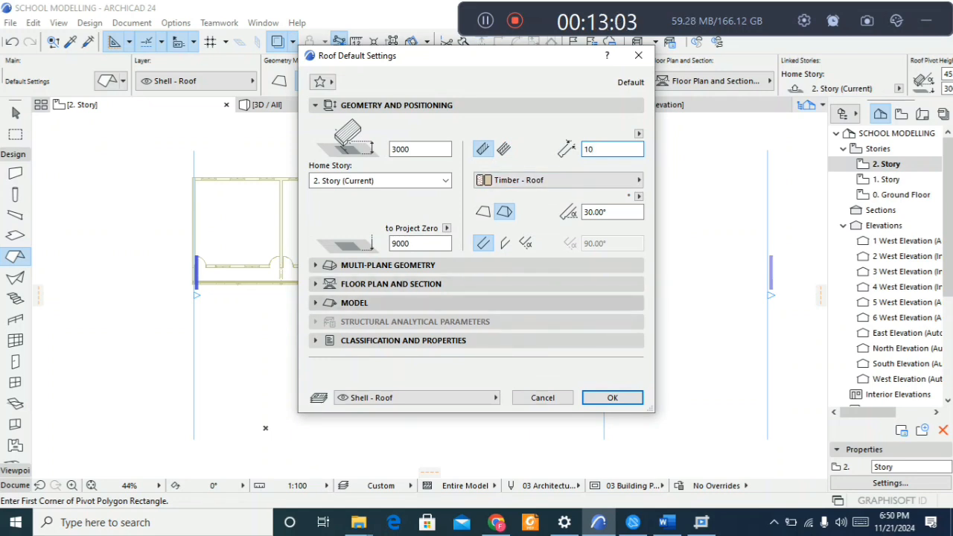
Step: Override all three default roof surfaces, link them together and assign Roof Tiles - French Red
click(355, 303)
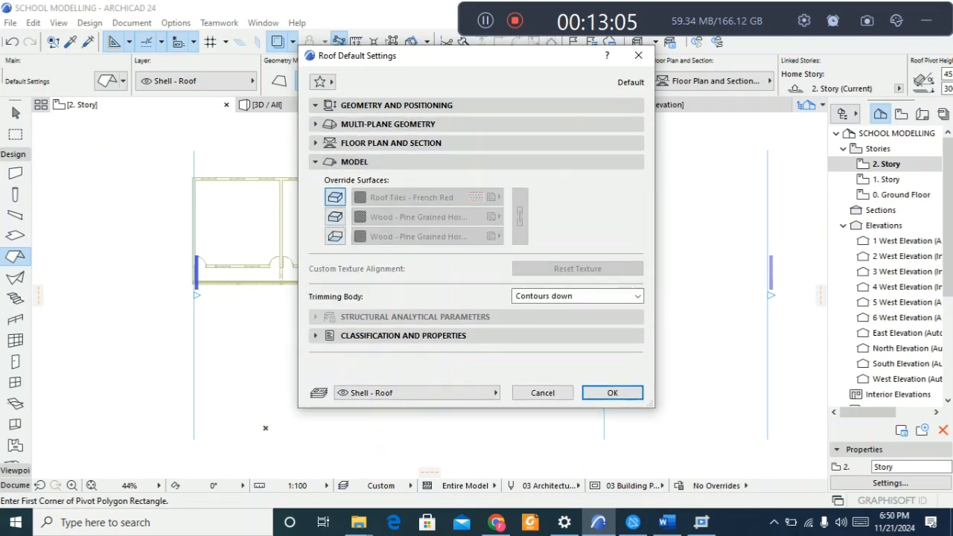
click(336, 197)
click(335, 216)
click(335, 236)
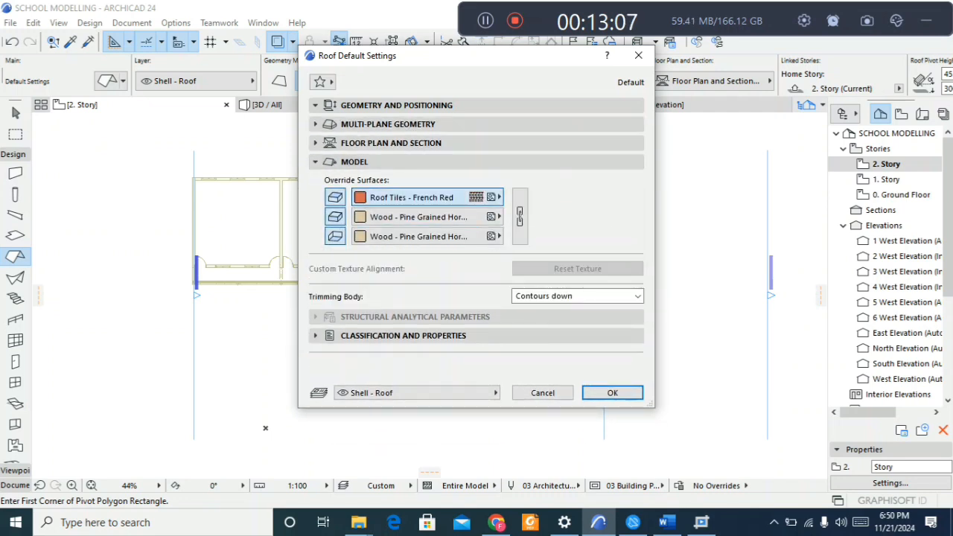
click(414, 197)
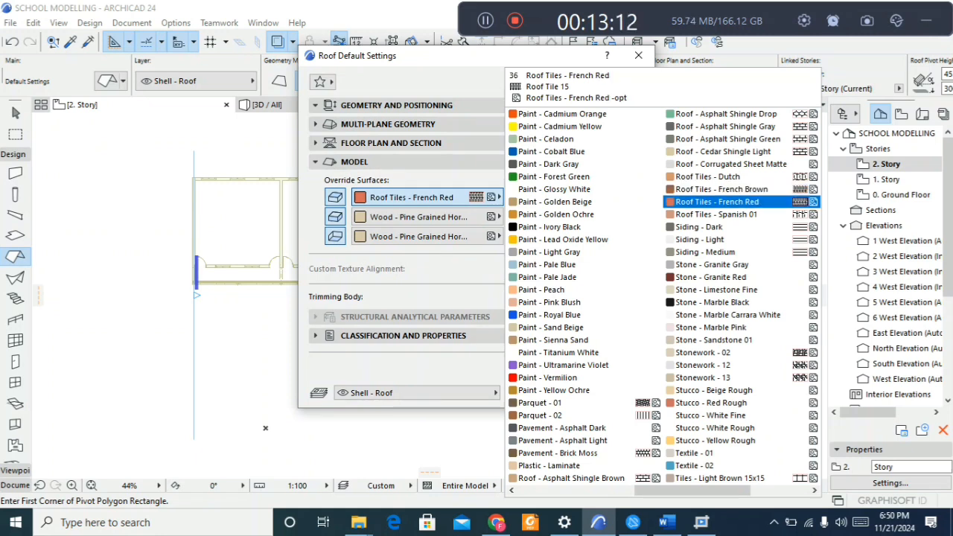
click(717, 202)
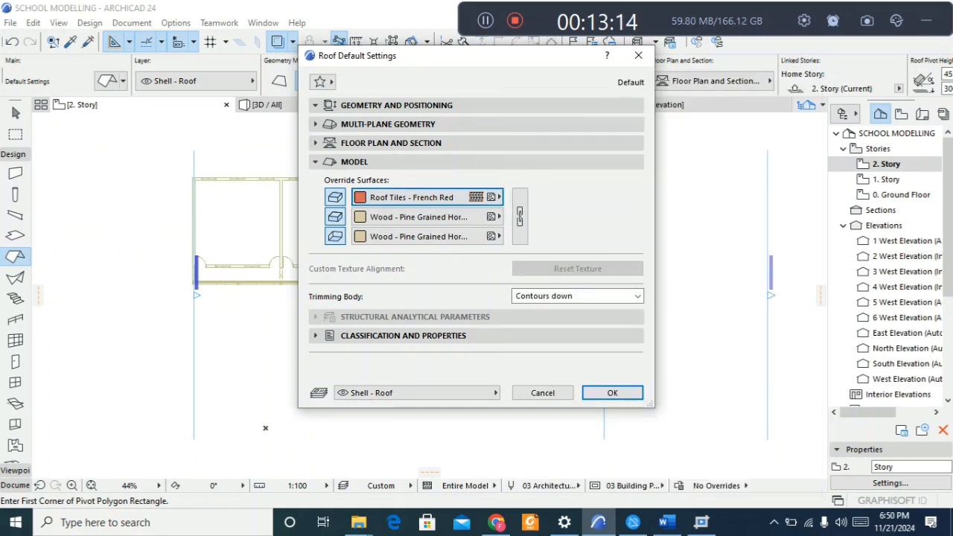
click(520, 216)
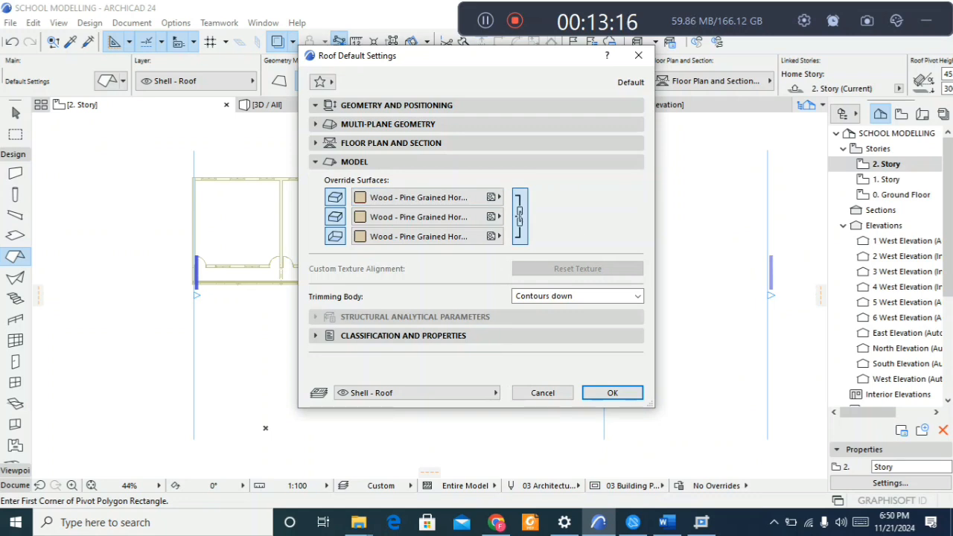
click(498, 197)
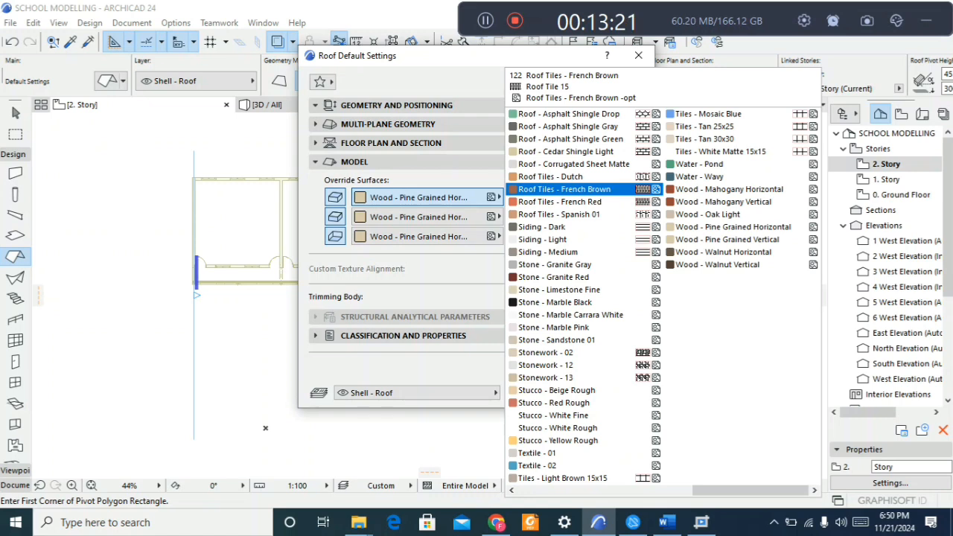
click(560, 201)
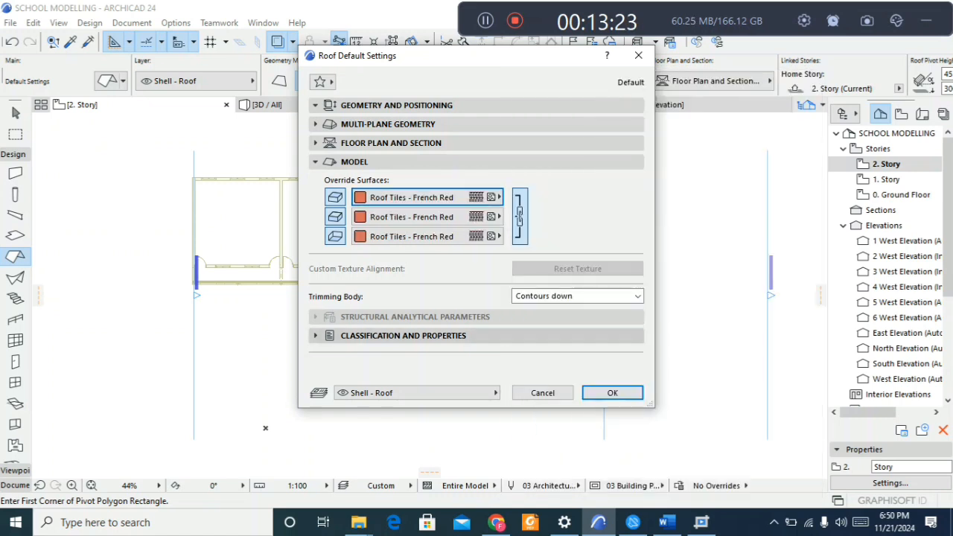
key(Return)
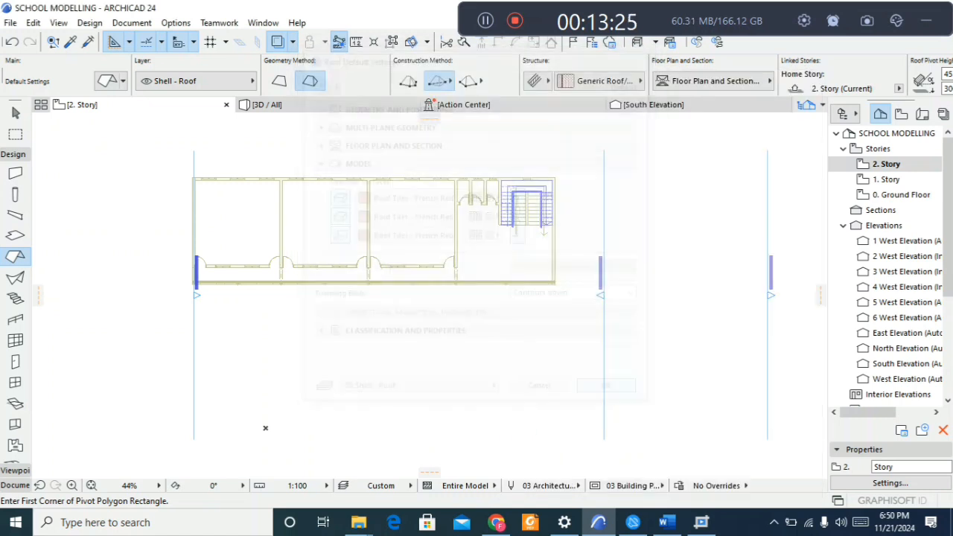
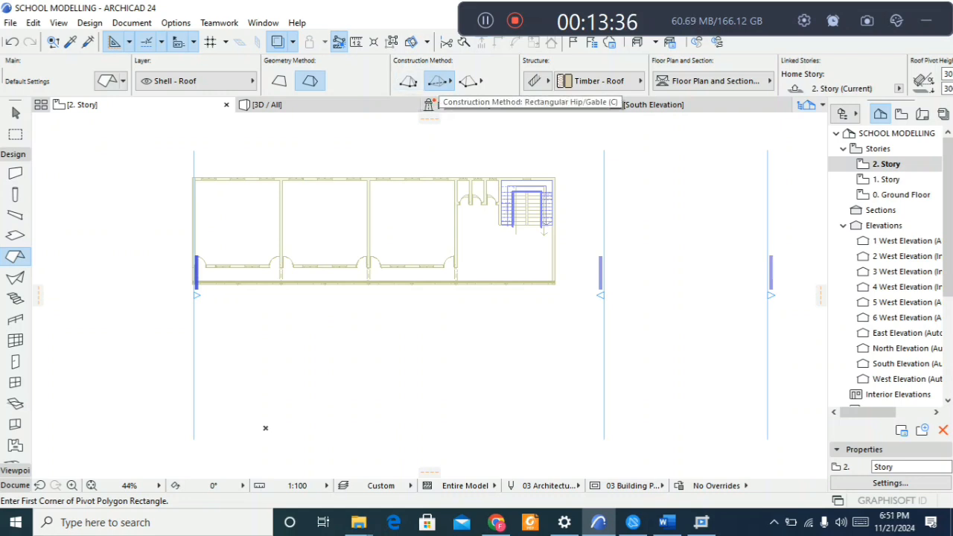
Step: Choose the Rectangular Hip/Gable construction method for the multi-plane roof
click(441, 80)
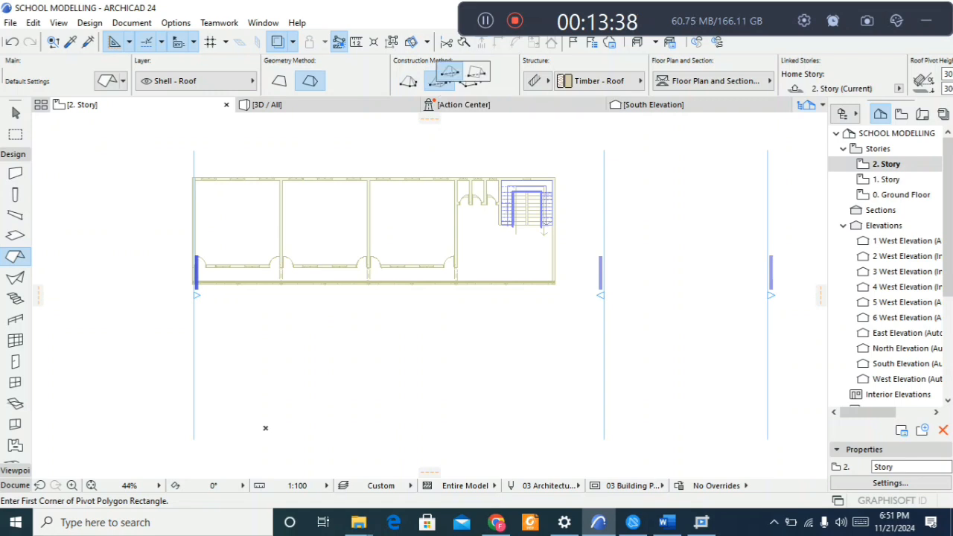
click(450, 73)
scroll(190, 177, up, 3)
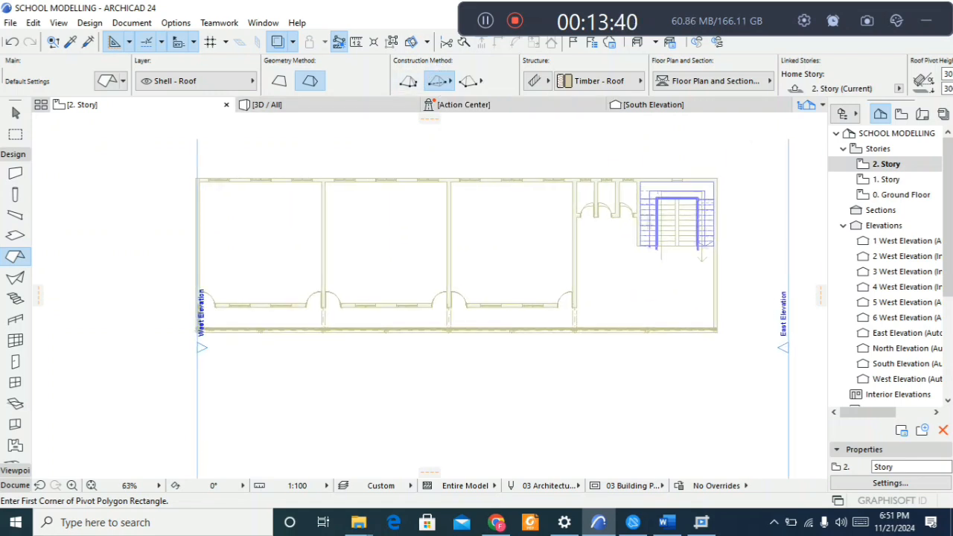
Step: Set the default roof's eaves overhang offset to 450 mm in its multi-plane geometry
click(108, 80)
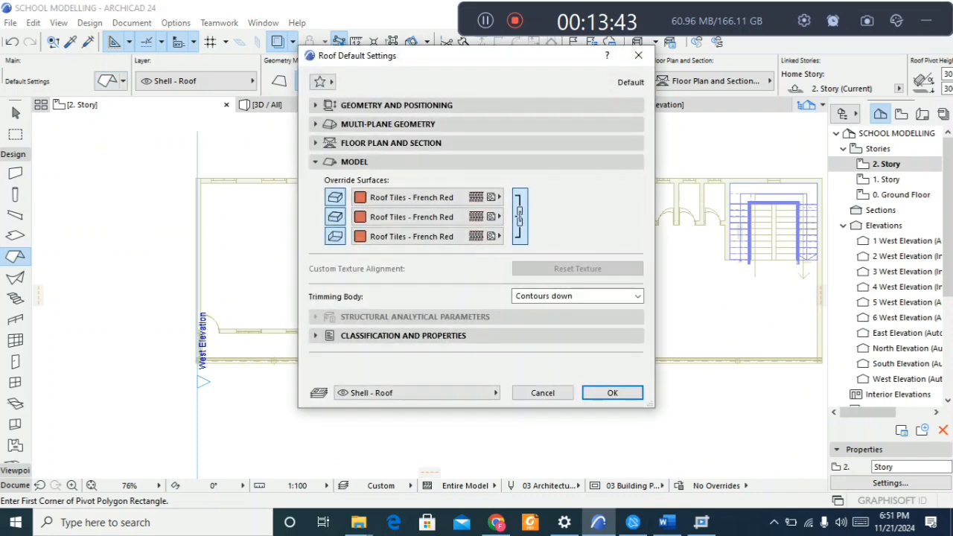
click(355, 162)
click(354, 161)
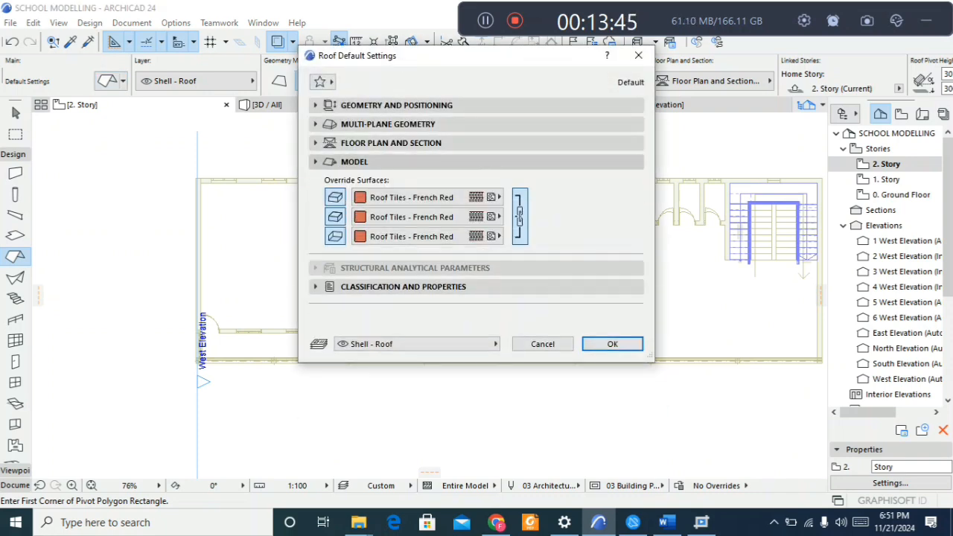
click(391, 143)
click(388, 125)
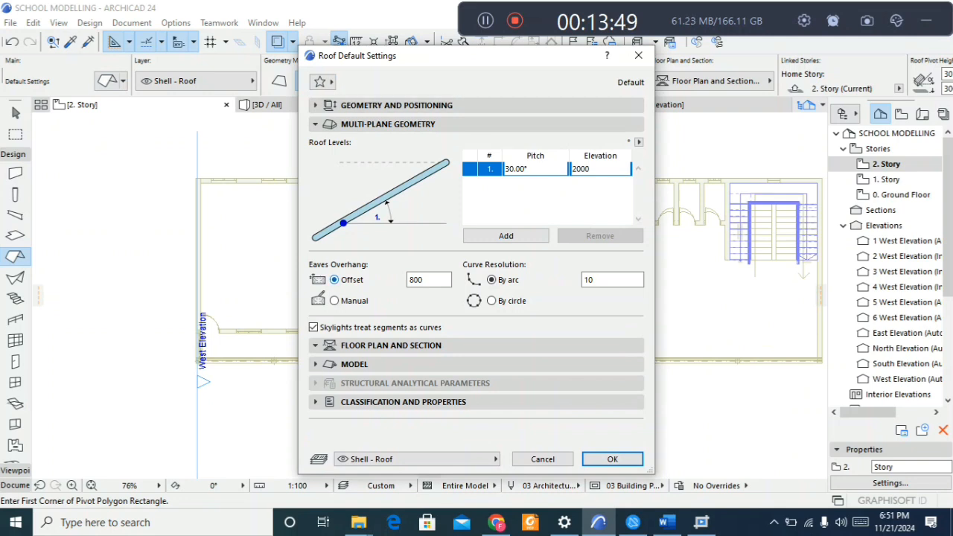
drag(414, 279, 423, 280)
text(450)
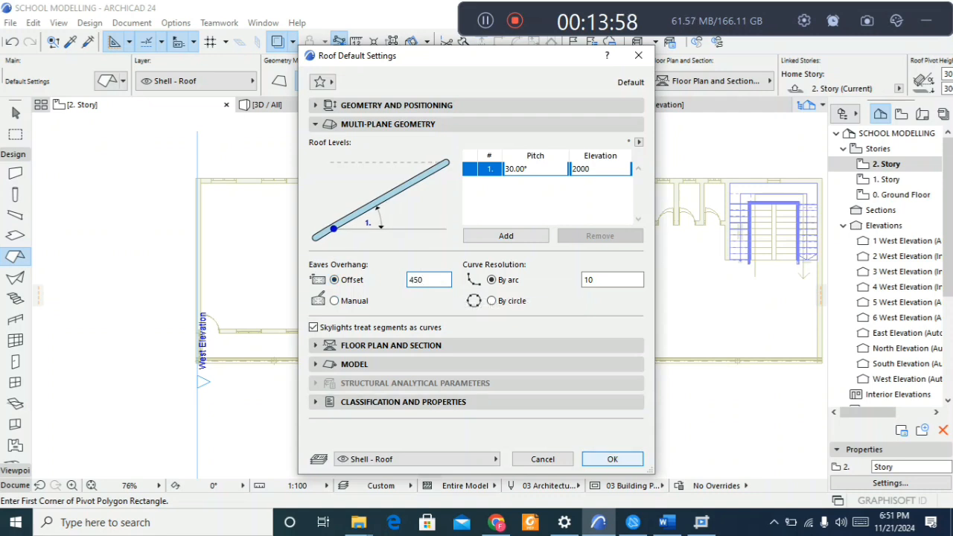
key(Return)
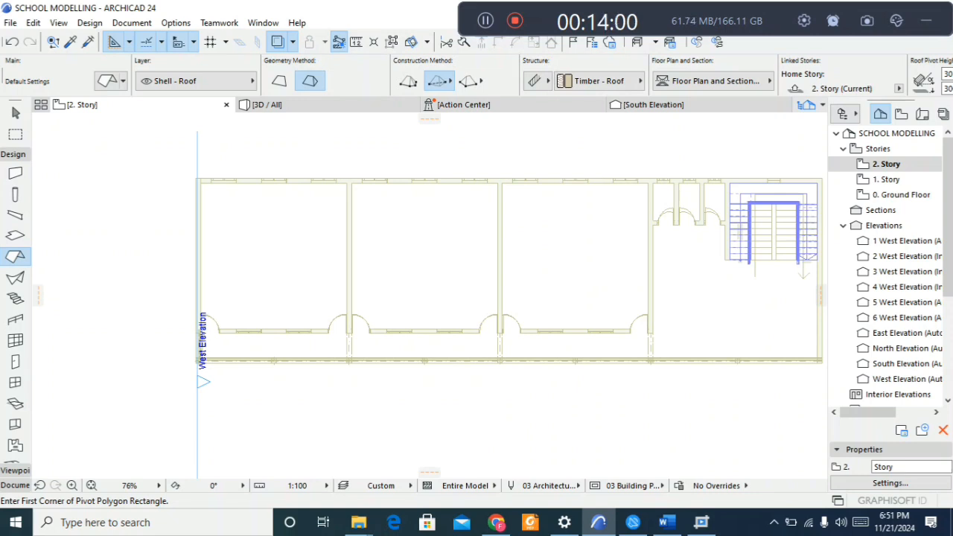
Step: Draw the rectangular hip roof over the building's outer wall outline on 2. Story, about 30000 × 8875 mm
click(195, 179)
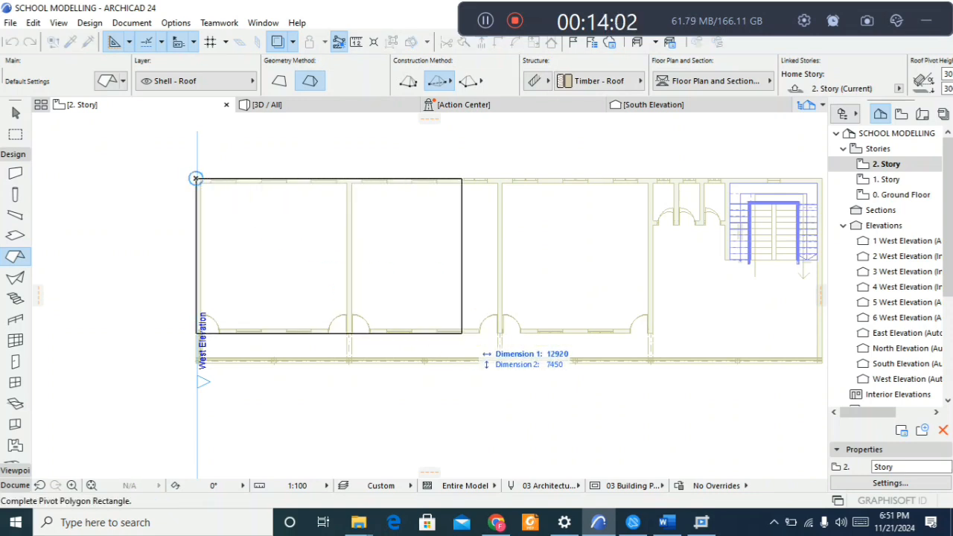
scroll(809, 378, down, 2)
scroll(737, 361, up, 3)
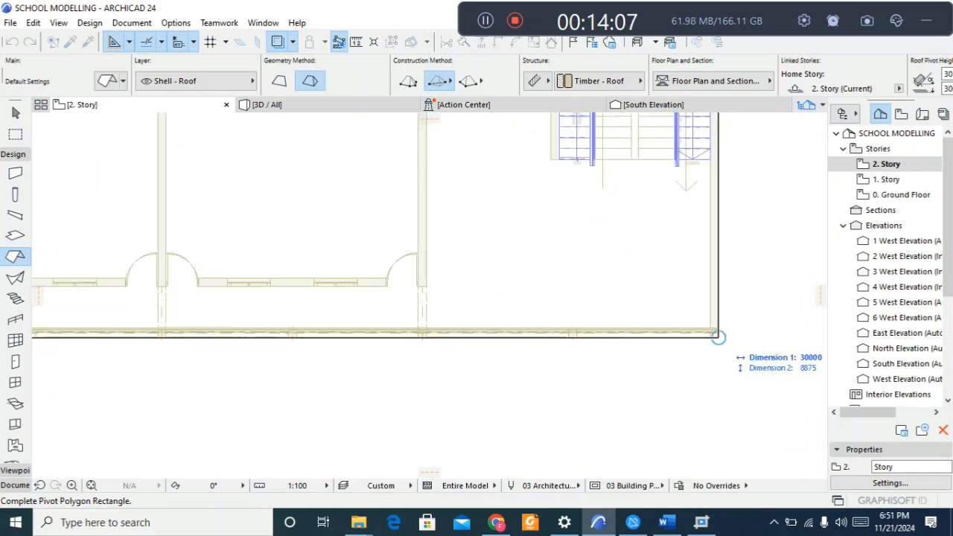
click(721, 333)
scroll(487, 349, down, 3)
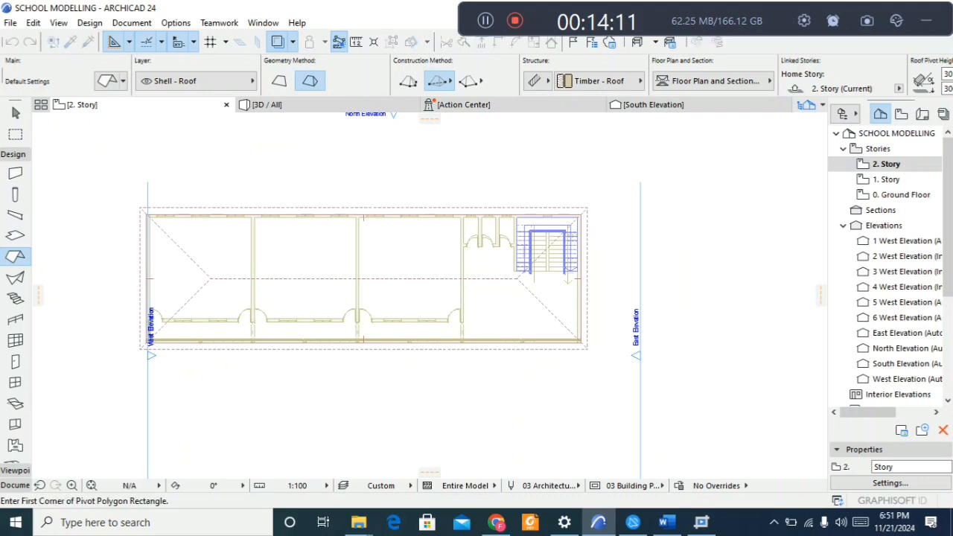
Step: In the 3D view, open the new roof's settings and change its structure to the composite Generic Roof/Shell
key(F3)
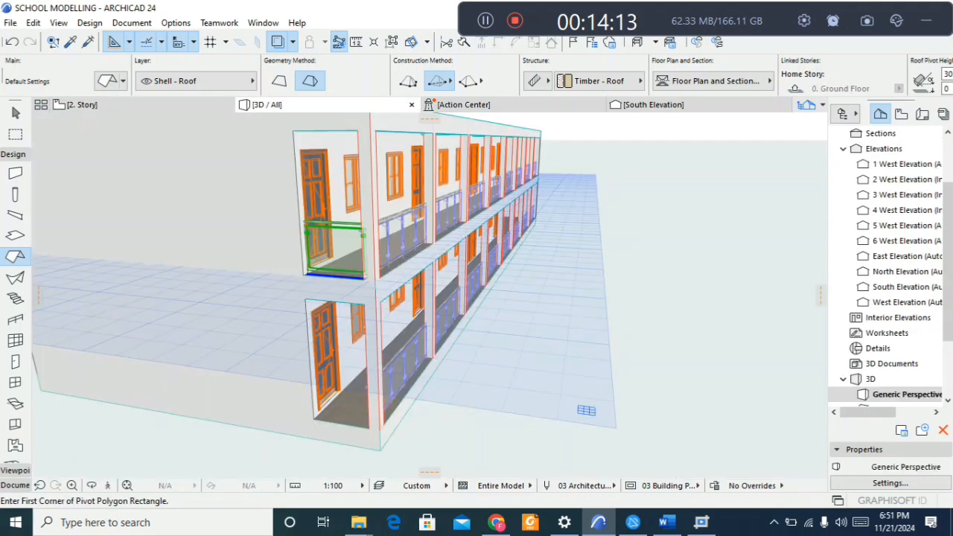
scroll(307, 381, down, 3)
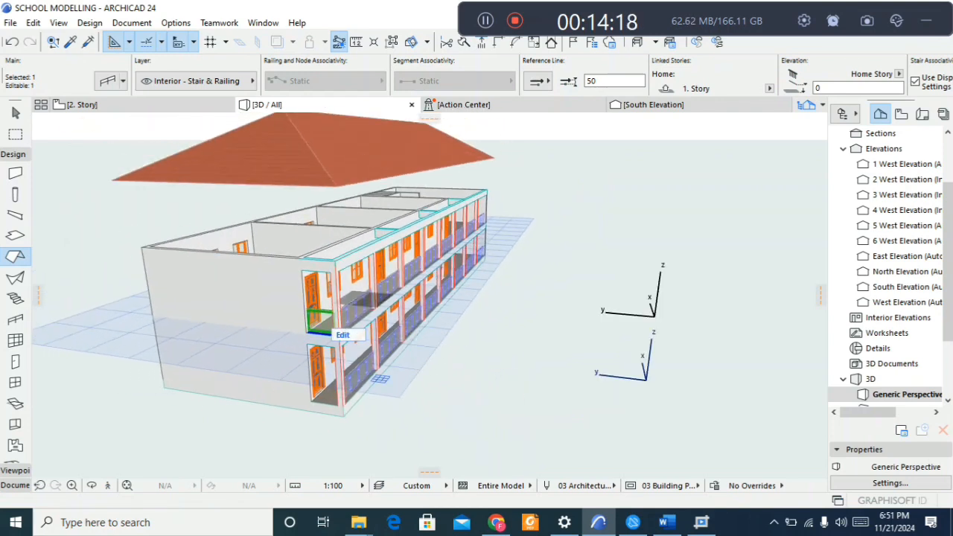
key(Escape)
scroll(334, 183, up, 3)
key(Escape)
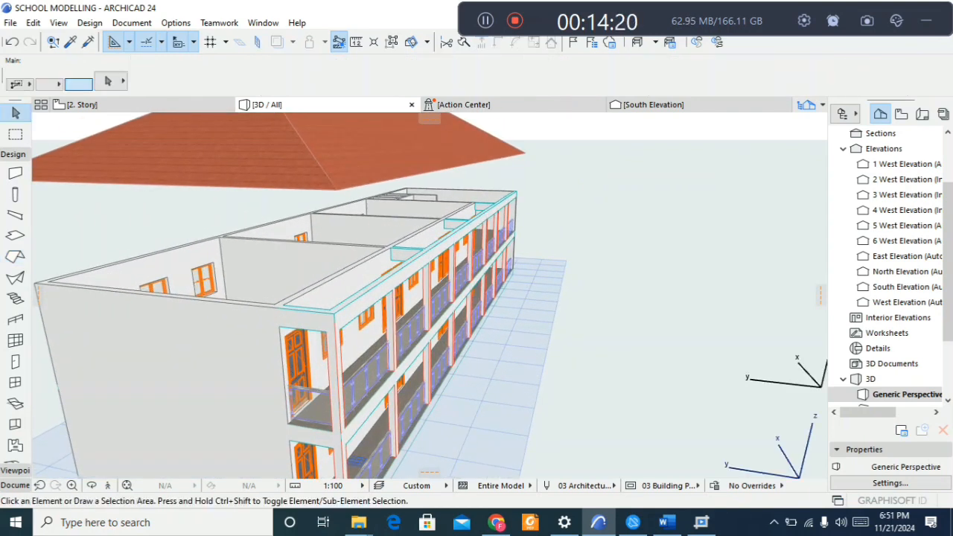
click(305, 157)
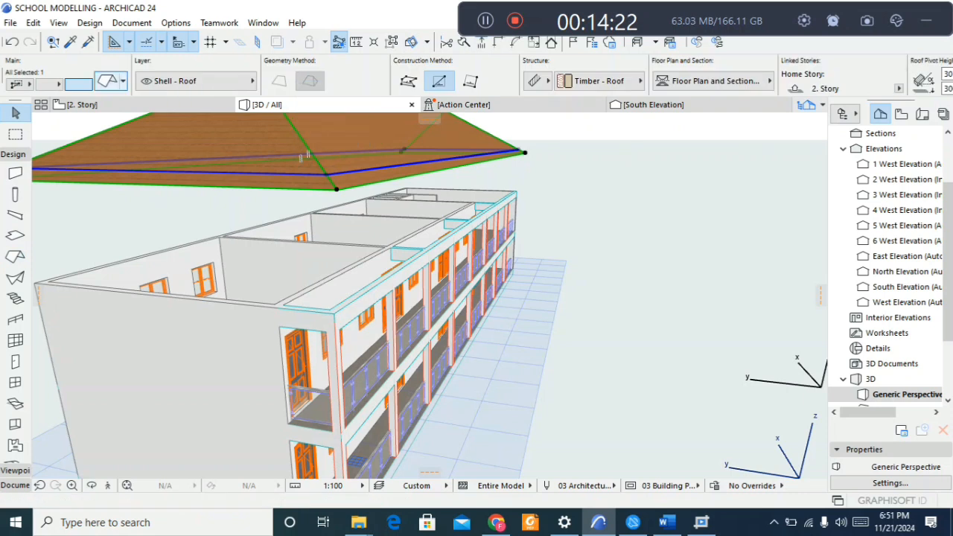
double_click(303, 156)
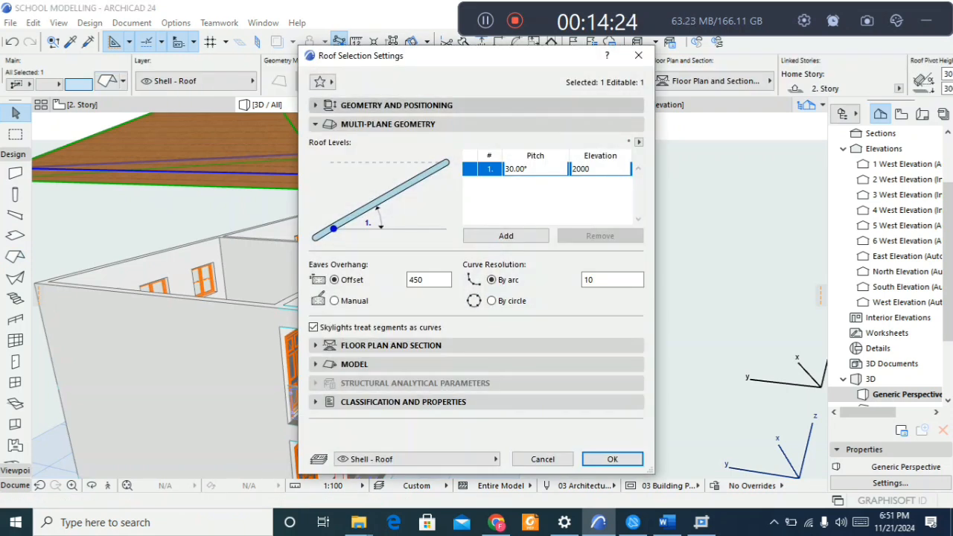
click(430, 105)
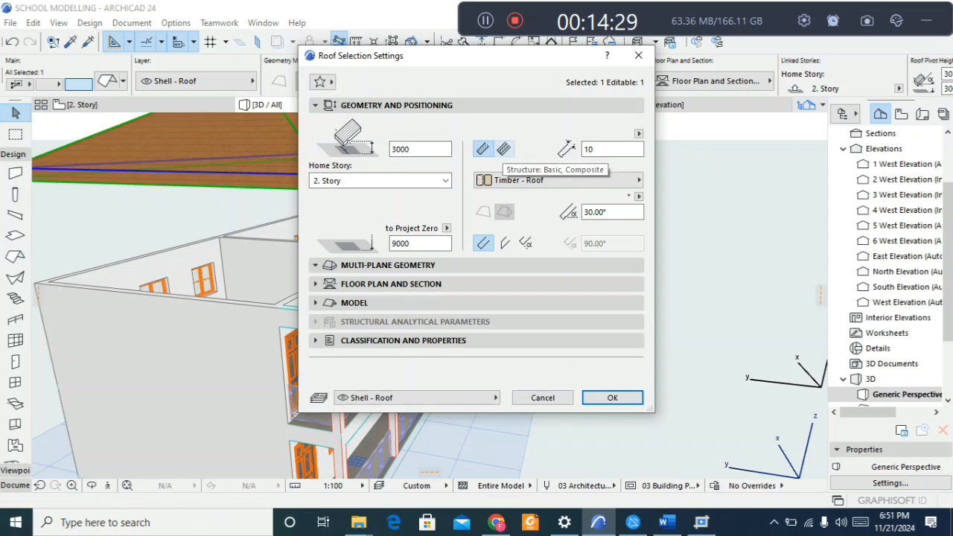
click(504, 149)
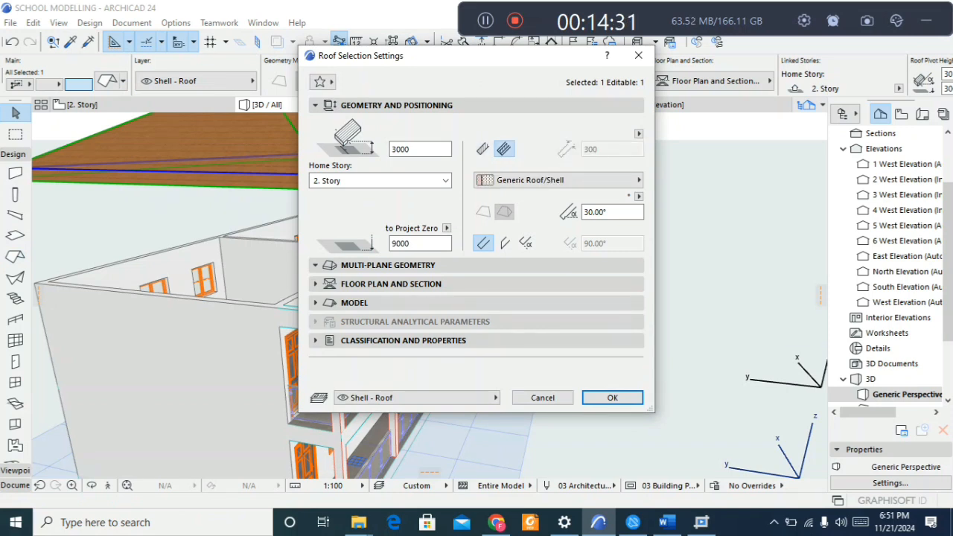
click(483, 149)
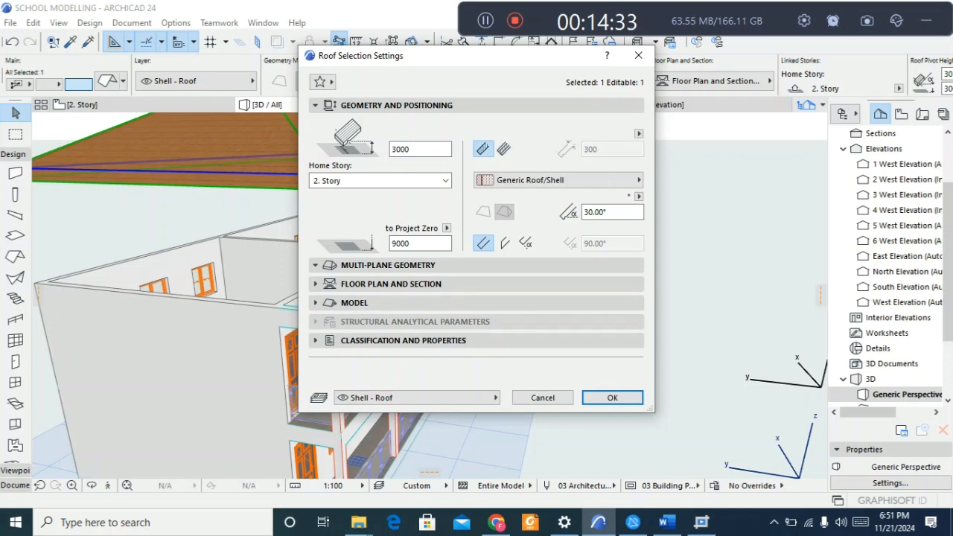
click(504, 149)
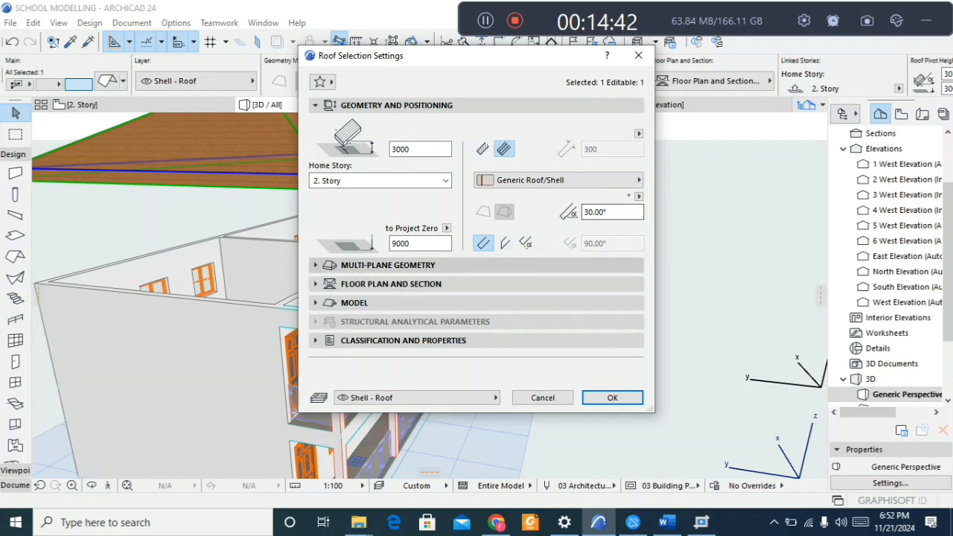
Step: Set the roof's elevation to Project Zero to 0 and apply the roof settings
click(388, 265)
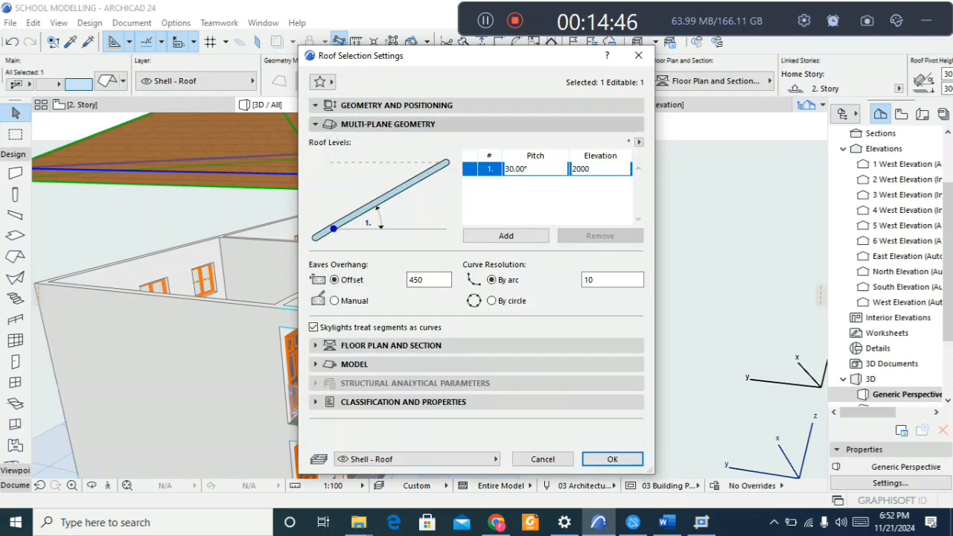
click(388, 125)
click(396, 106)
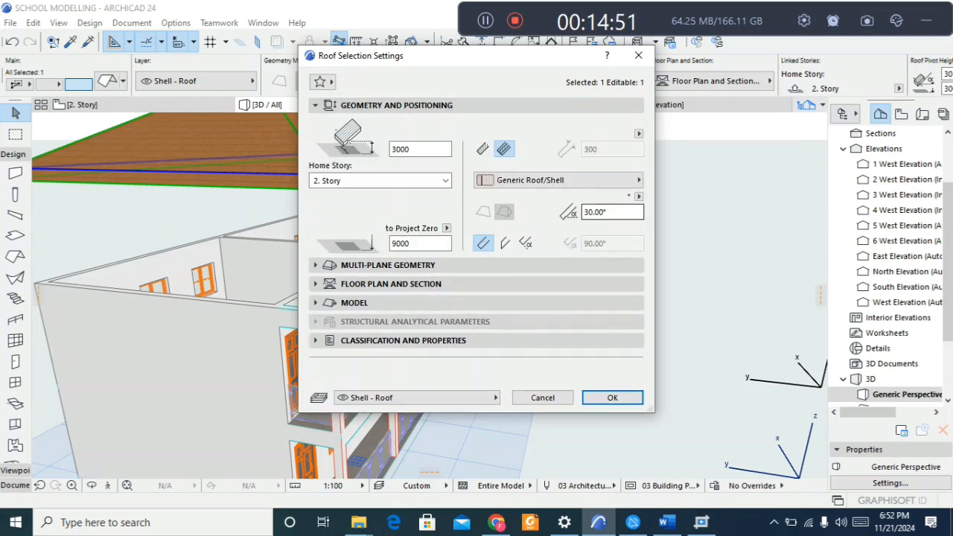
click(354, 302)
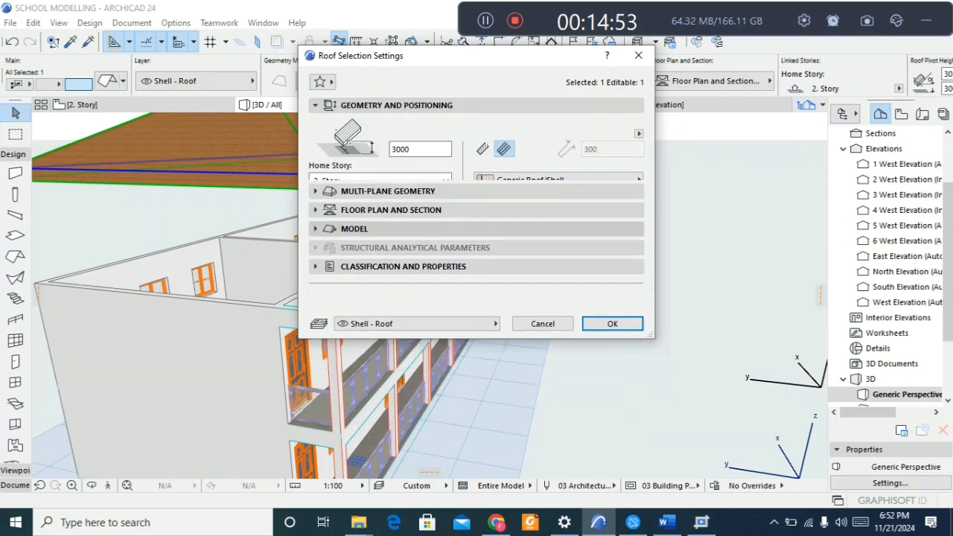
click(396, 106)
double_click(411, 244)
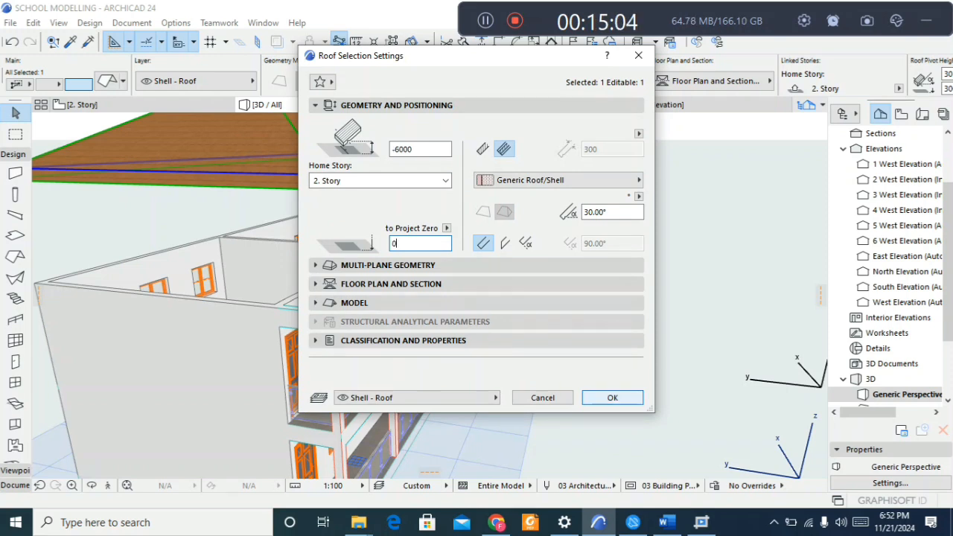
click(612, 397)
Step: Set the selected roof's pivot height relative to its home story, 2. Story, to 0
scroll(406, 324, down, 5)
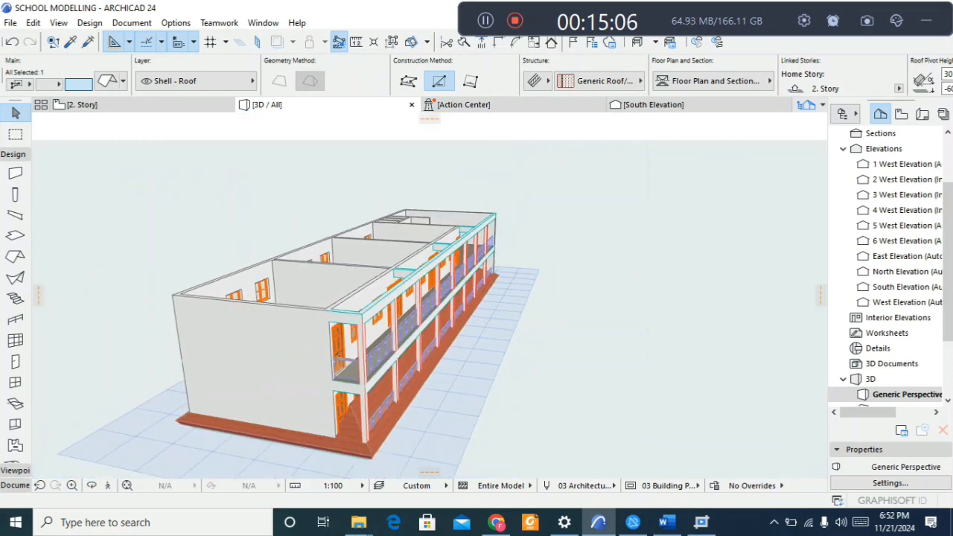
scroll(440, 450, up, 3)
scroll(371, 446, up, 2)
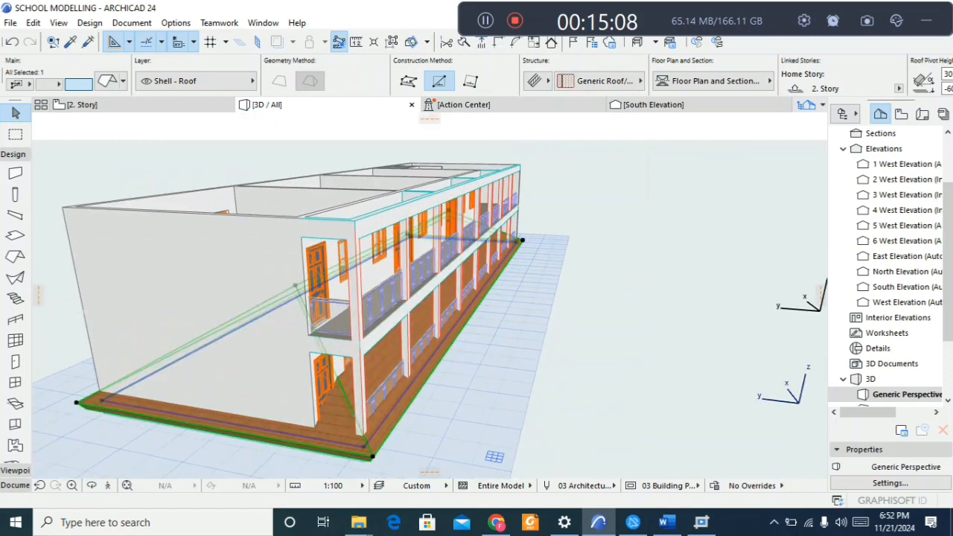
scroll(602, 81, down, 4)
double_click(653, 89)
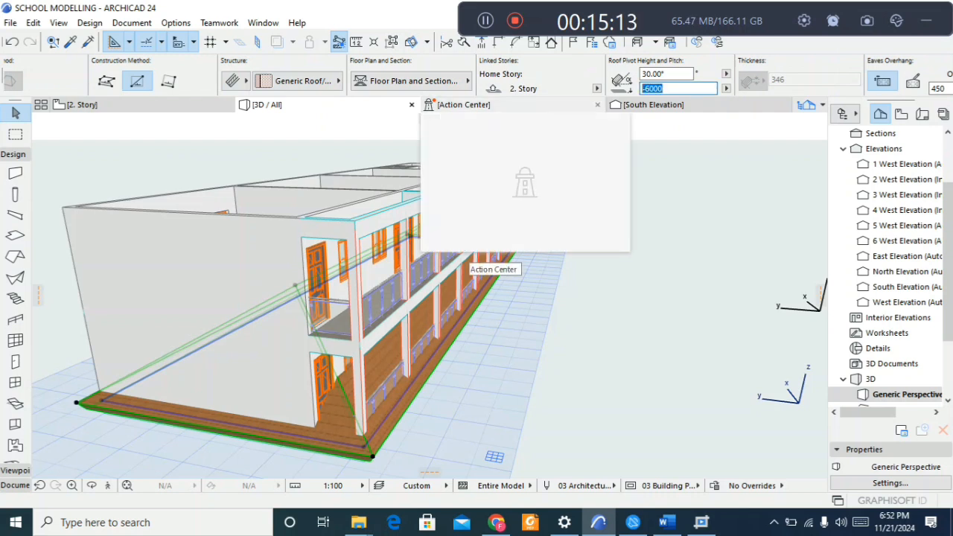
text(0)
key(Return)
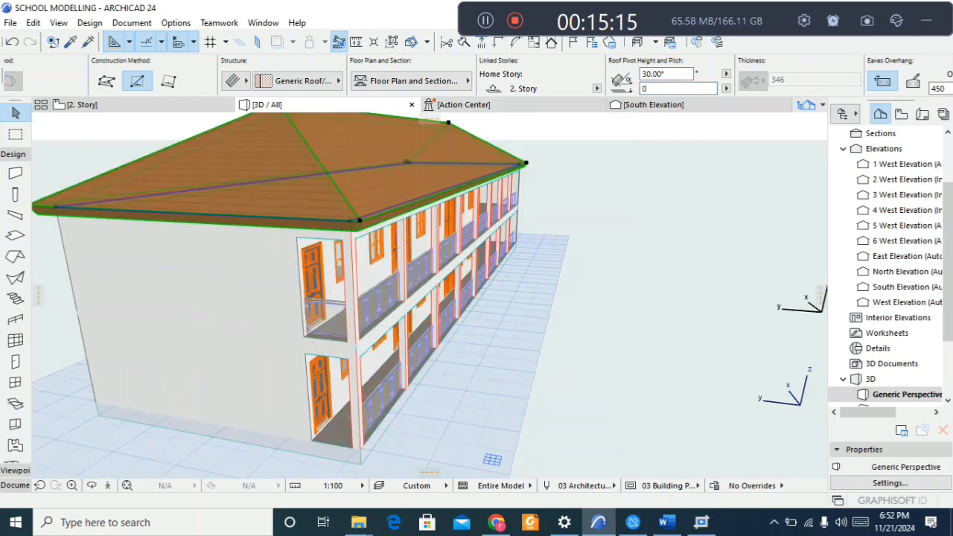
Step: Orbit around the school in 3D and examine the roof's seating on the walls and the corridor facade
scroll(396, 263, up, 2)
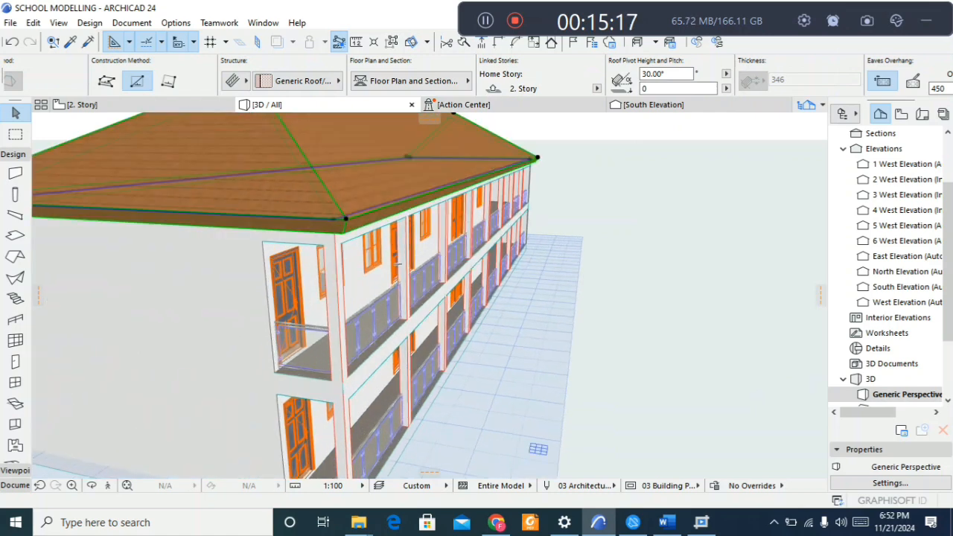
shift+middle_drag(398, 263, 320, 250)
scroll(320, 249, down, 3)
scroll(439, 271, up, 2)
shift+middle_drag(439, 271, 480, 260)
shift+drag(480, 261, 406, 277)
shift+middle_drag(406, 277, 369, 280)
scroll(402, 268, down, 5)
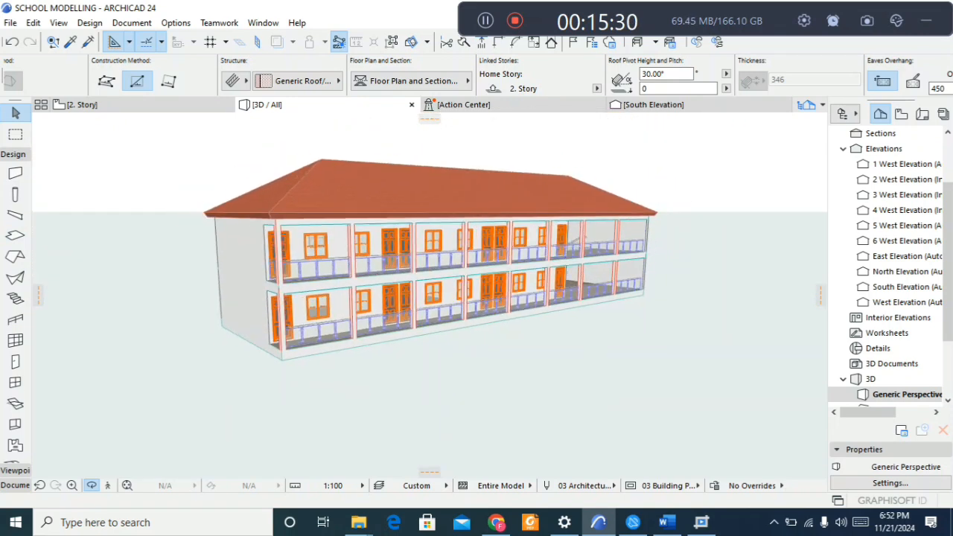
scroll(402, 268, up, 3)
scroll(417, 268, up, 4)
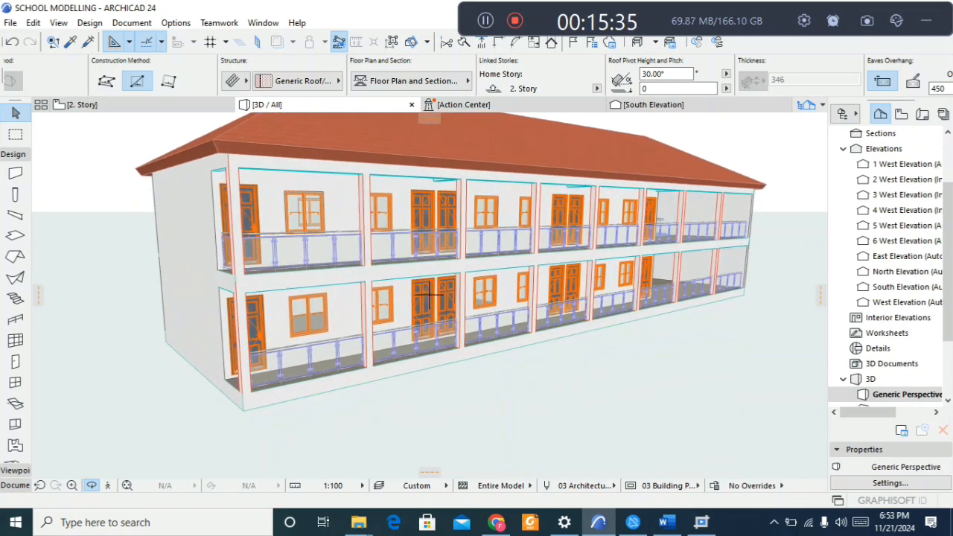
scroll(430, 296, down, 5)
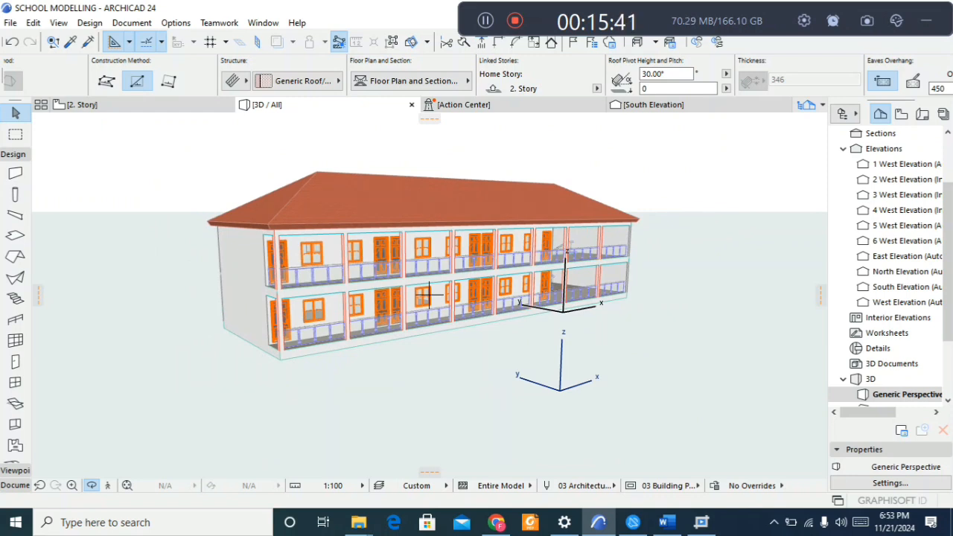
Step: Return to the 2. Story floor plan and activate the Slab tool
key(F2)
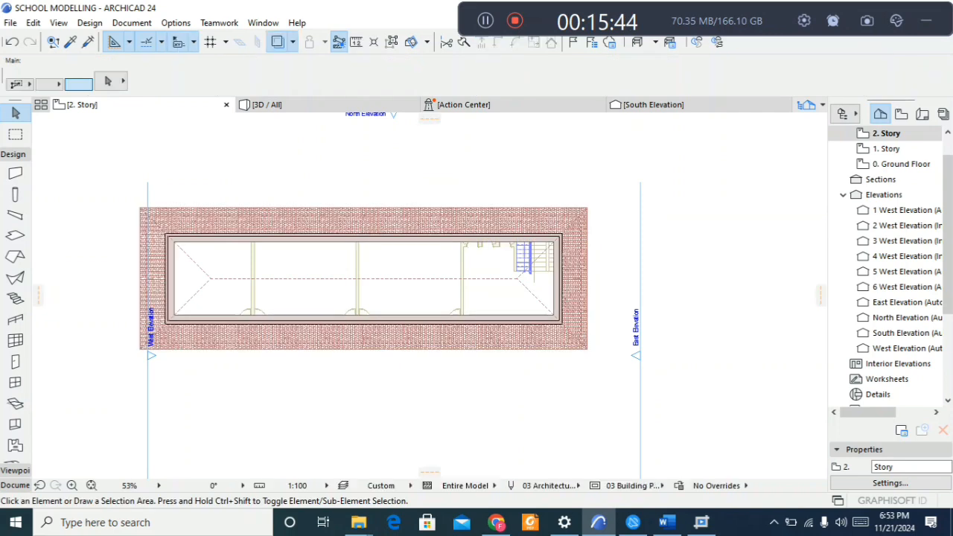
scroll(247, 360, down, 4)
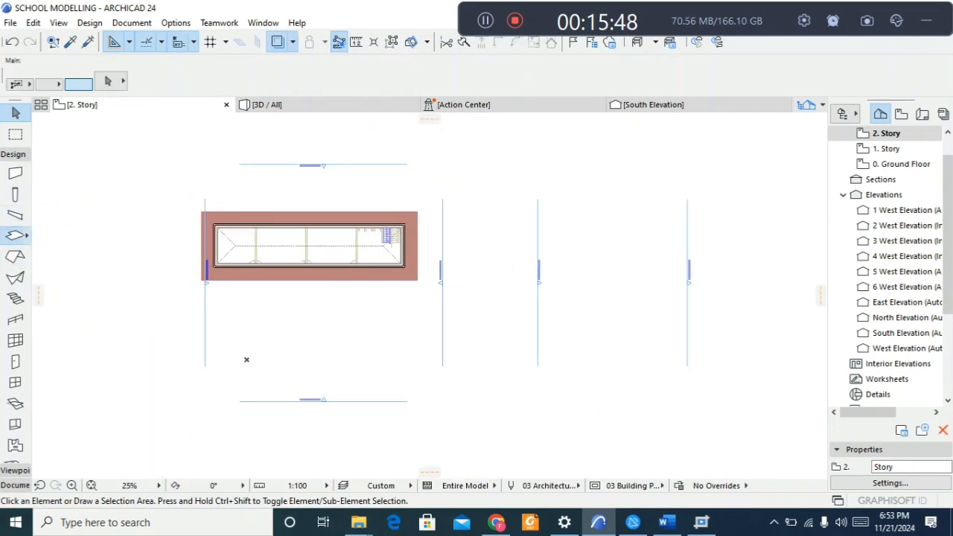
click(15, 235)
scroll(246, 359, up, 5)
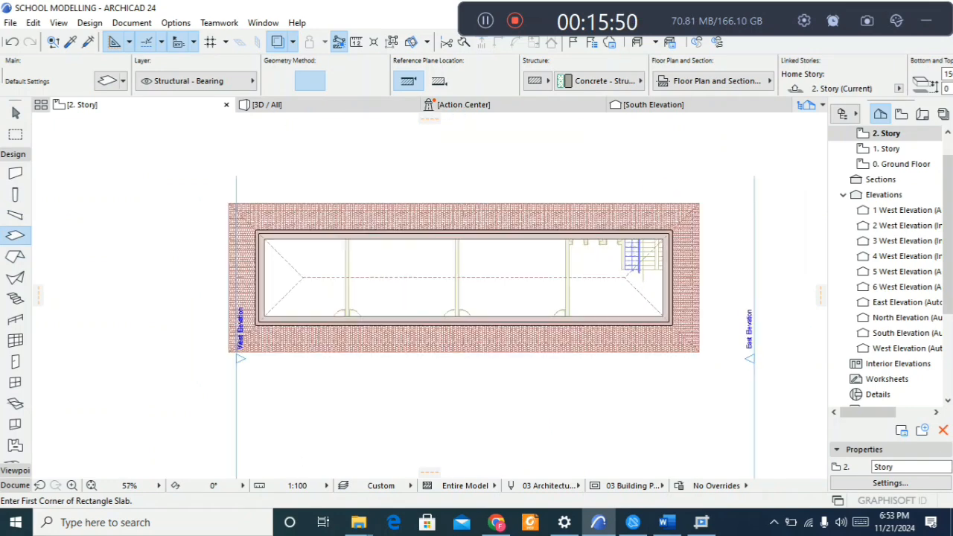
scroll(237, 215, down, 3)
scroll(237, 216, up, 2)
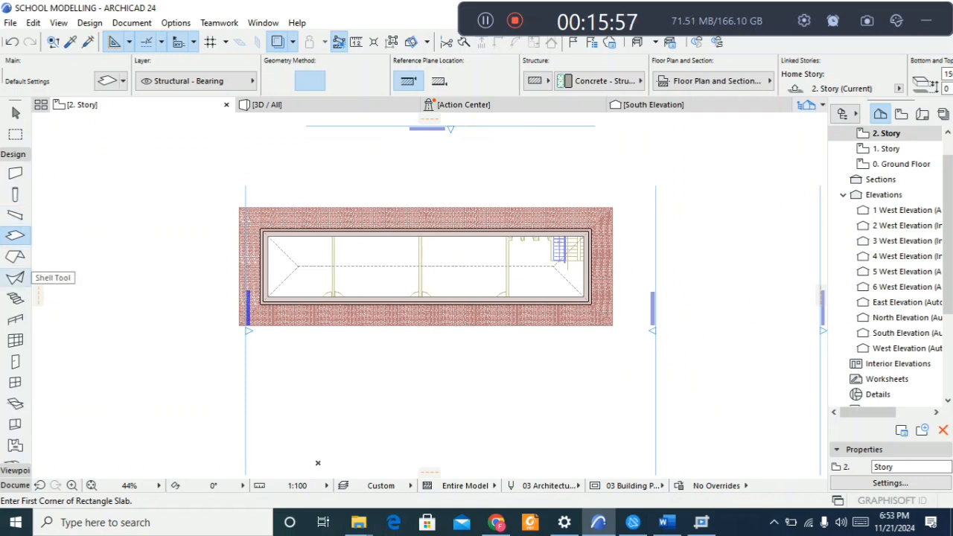
scroll(18, 298, down, 4)
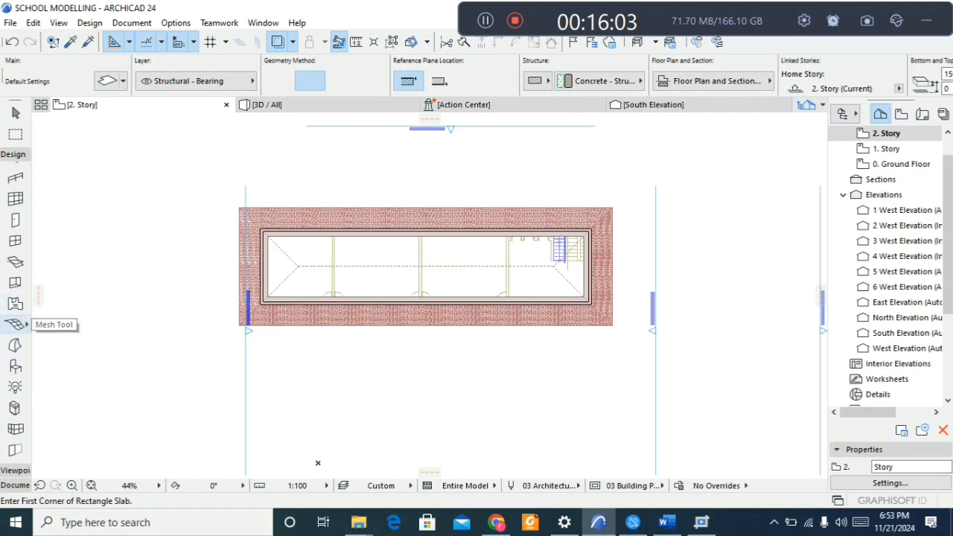
click(17, 324)
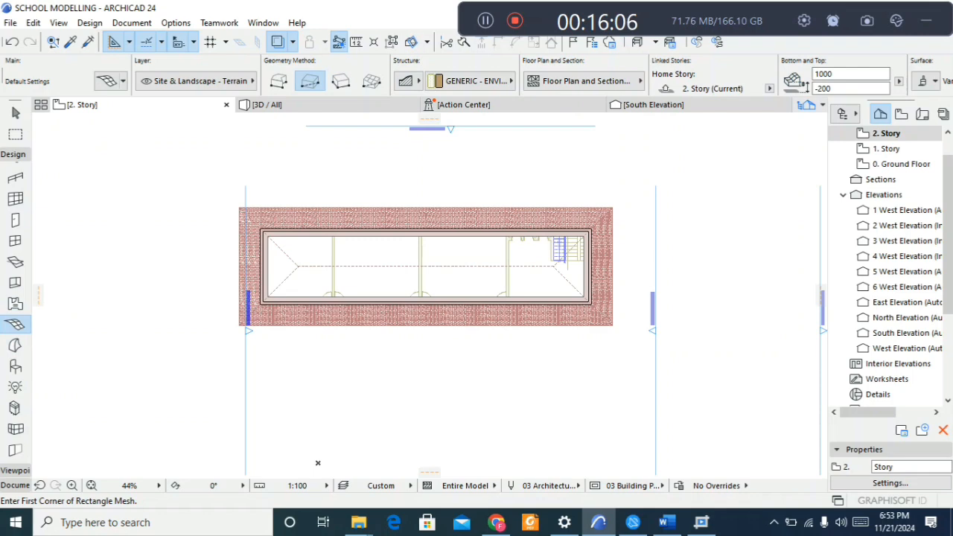
scroll(190, 312, up, 4)
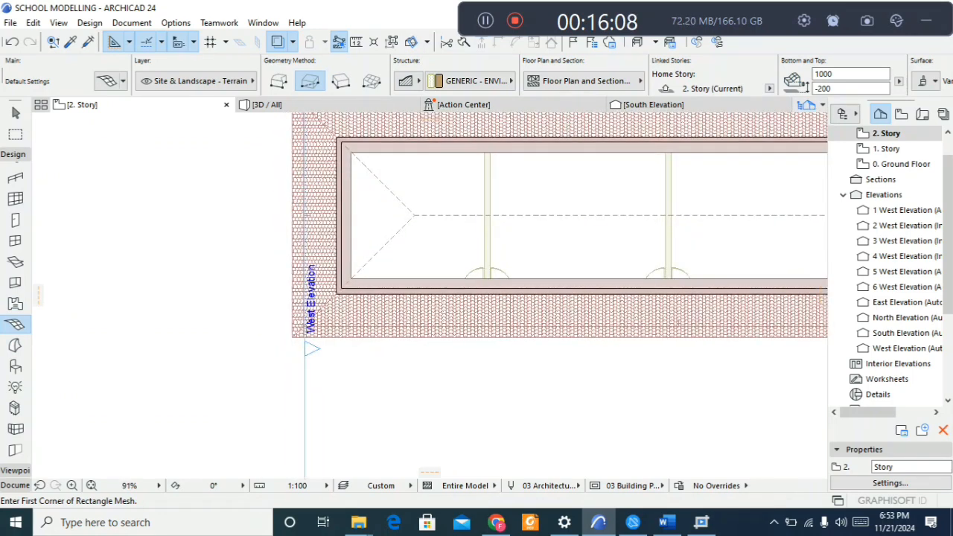
scroll(124, 301, down, 2)
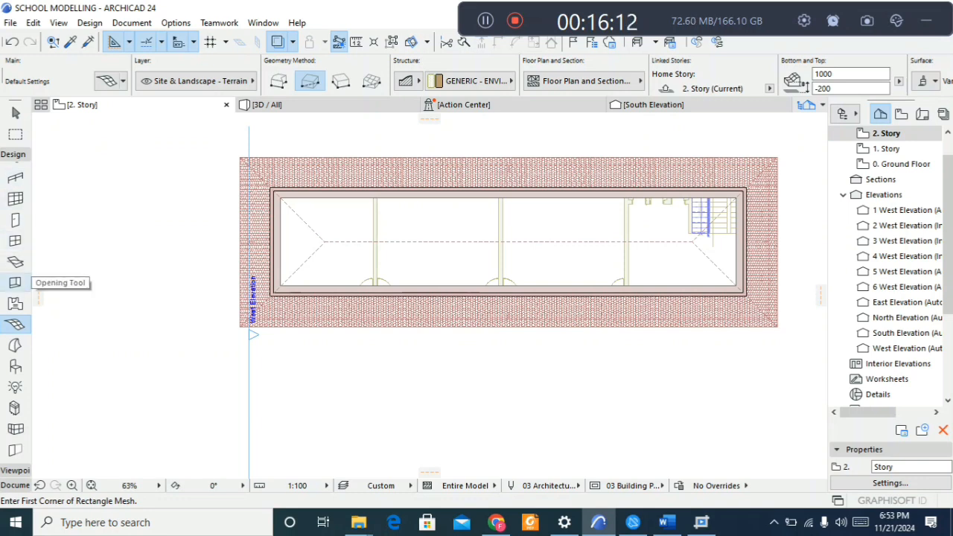
scroll(15, 302, up, 3)
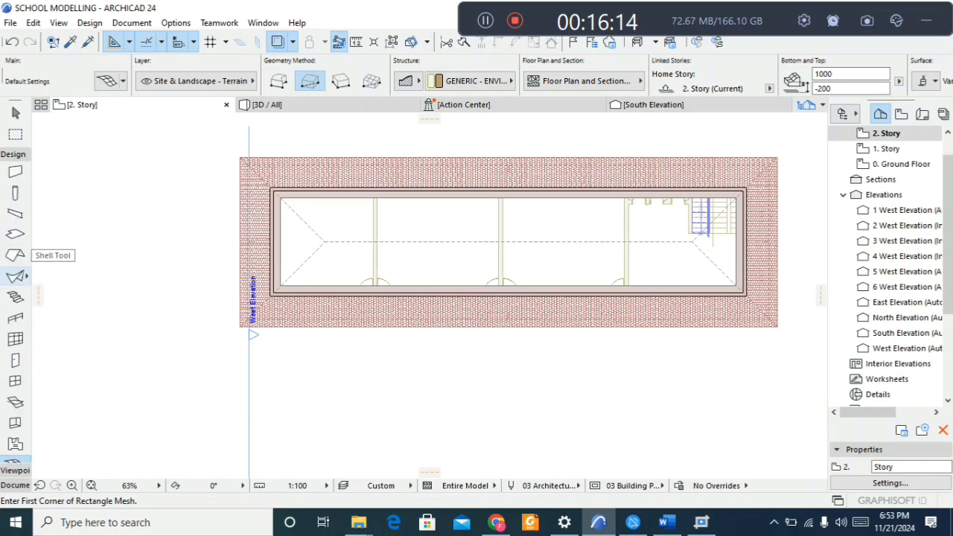
Step: Draw a rectangular slab about 37.0 m by 13.8 m around the roof on the 2. Story plan and view it in 3D
click(15, 234)
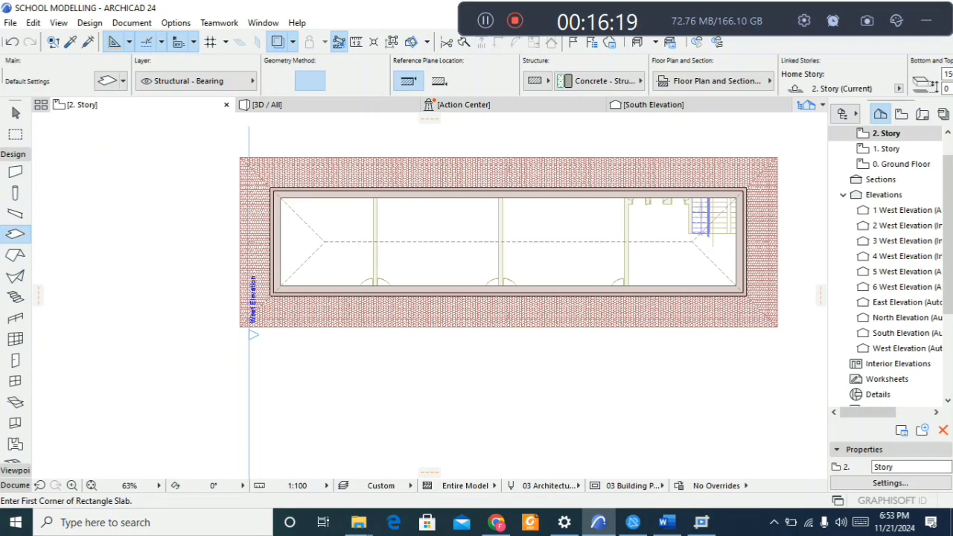
scroll(208, 196, down, 2)
click(188, 141)
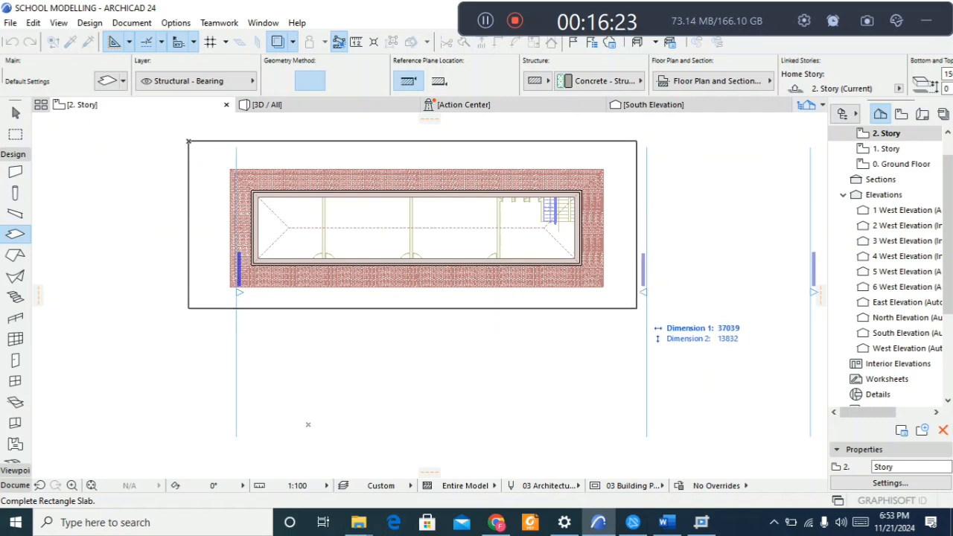
click(634, 306)
key(F3)
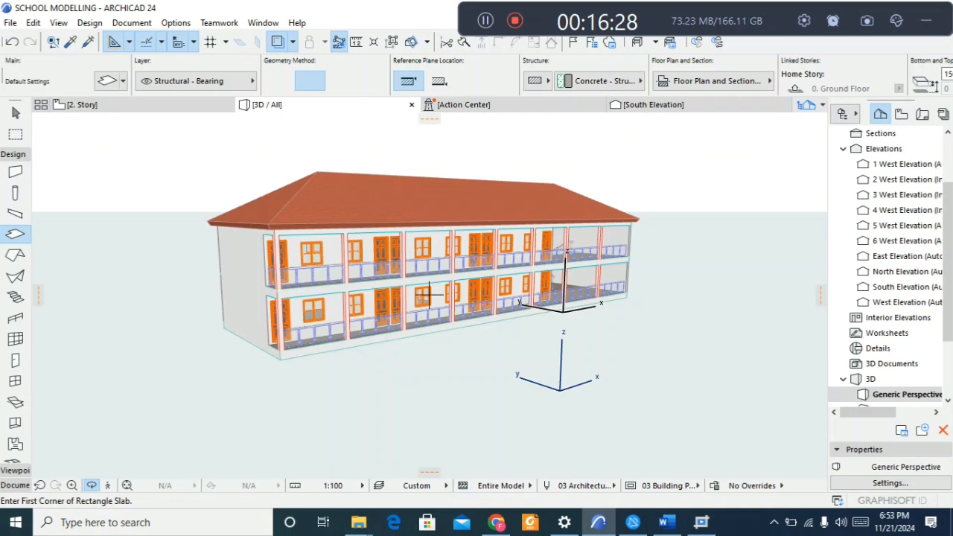
scroll(220, 270, up, 1)
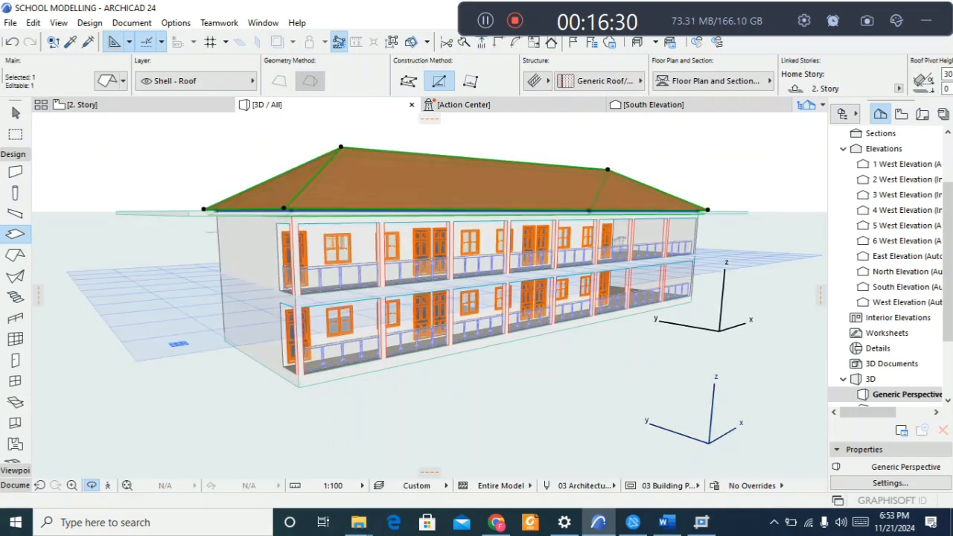
Step: Select the slab at roof level in the 3D view and delete it
key(Escape)
key(Escape)
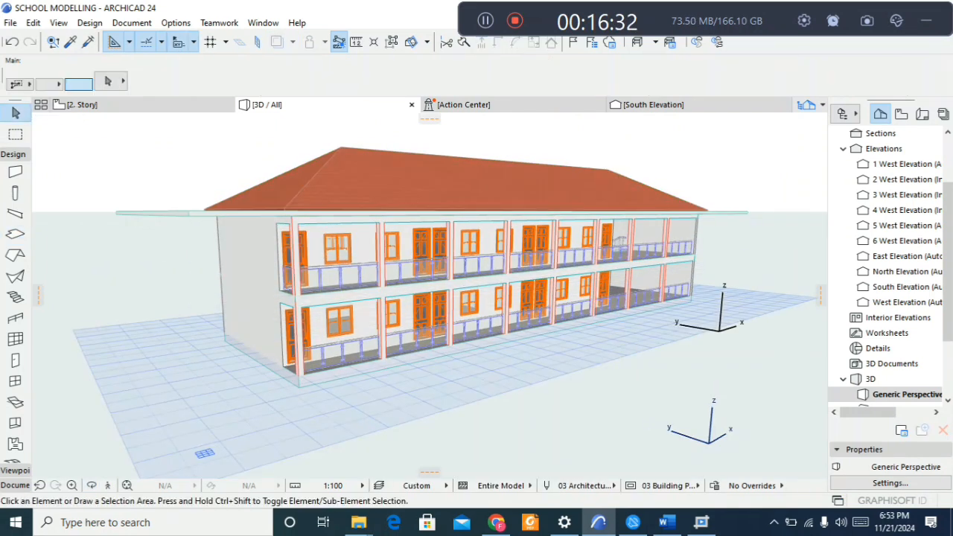
click(422, 213)
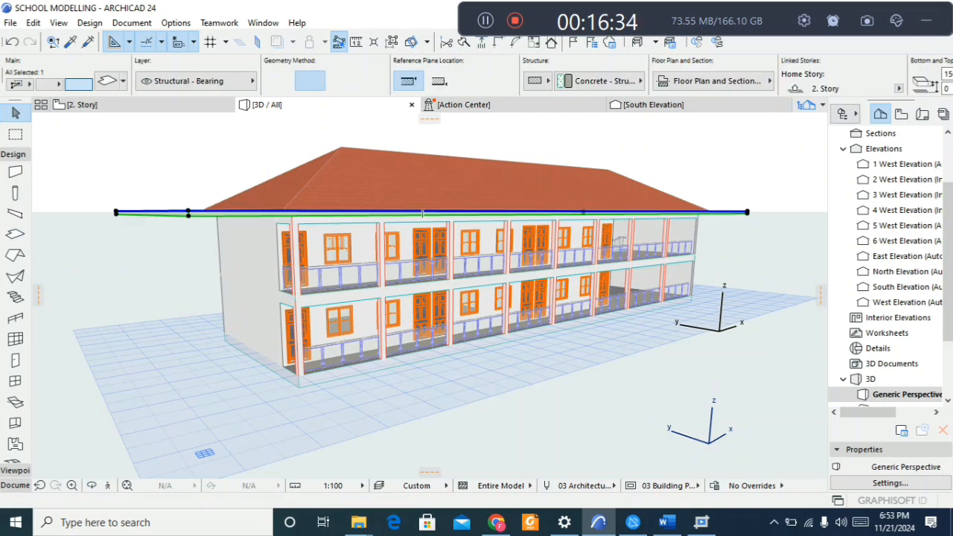
key(Escape)
Step: Open the Ground Floor plan, activate the Wall tool, and check and accept its default geometry and positioning settings
scroll(901, 194, up, 3)
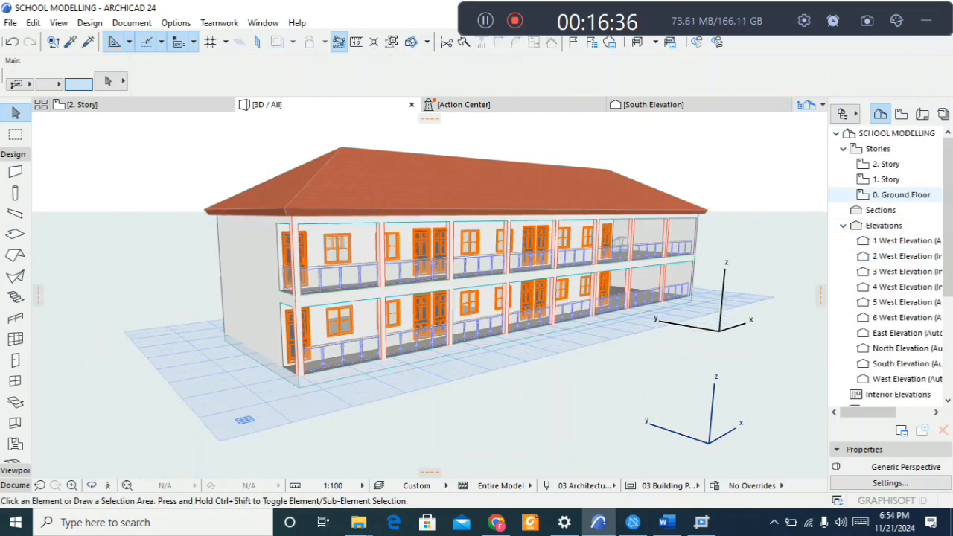
double_click(901, 195)
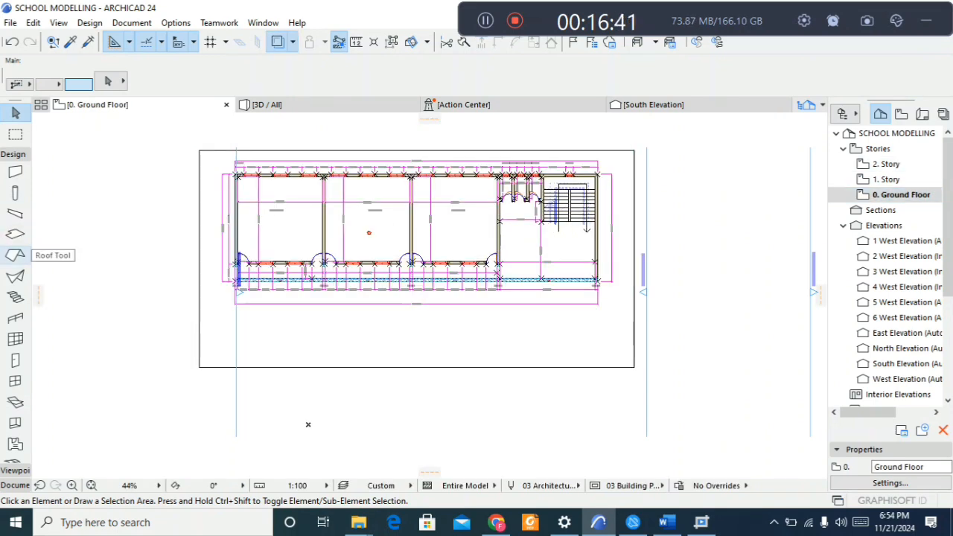
click(15, 234)
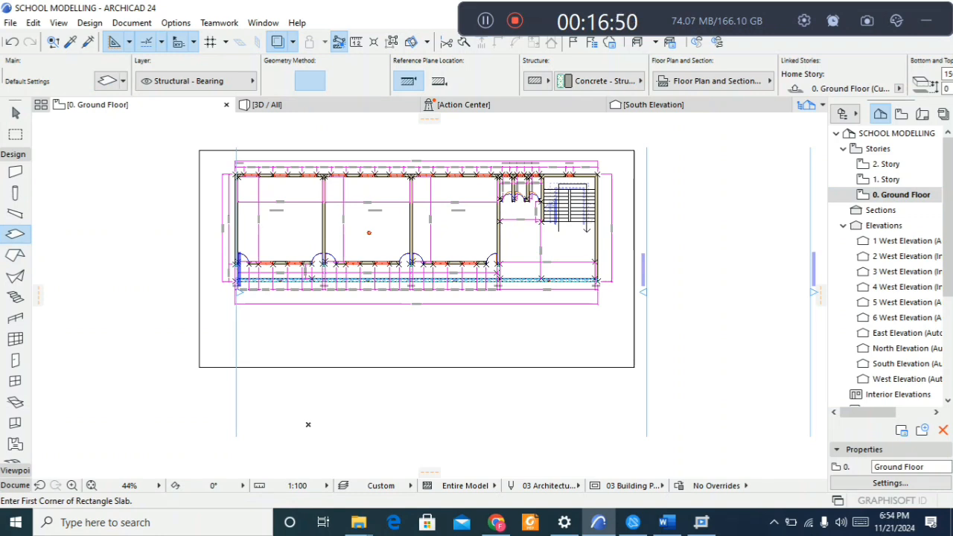
scroll(368, 232, up, 3)
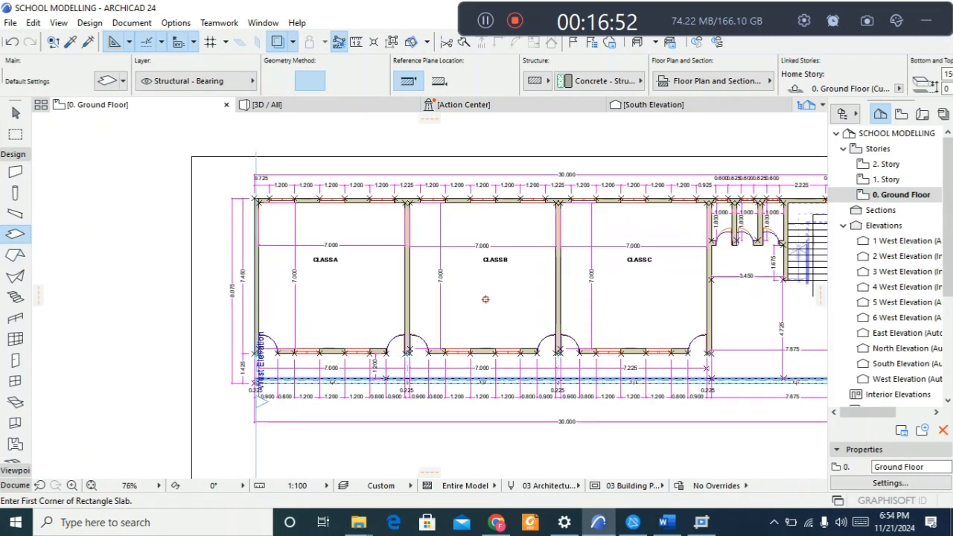
scroll(190, 145, down, 2)
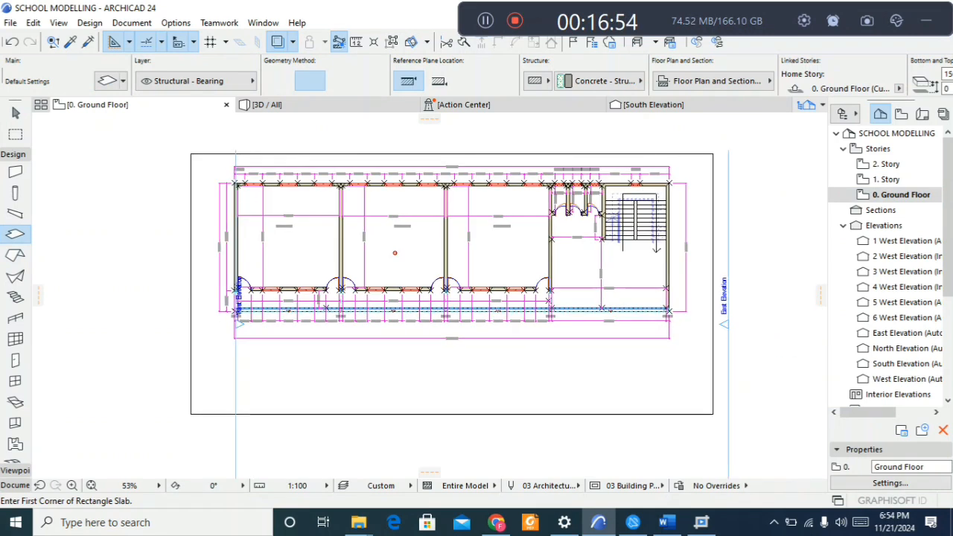
click(15, 172)
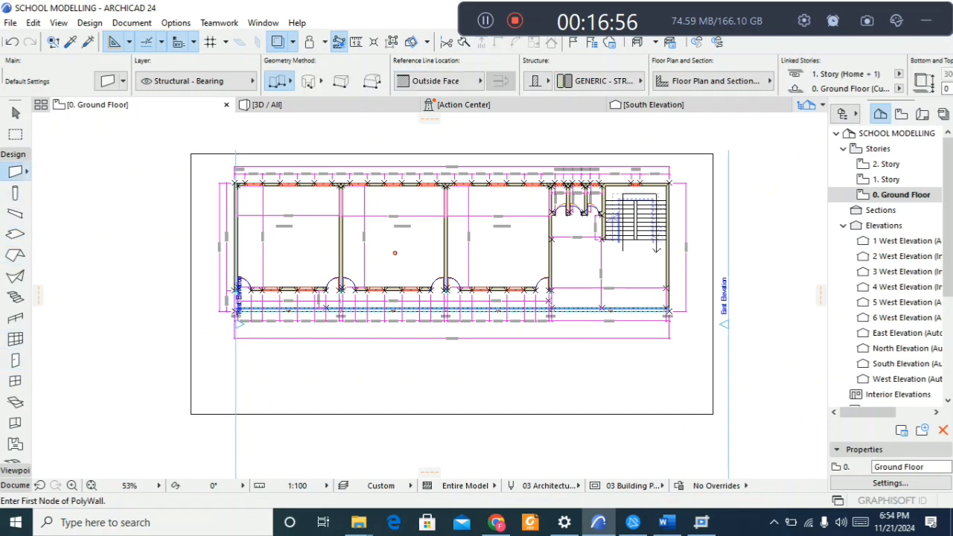
click(108, 81)
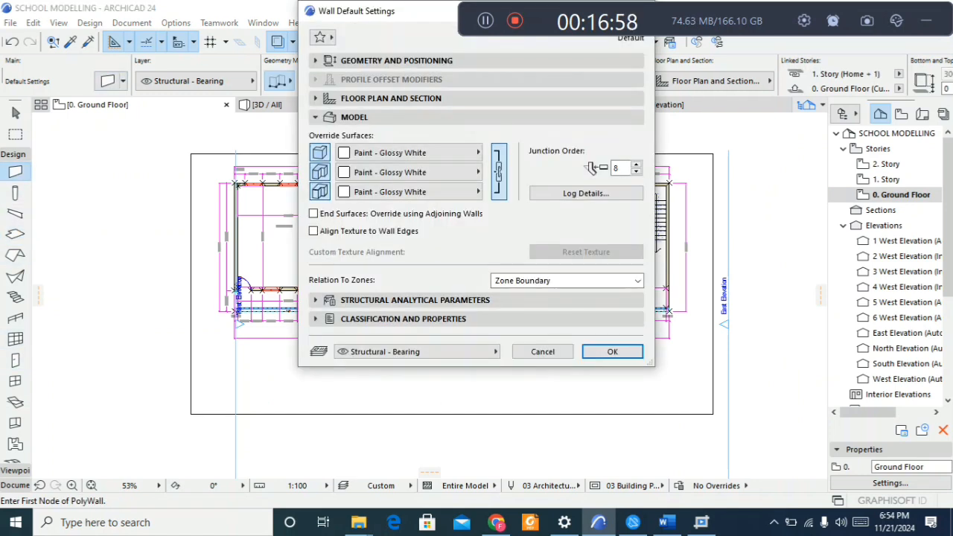
click(395, 61)
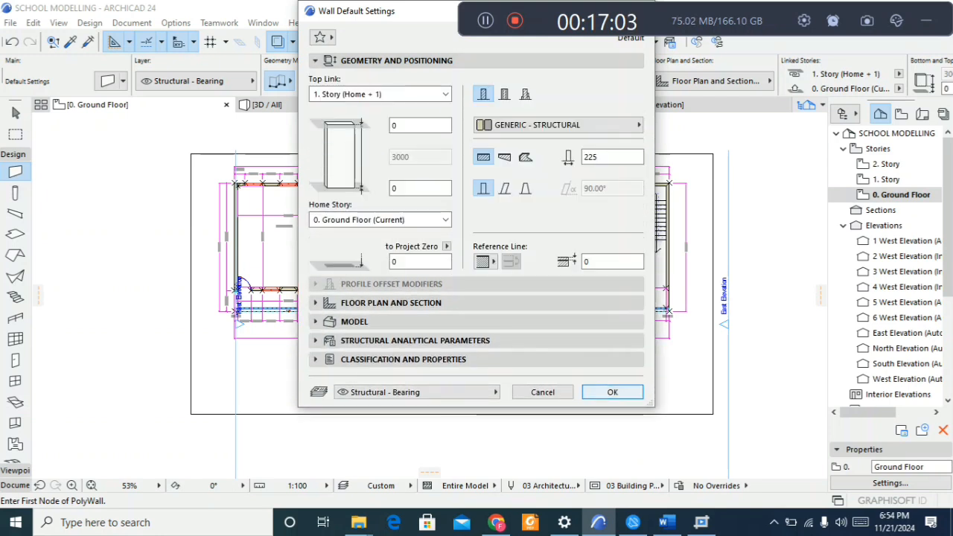
click(612, 392)
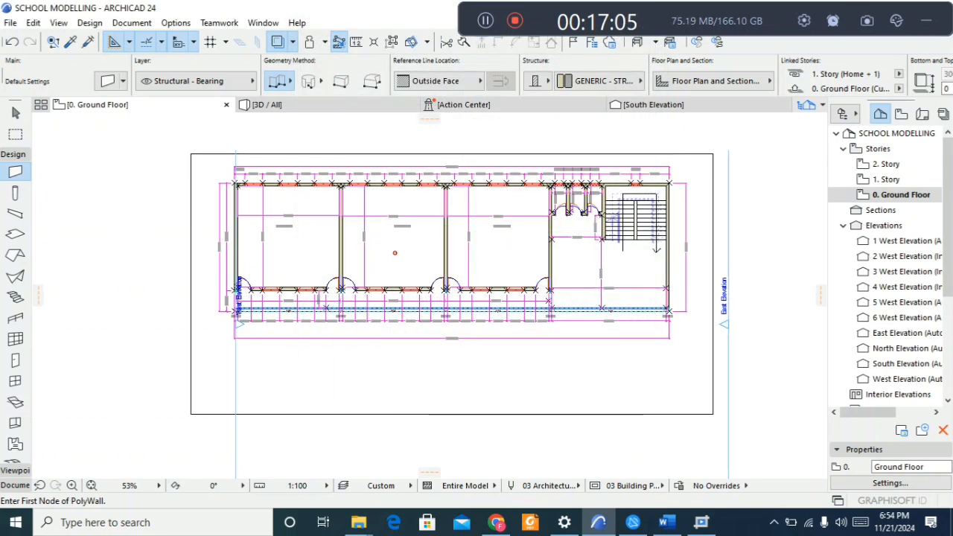
Step: Draw a boundary polywall clockwise along the site rectangle from the west side's midpoint to the southwest corner, and inspect it in 3D
scroll(207, 153, up, 2)
scroll(179, 297, down, 2)
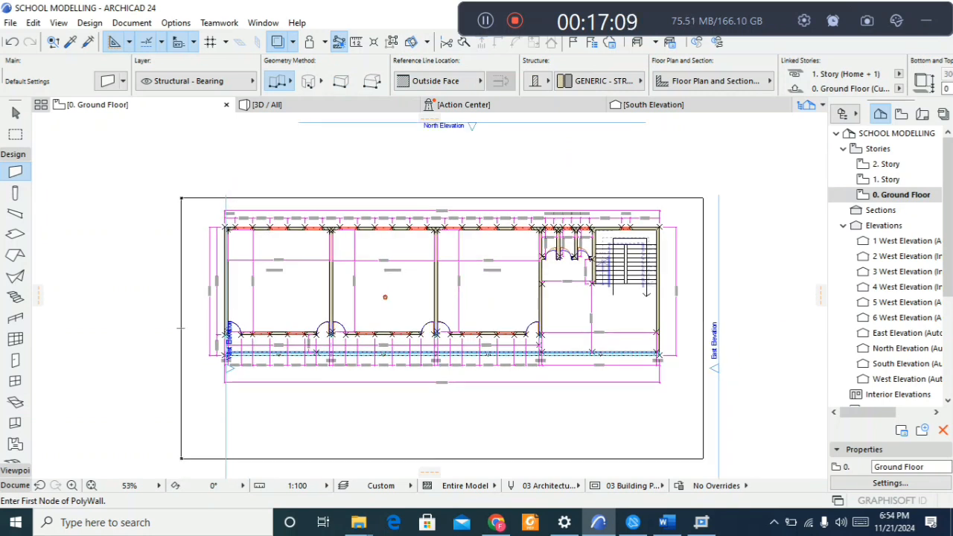
click(181, 327)
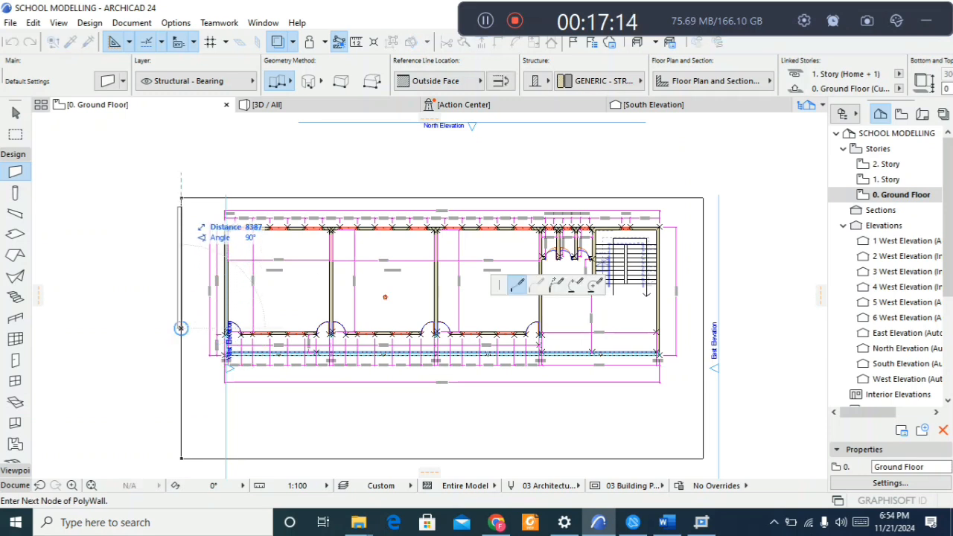
click(181, 197)
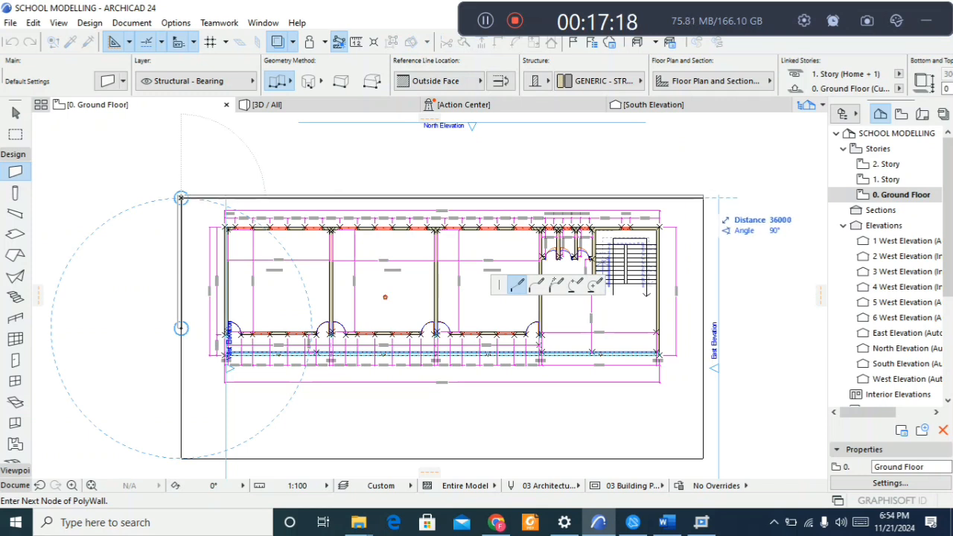
click(703, 198)
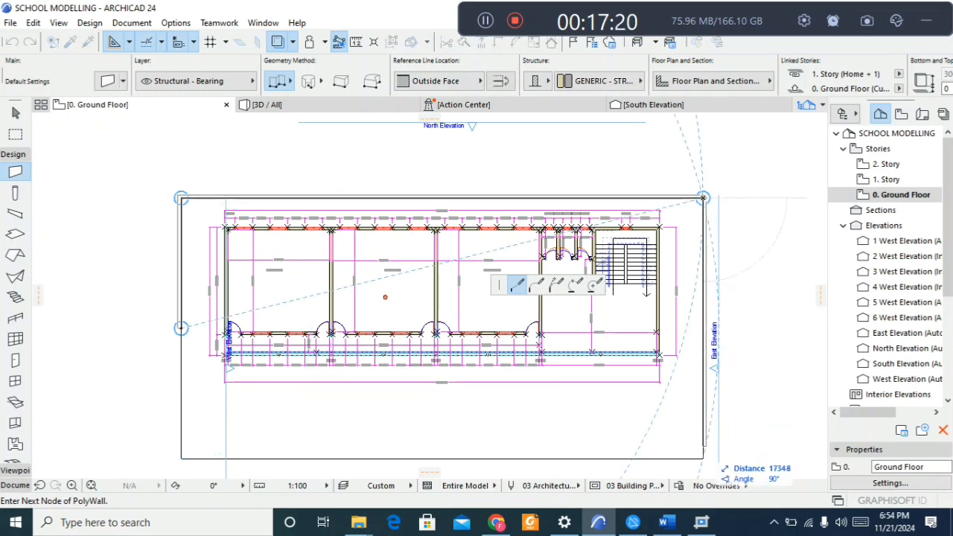
click(702, 458)
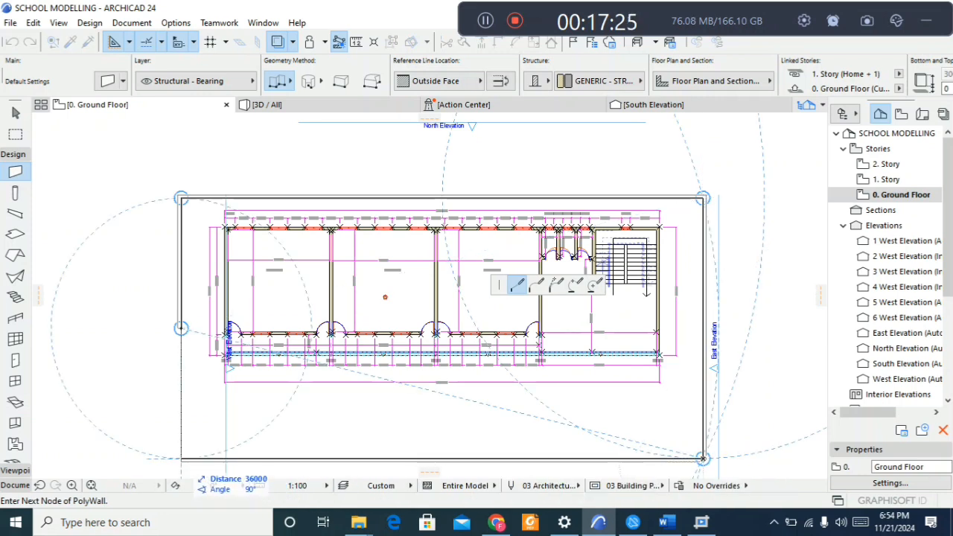
click(181, 458)
click(181, 327)
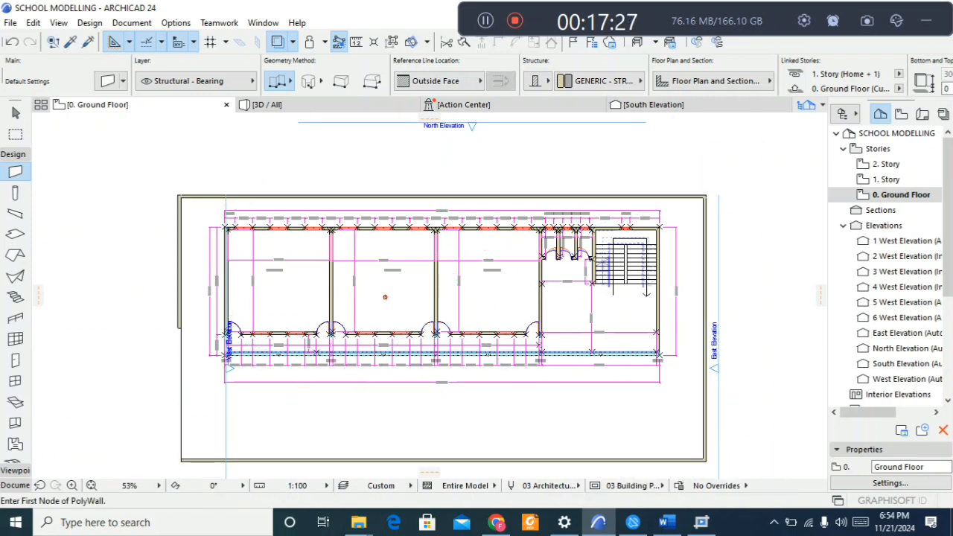
click(298, 105)
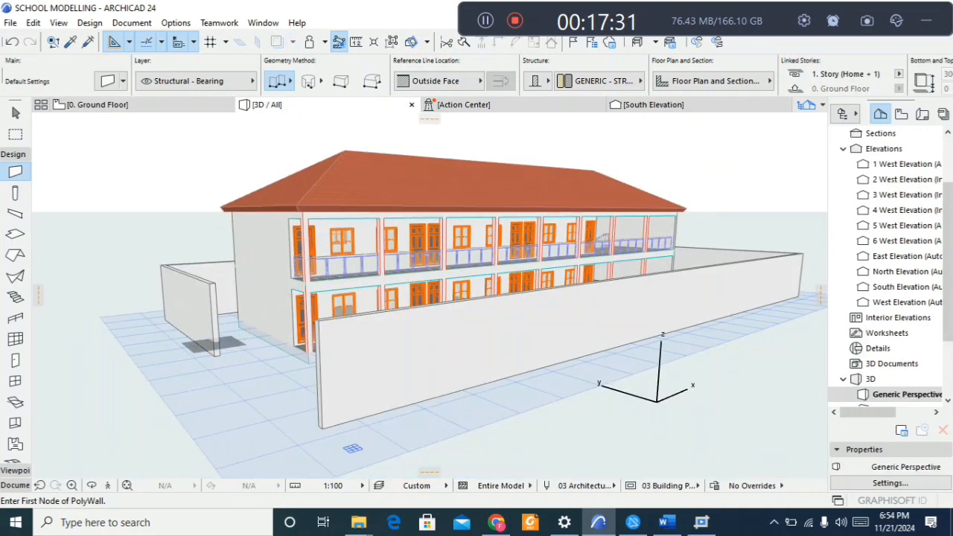
shift+middle_drag(223, 335, 499, 293)
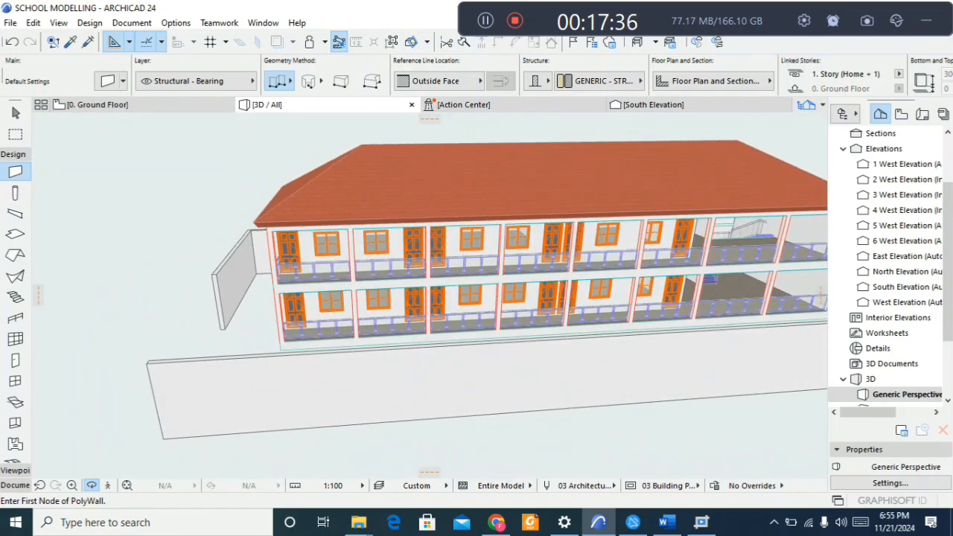
Step: Draw a 36450 by 18450 mm rectangular slab on the Ground Floor plan between the boundary wall's outer northwest and southeast corners
key(F2)
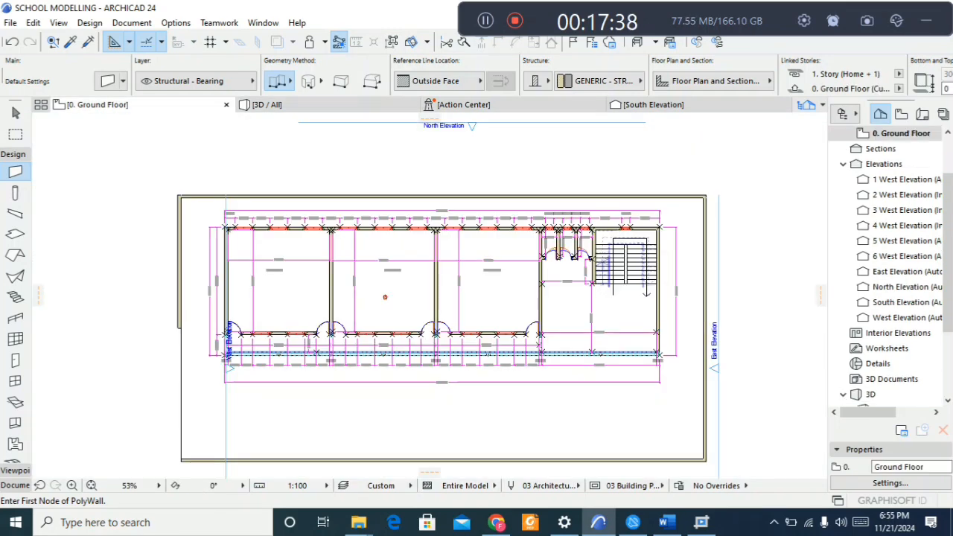
scroll(212, 270, down, 2)
scroll(206, 267, up, 3)
scroll(423, 303, up, 2)
scroll(467, 309, down, 3)
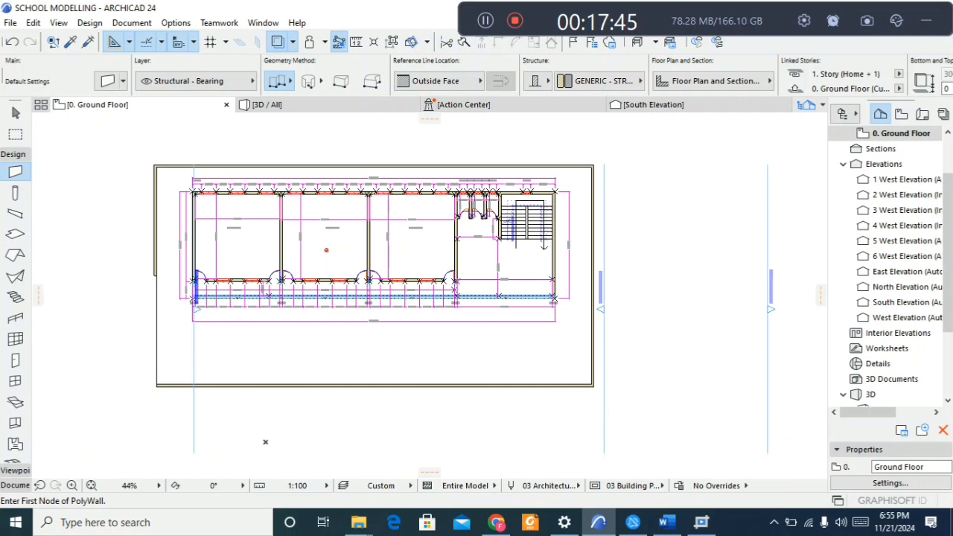
click(15, 234)
scroll(464, 296, up, 3)
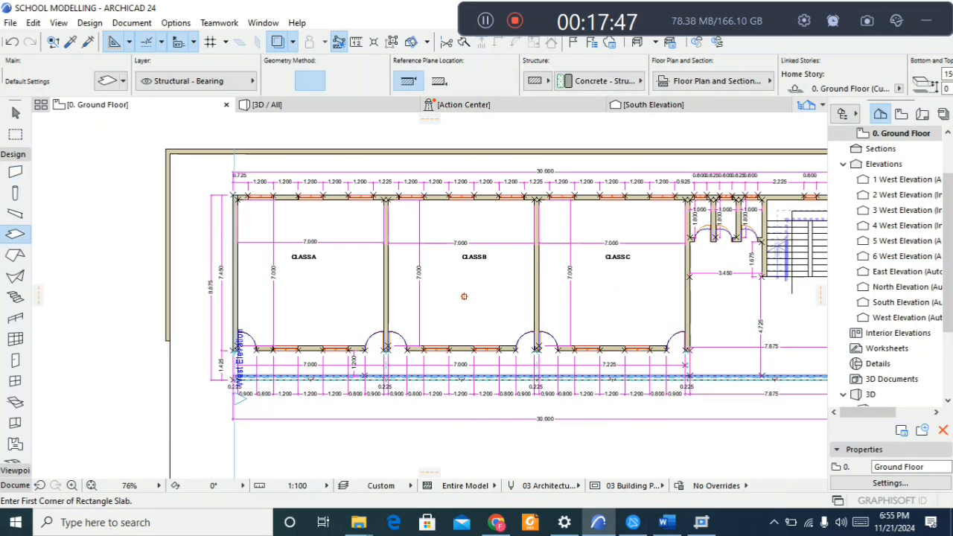
click(165, 149)
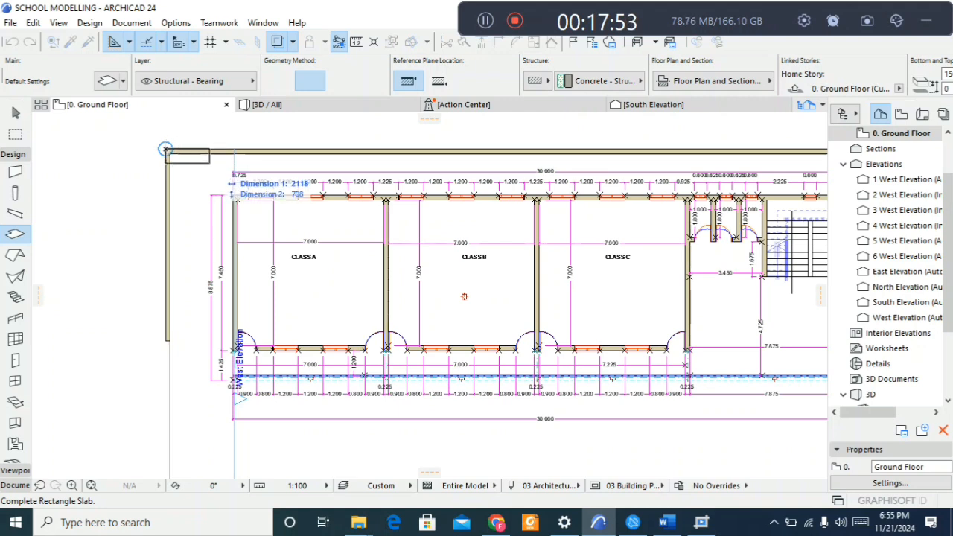
scroll(208, 166, down, 2)
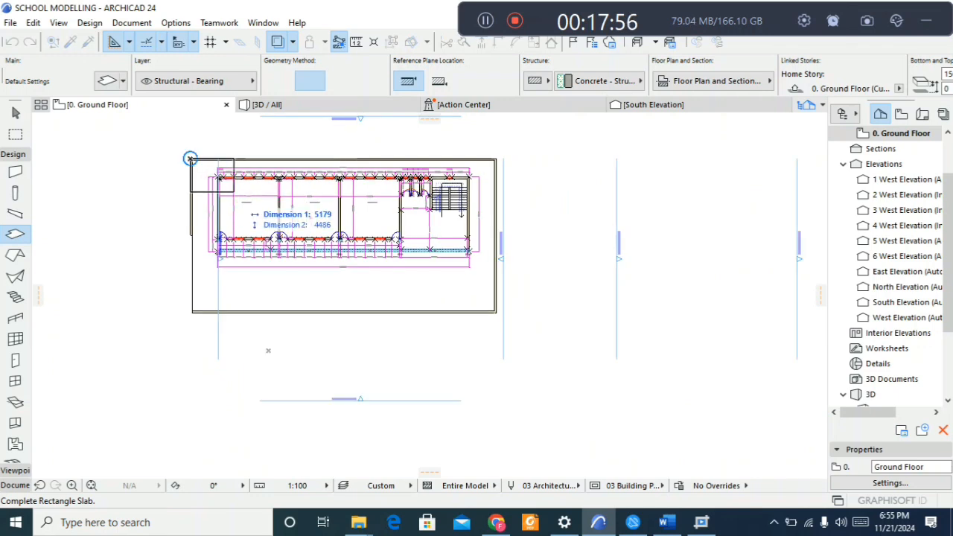
scroll(528, 328, up, 3)
scroll(499, 313, up, 2)
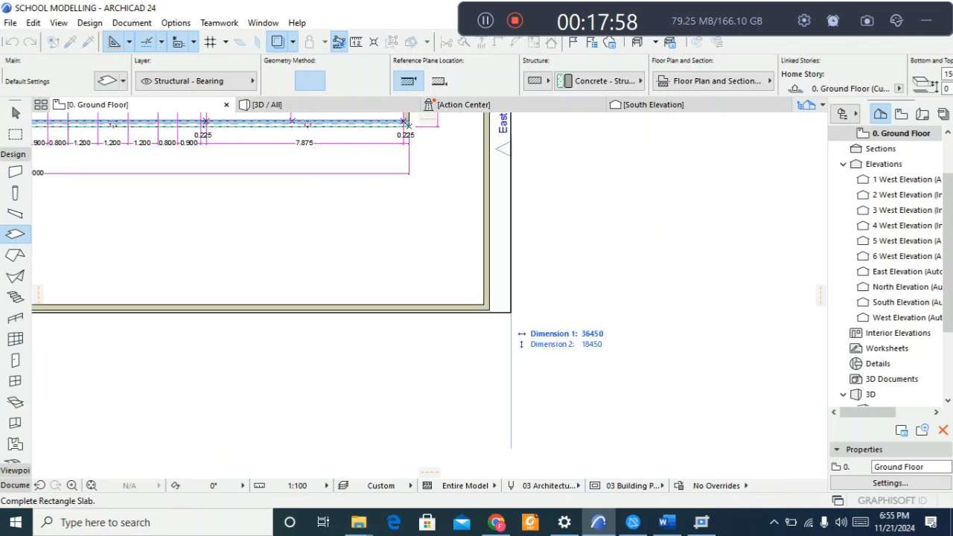
click(489, 310)
Step: In the 3D view, select the slab under the boundary wall and set its elevation to -100 mm
key(F3)
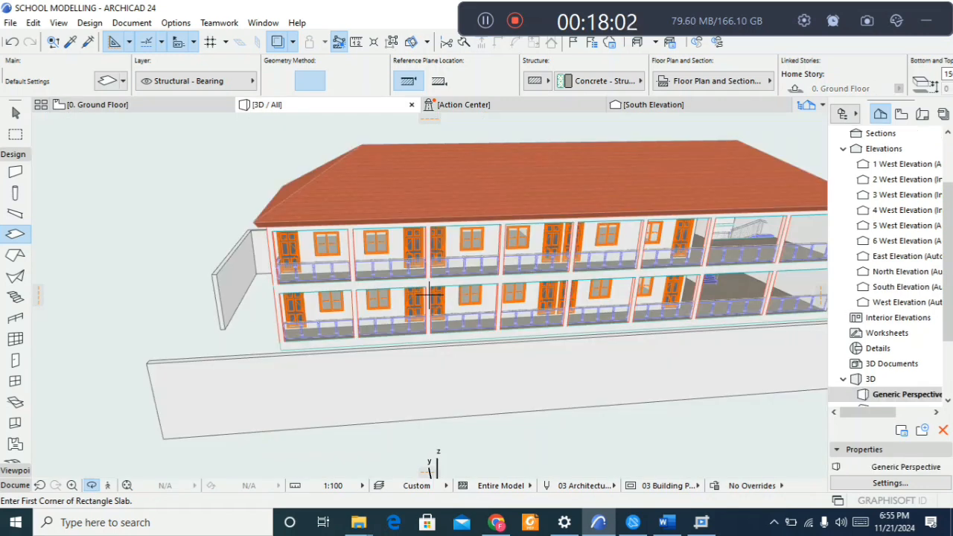
mouse_move(128, 331)
shift+middle_down()
mouse_move(275, 344)
mouse_move(327, 260)
mouse_move(387, 257)
shift+middle_up()
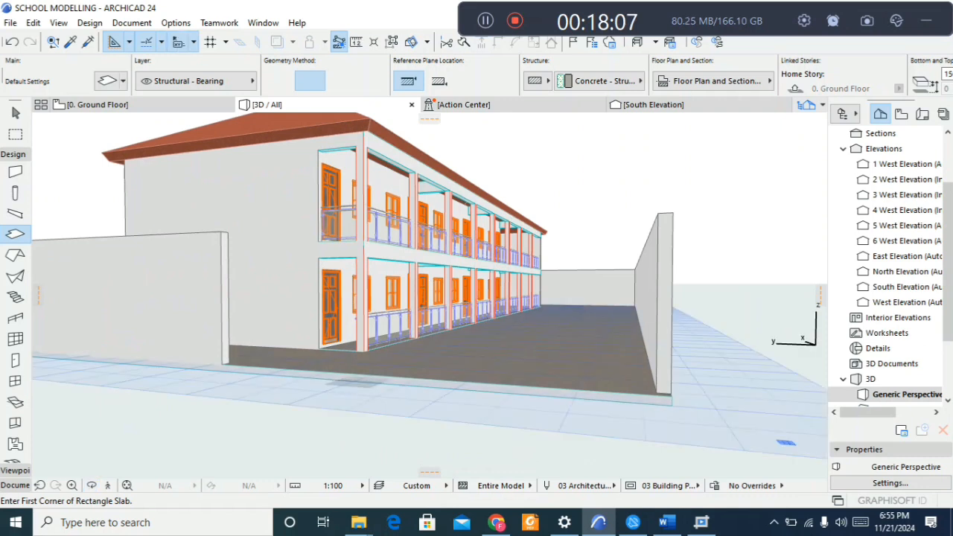
key(Escape)
click(429, 375)
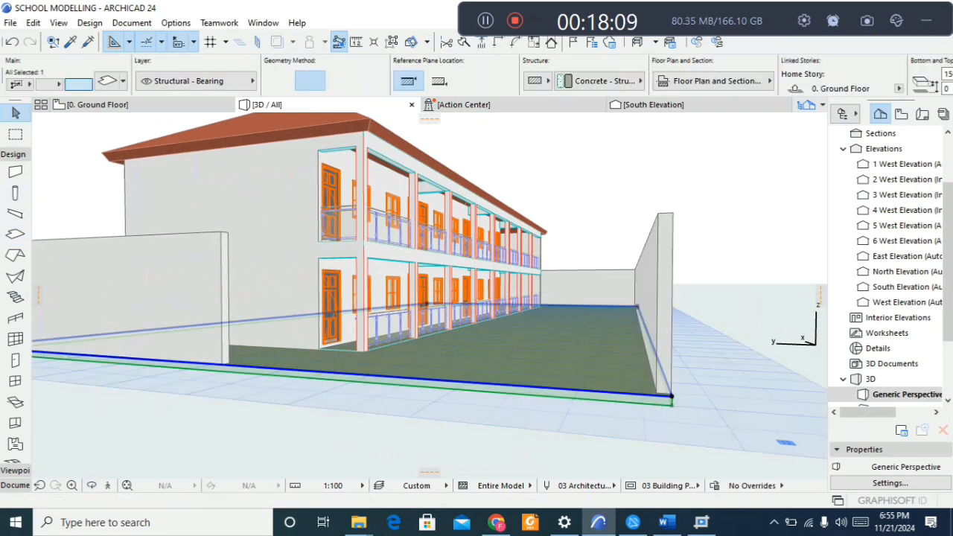
scroll(492, 77, down, 4)
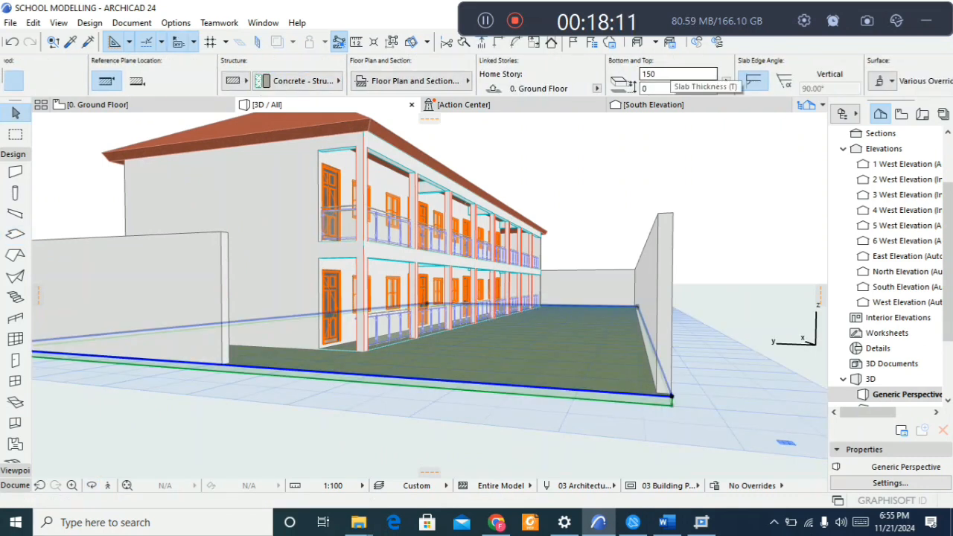
drag(659, 89, 630, 91)
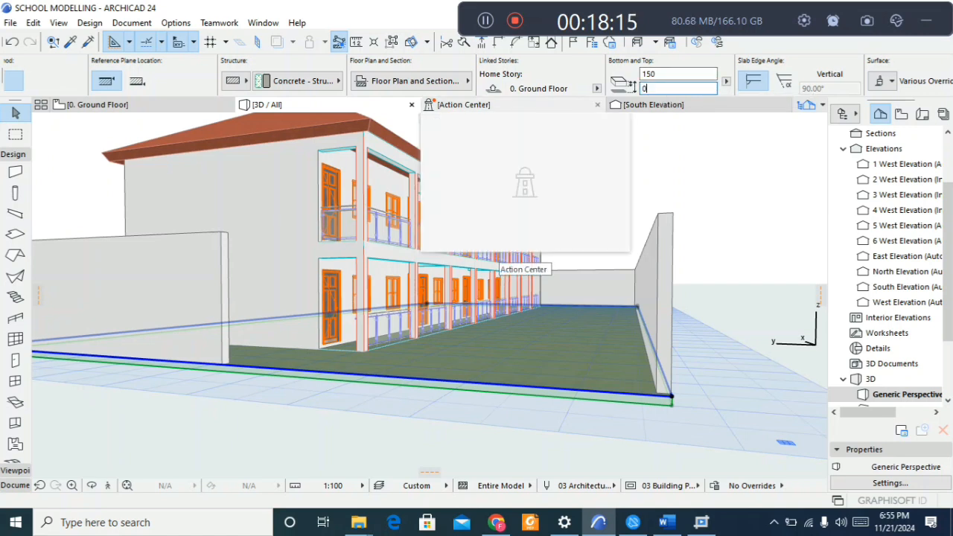
text(1)
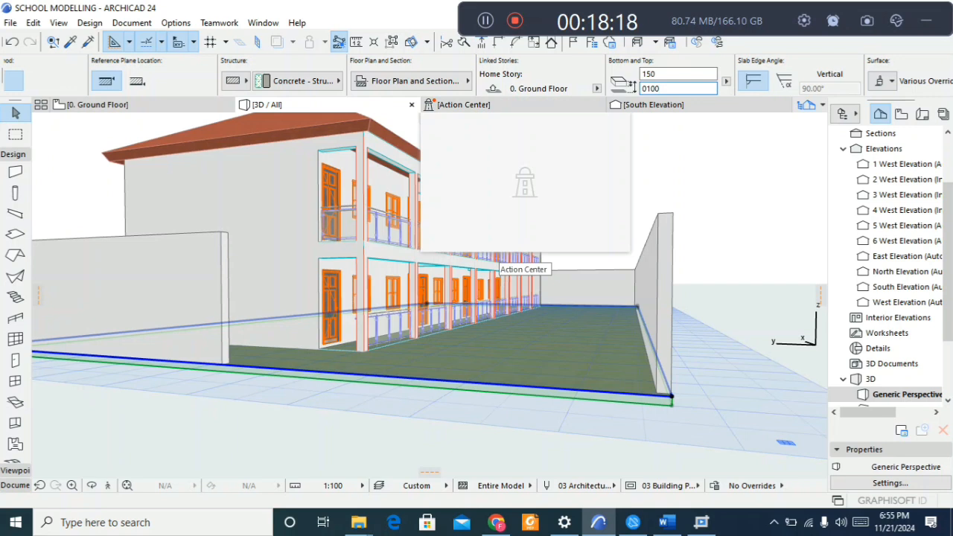
text(00)
key(Return)
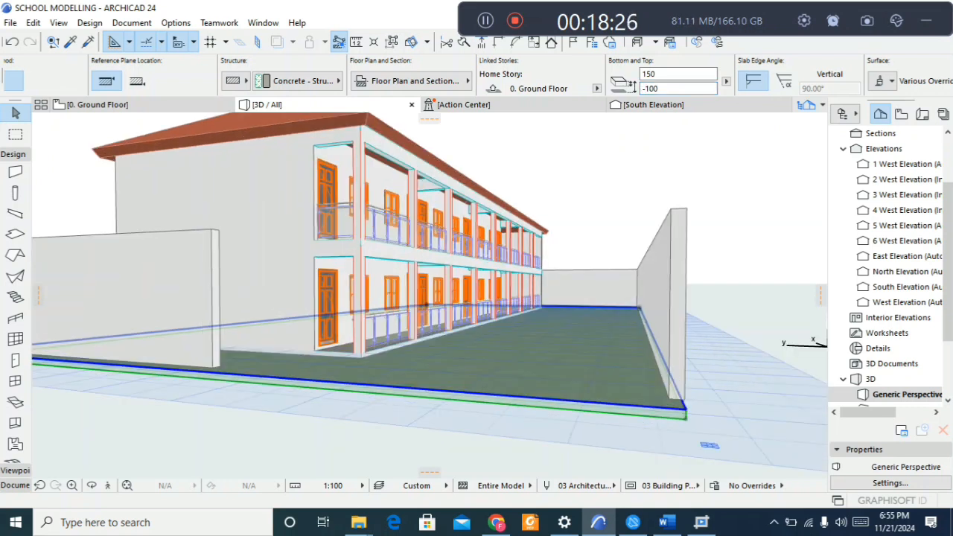
scroll(427, 305, up, 2)
key(Escape)
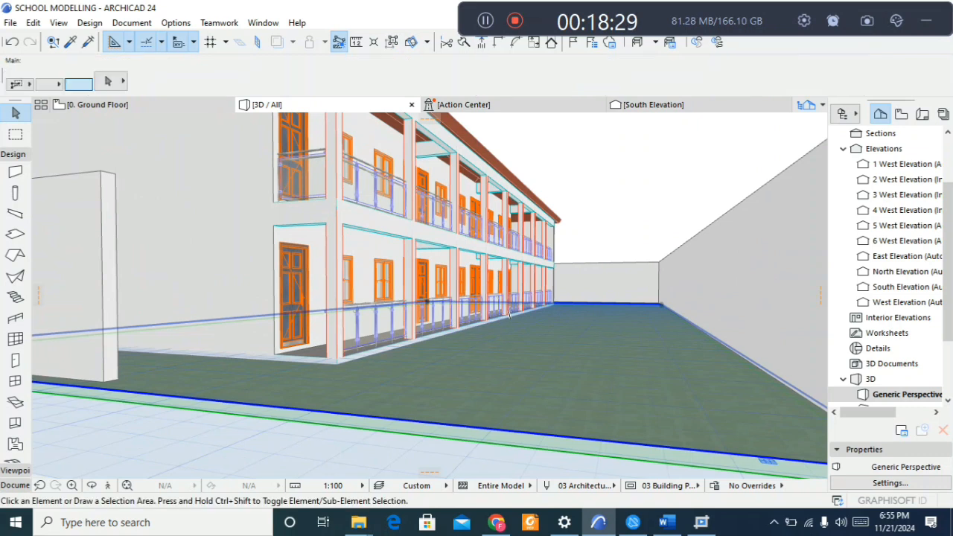
Step: Select the boundary walls in 3D and set their base elevation to -100 mm
scroll(509, 313, down, 2)
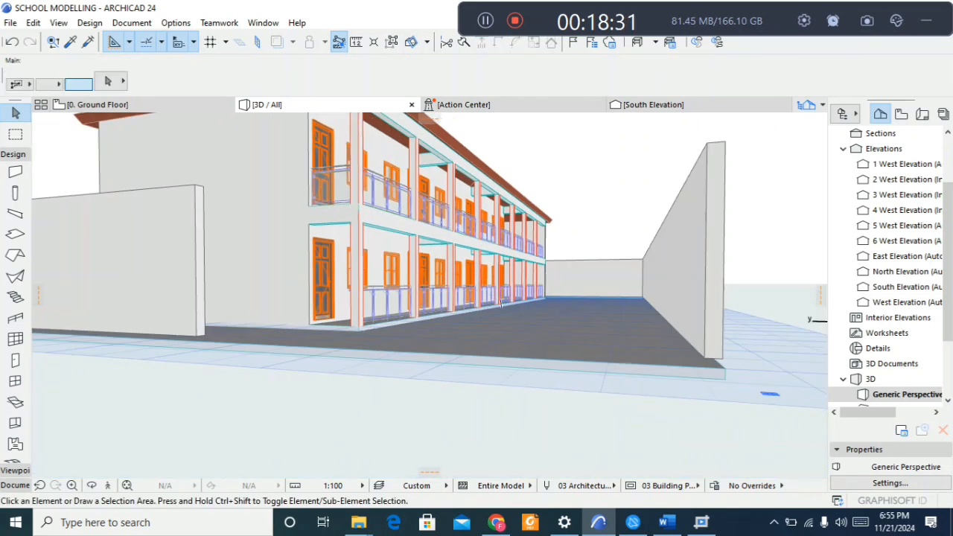
shift+middle_drag(501, 303, 531, 218)
scroll(650, 330, down, 2)
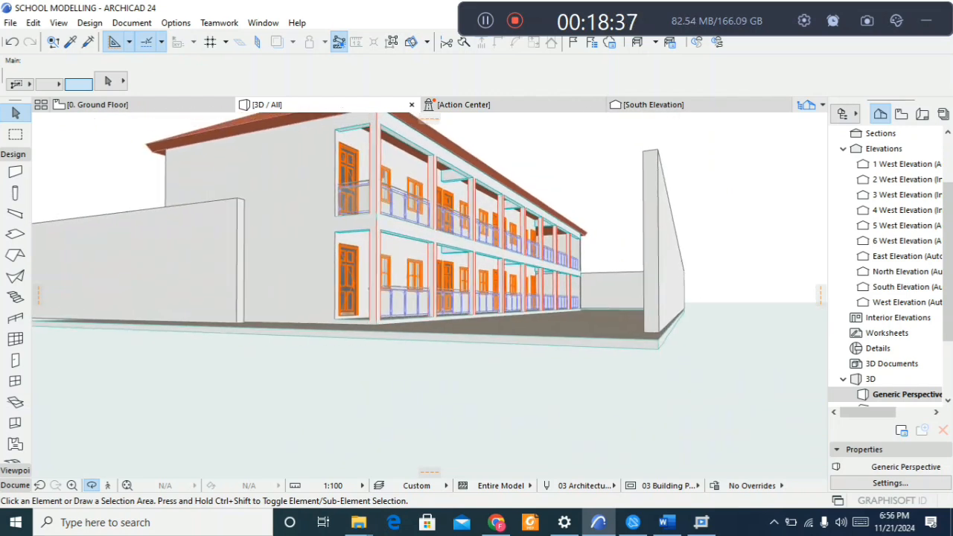
click(659, 259)
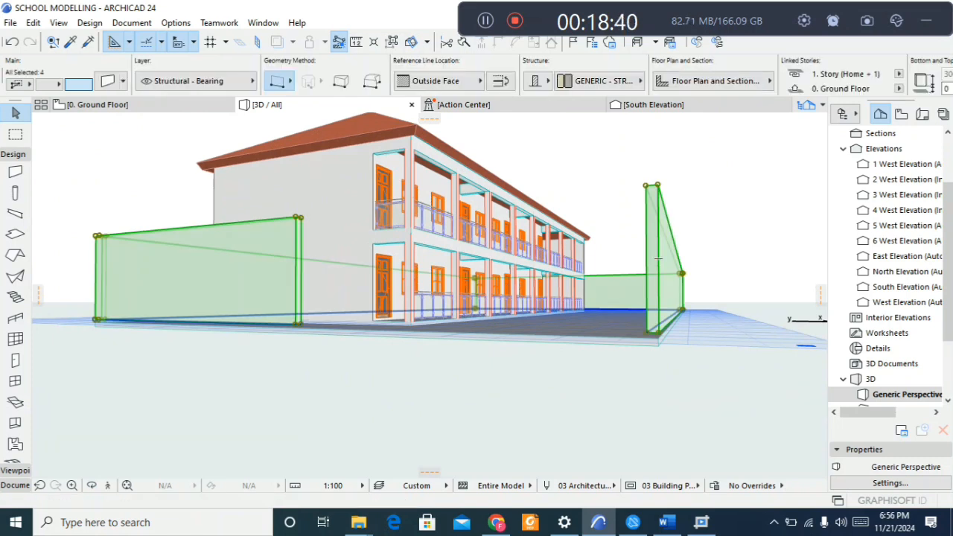
scroll(682, 87, down, 2)
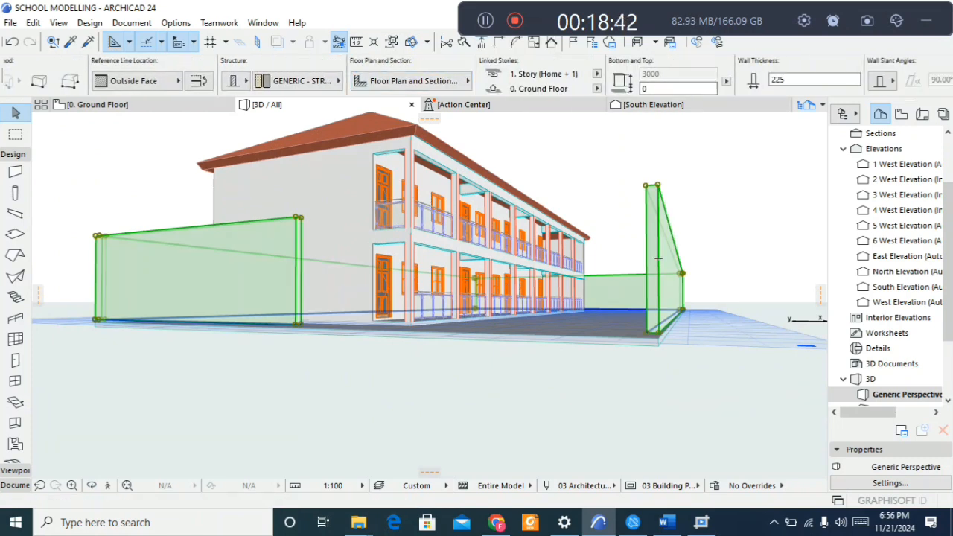
scroll(659, 258, up, 5)
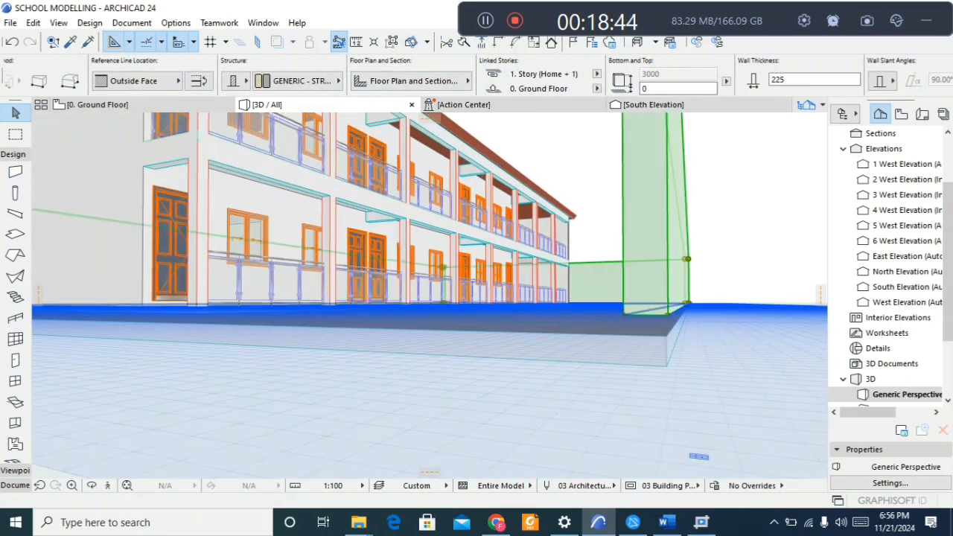
scroll(498, 371, down, 5)
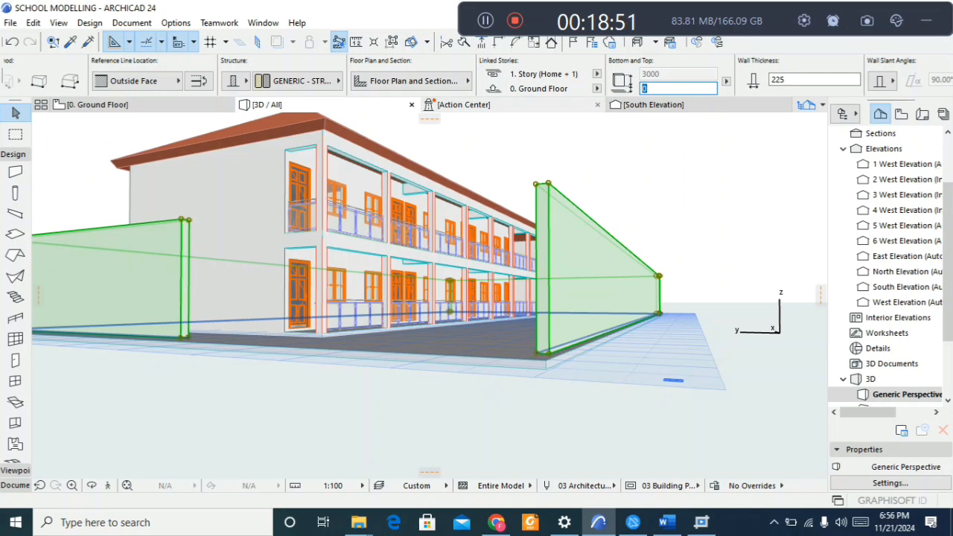
mouse_move(522, 105)
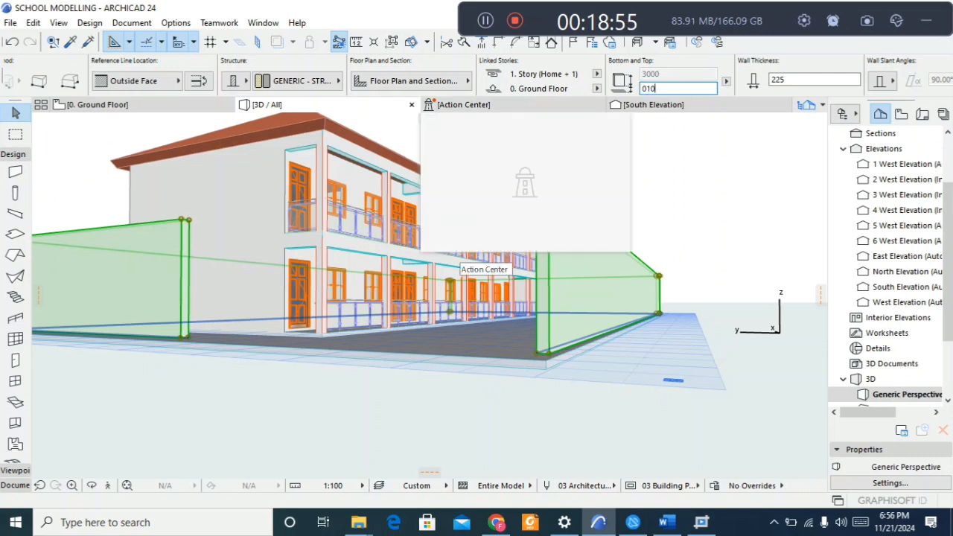
key(Return)
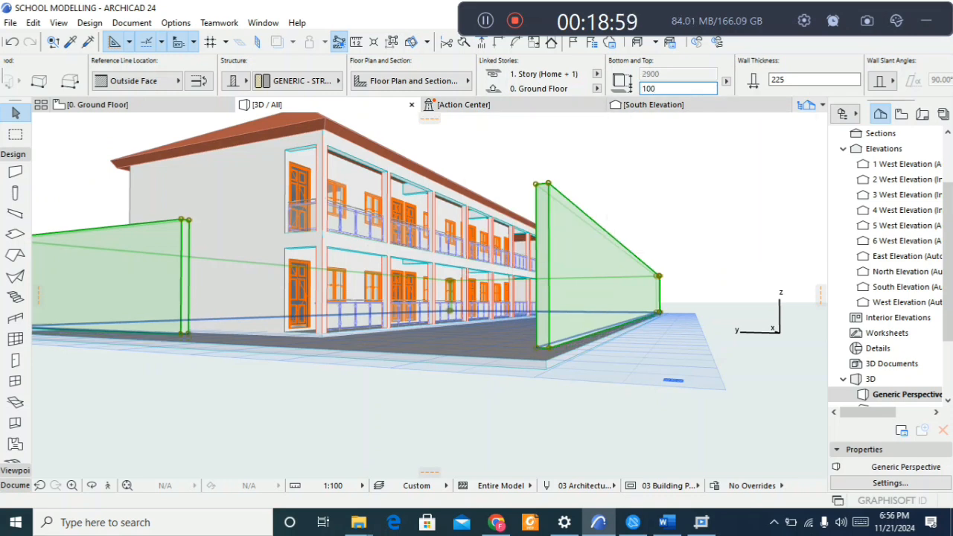
key(Return)
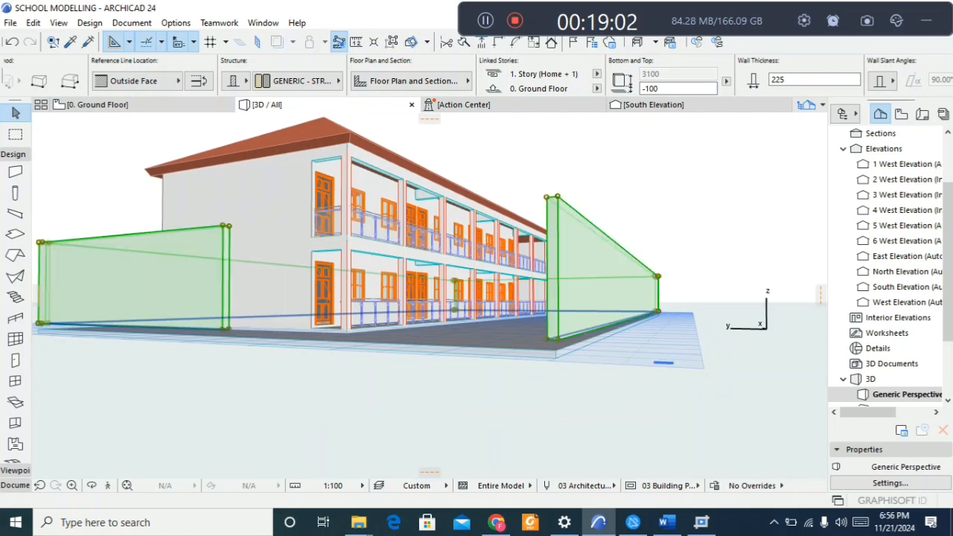
Step: Inspect the boundary wall's base, the ground slab and the whole school compound from several angles in 3D
scroll(578, 358, up, 5)
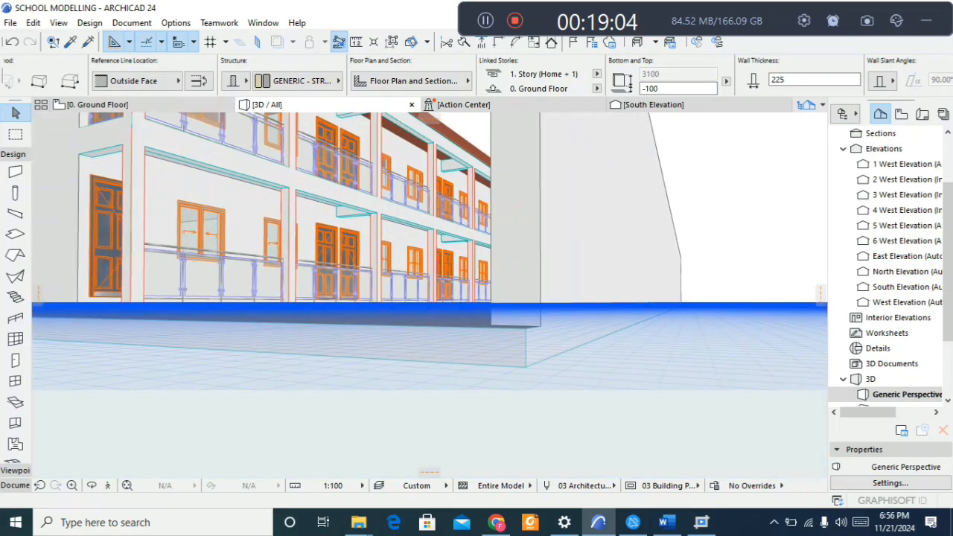
scroll(578, 358, down, 6)
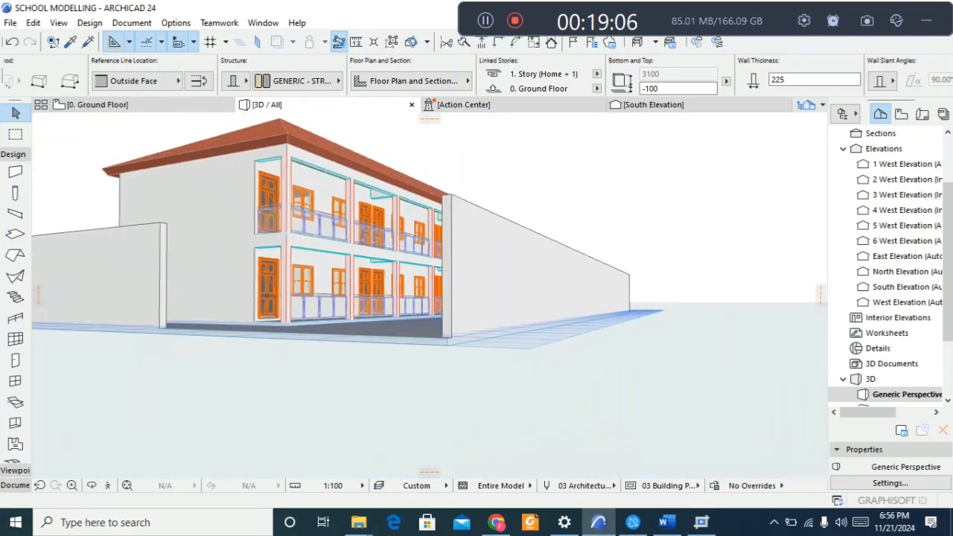
shift+middle_drag(578, 357, 461, 398)
scroll(484, 302, down, 4)
shift+middle_drag(417, 320, 949, 314)
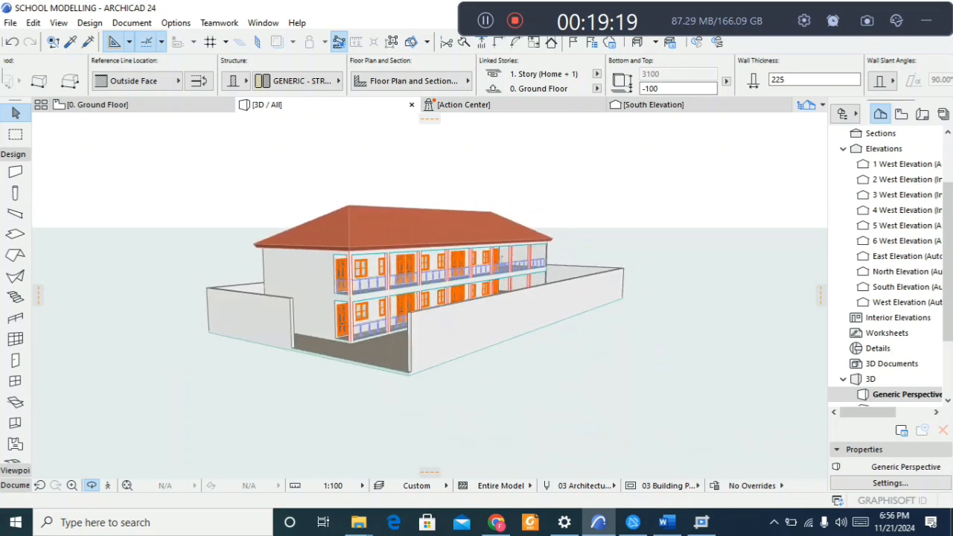
scroll(305, 350, up, 2)
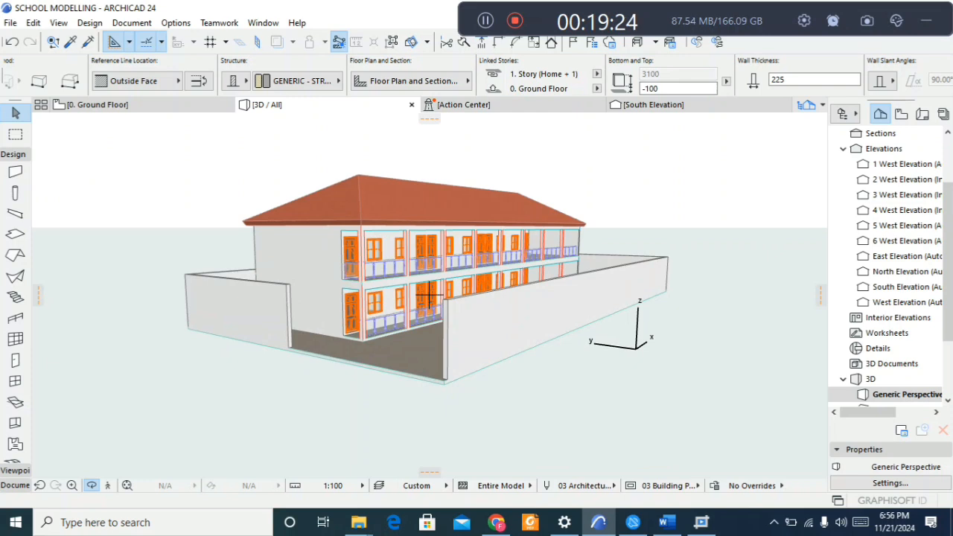
scroll(429, 296, up, 3)
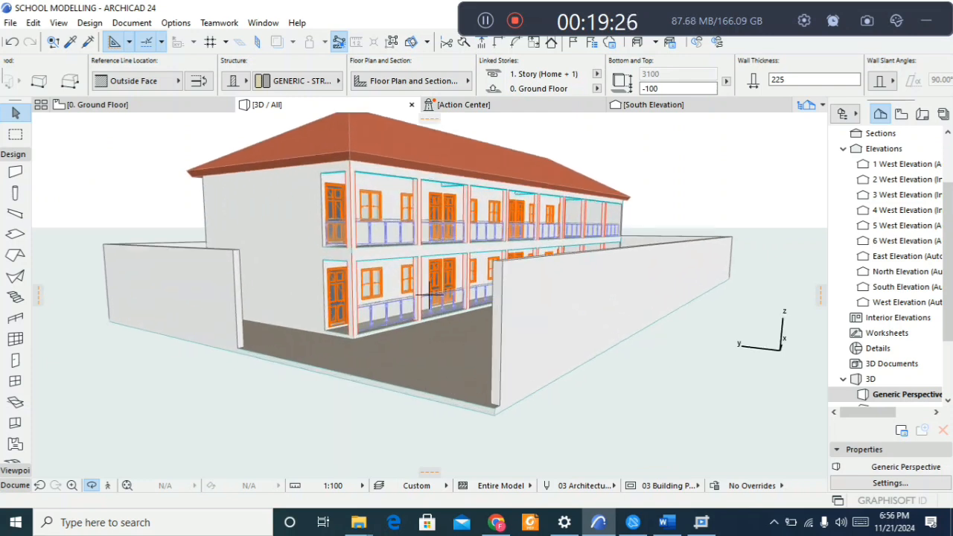
scroll(430, 296, down, 3)
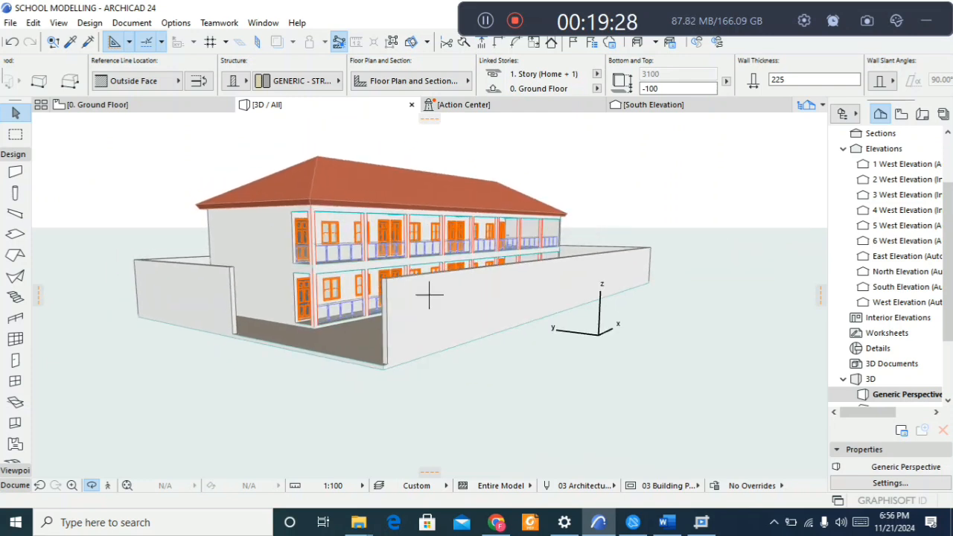
scroll(430, 297, up, 3)
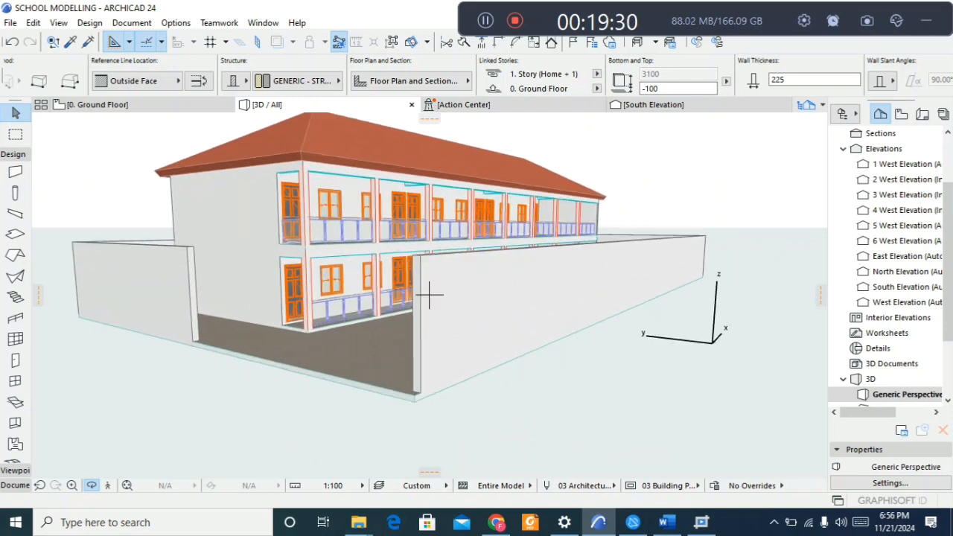
scroll(430, 296, down, 3)
drag(298, 298, 306, 364)
scroll(306, 365, up, 4)
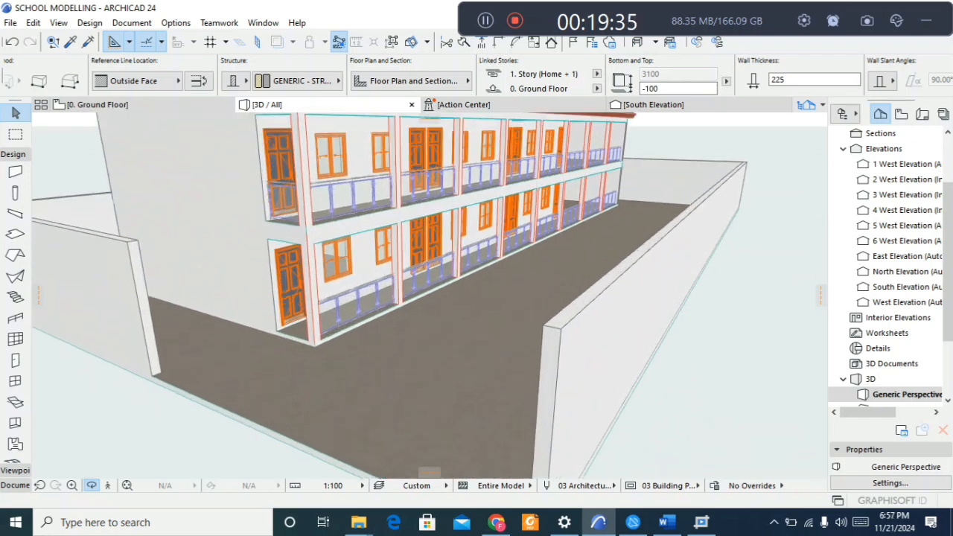
scroll(289, 411, up, 4)
Step: Change the ground slab's top surface override to Concrete - 02 and check the new finish in 3D
key(Escape)
key(Escape)
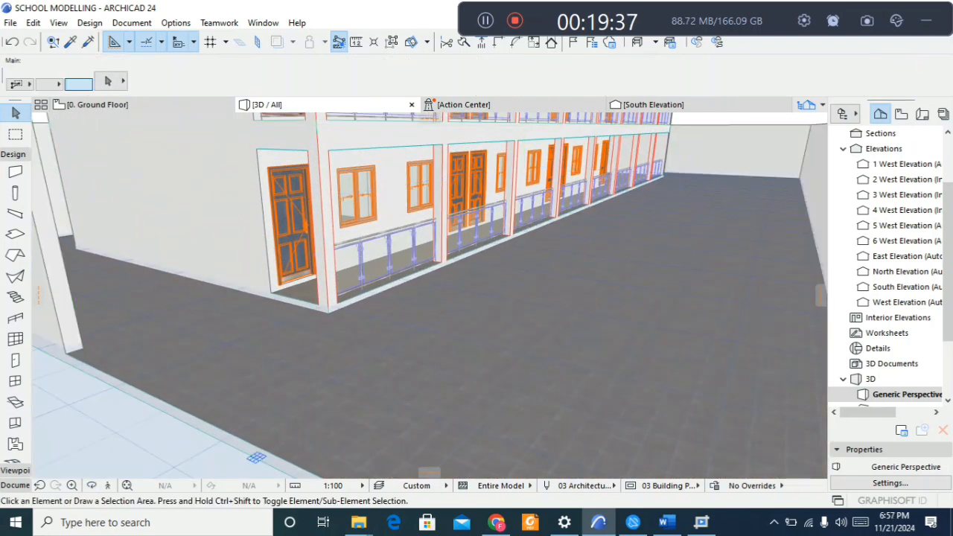
click(357, 388)
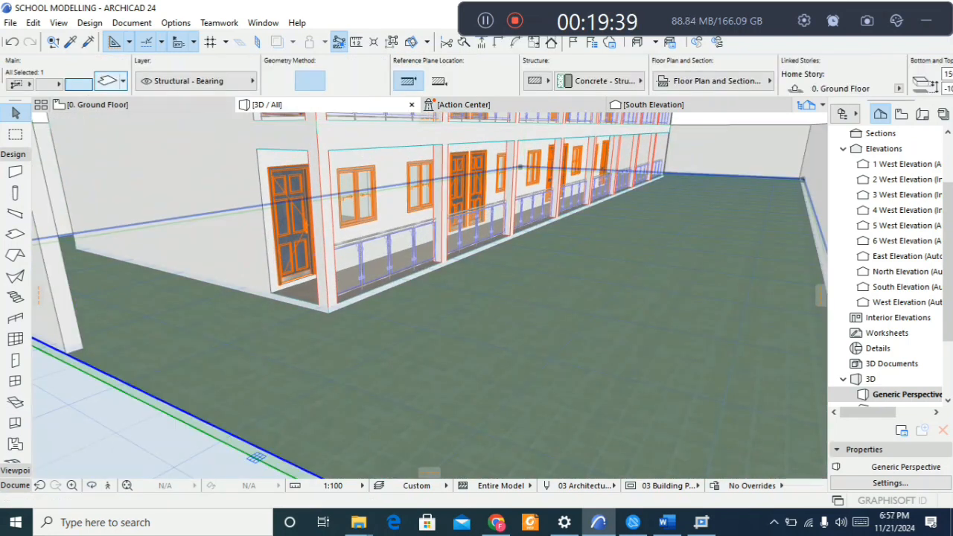
key(ctrl+t)
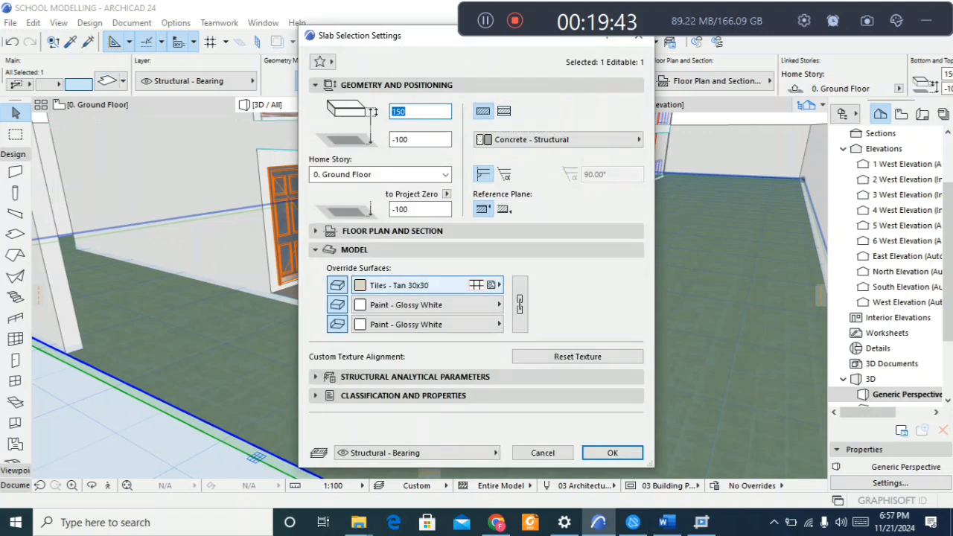
click(417, 287)
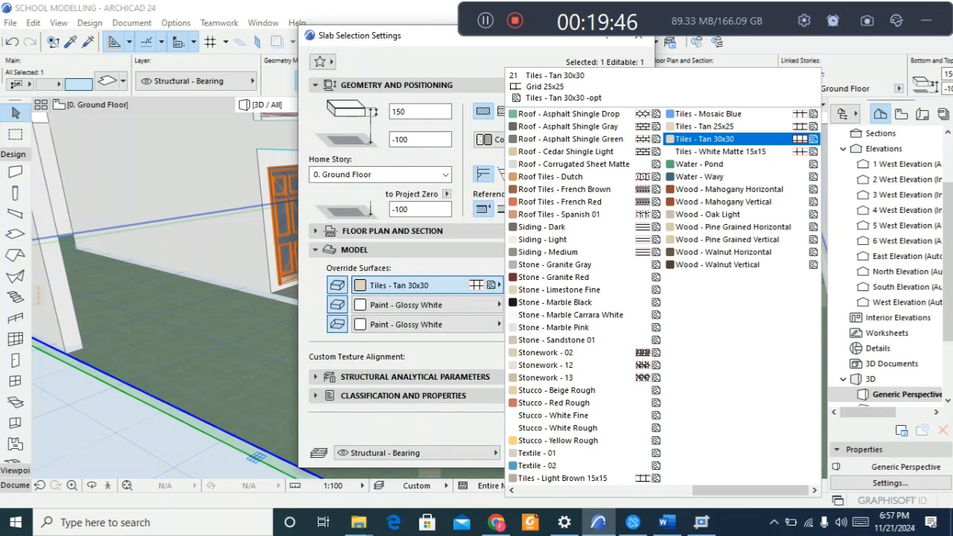
scroll(584, 223, up, 3)
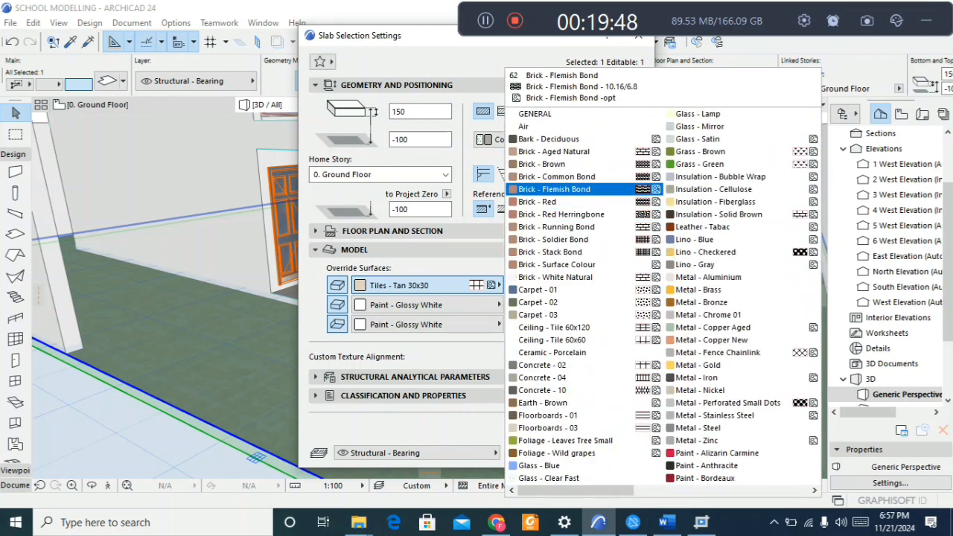
scroll(573, 252, down, 2)
scroll(573, 251, up, 2)
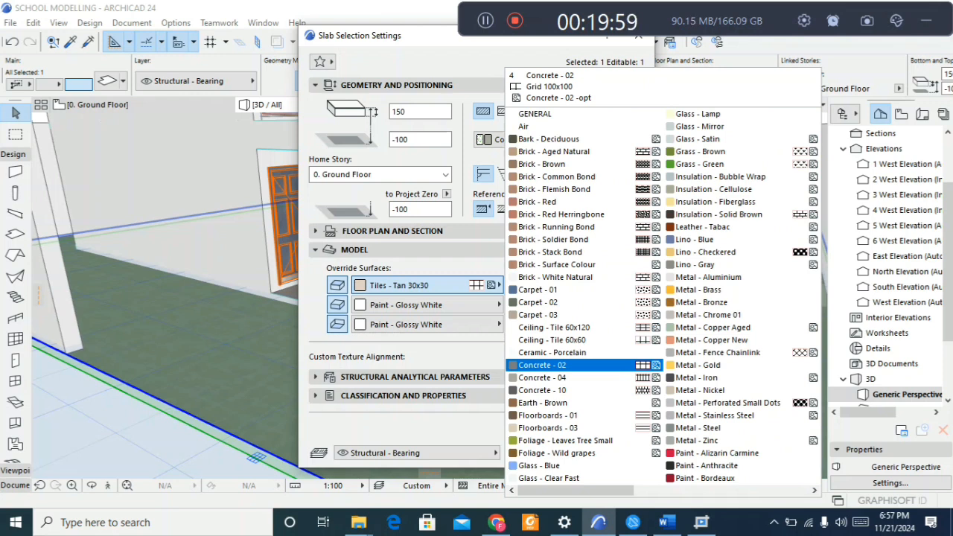
click(542, 365)
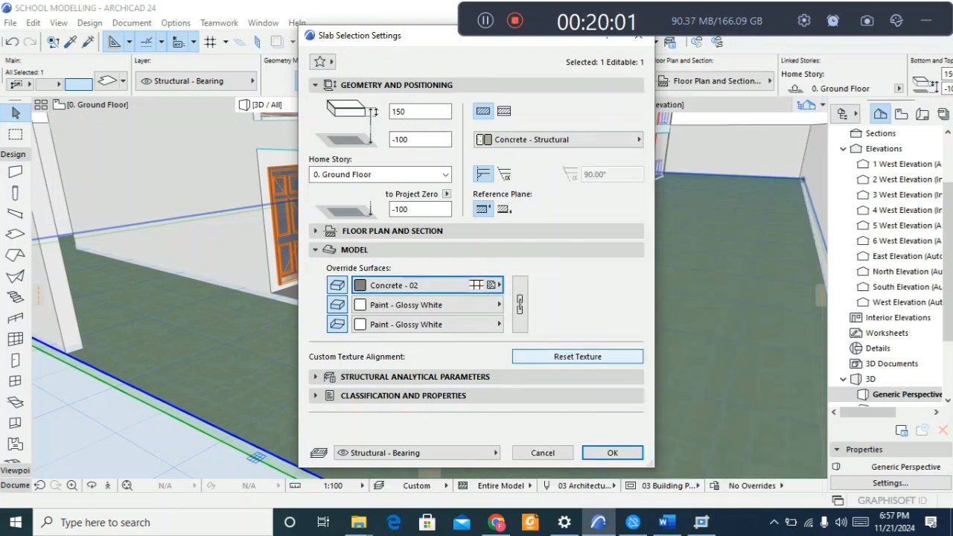
click(613, 453)
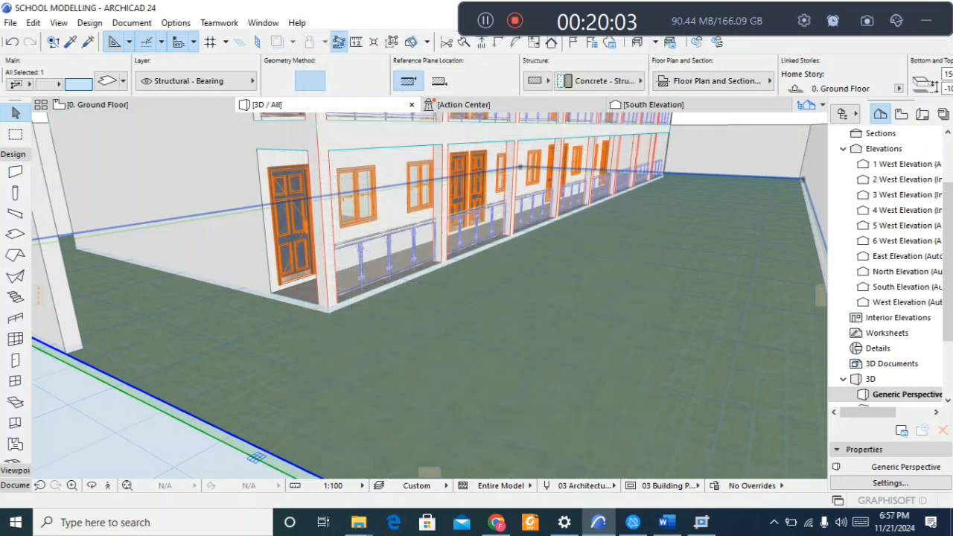
scroll(614, 450, up, 2)
scroll(614, 450, down, 3)
scroll(612, 452, down, 3)
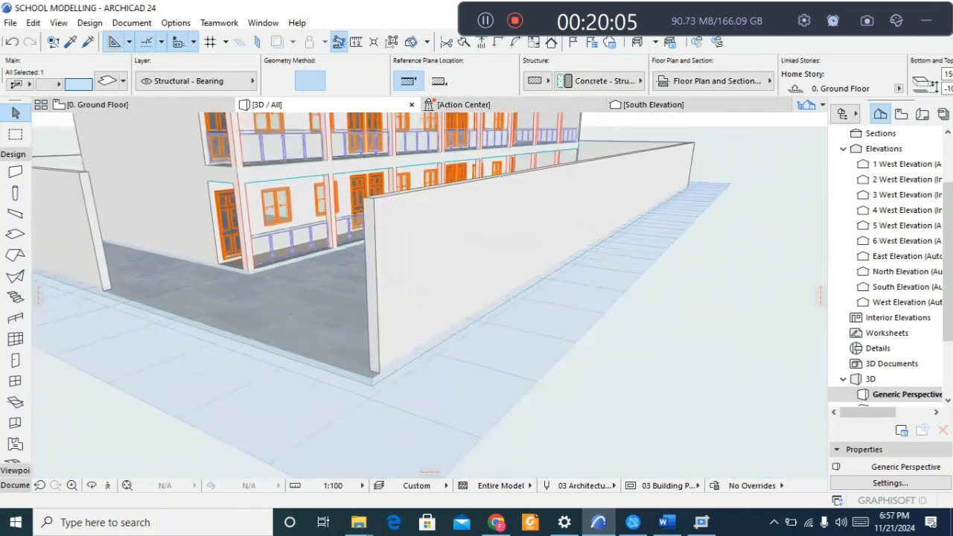
scroll(612, 453, up, 2)
shift+middle_drag(612, 452, 417, 260)
scroll(320, 316, down, 3)
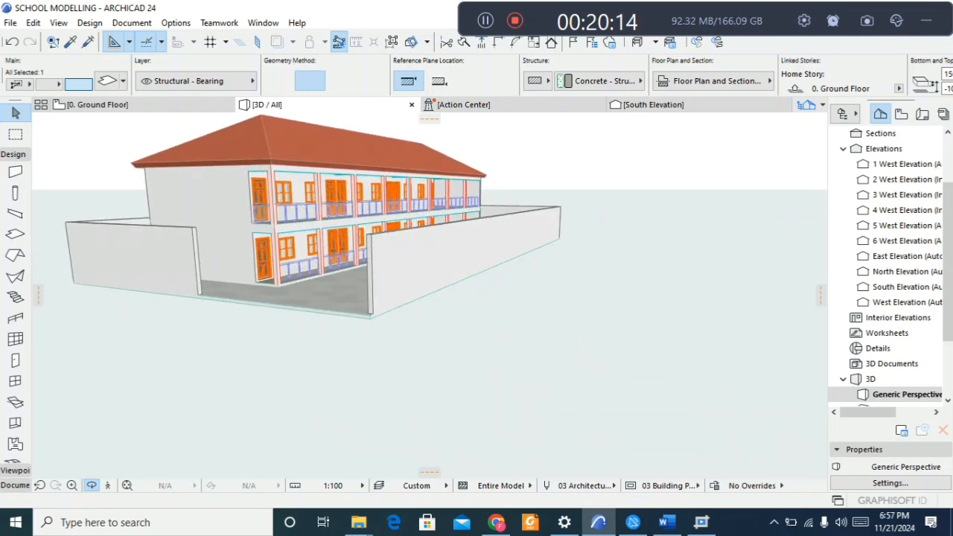
Step: Save the SCHOOL MODELLING project with the completed boundary wall and ground slab
scroll(429, 295, up, 6)
shift+middle_drag(429, 296, 439, 335)
scroll(429, 295, down, 4)
scroll(417, 298, down, 3)
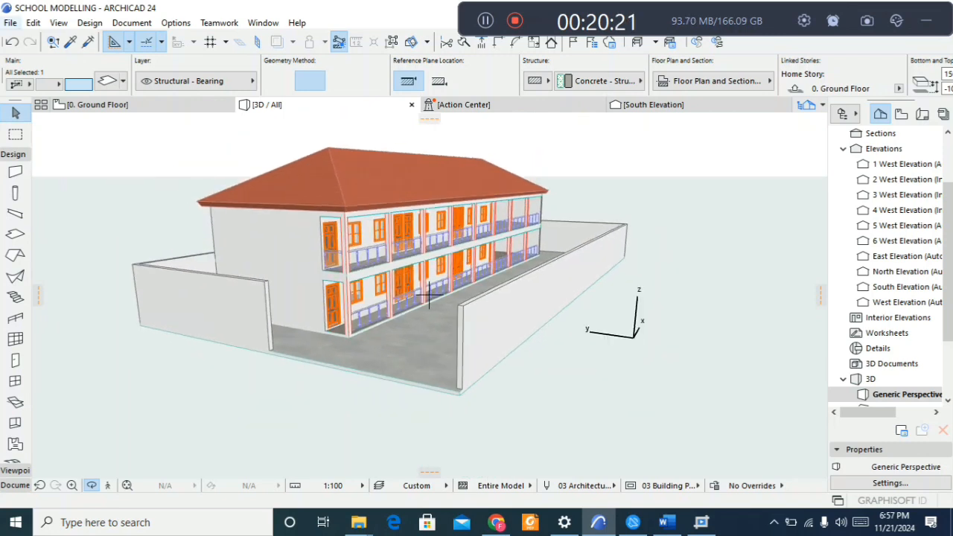
click(10, 23)
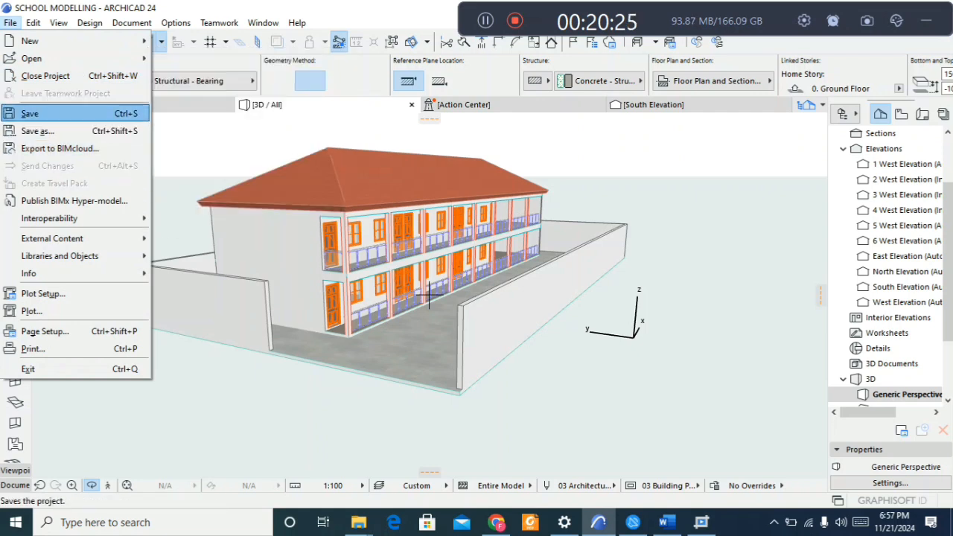
click(45, 114)
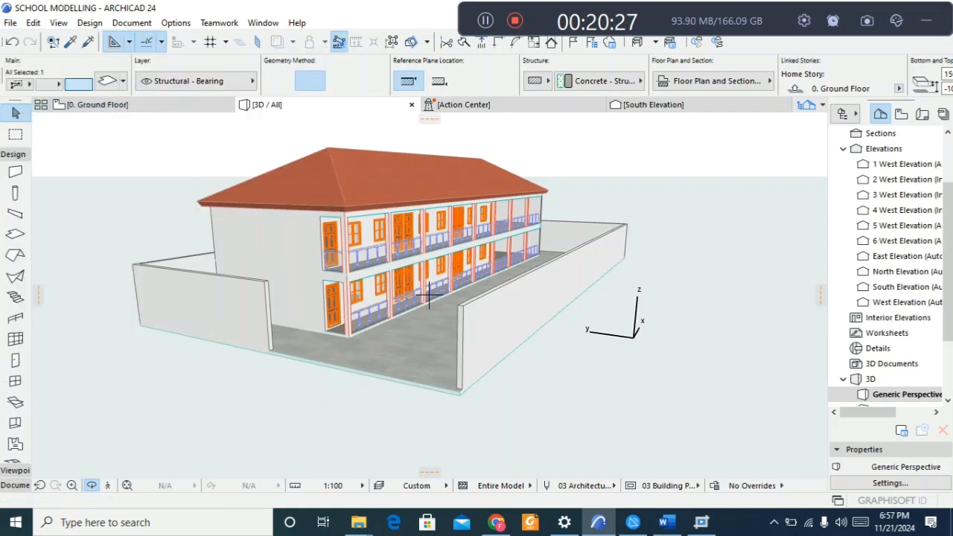
scroll(429, 294, up, 3)
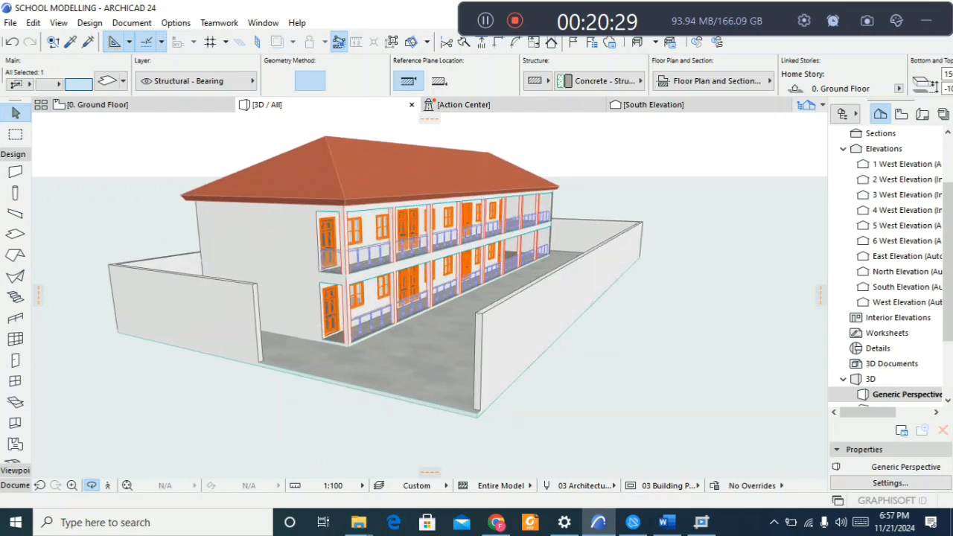
drag(429, 294, 395, 291)
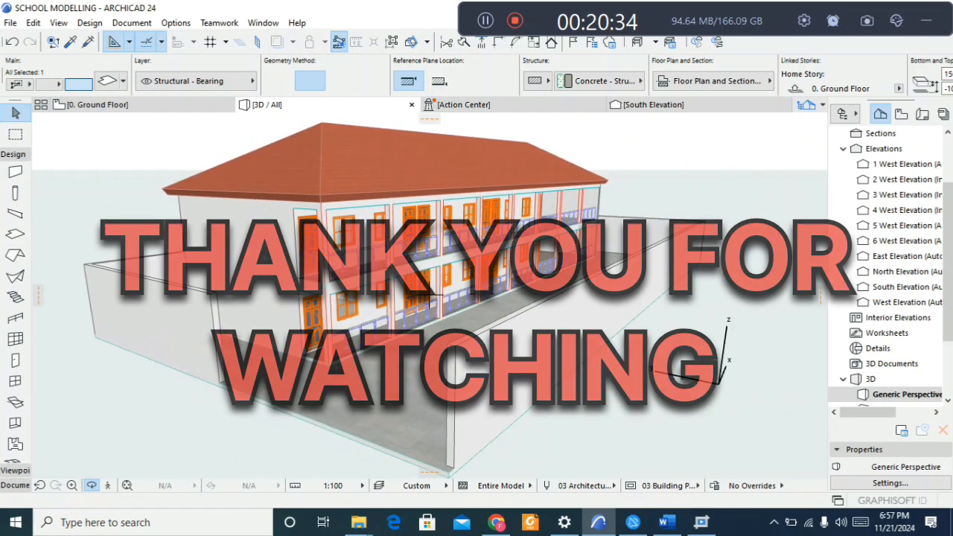
drag(429, 295, 476, 250)
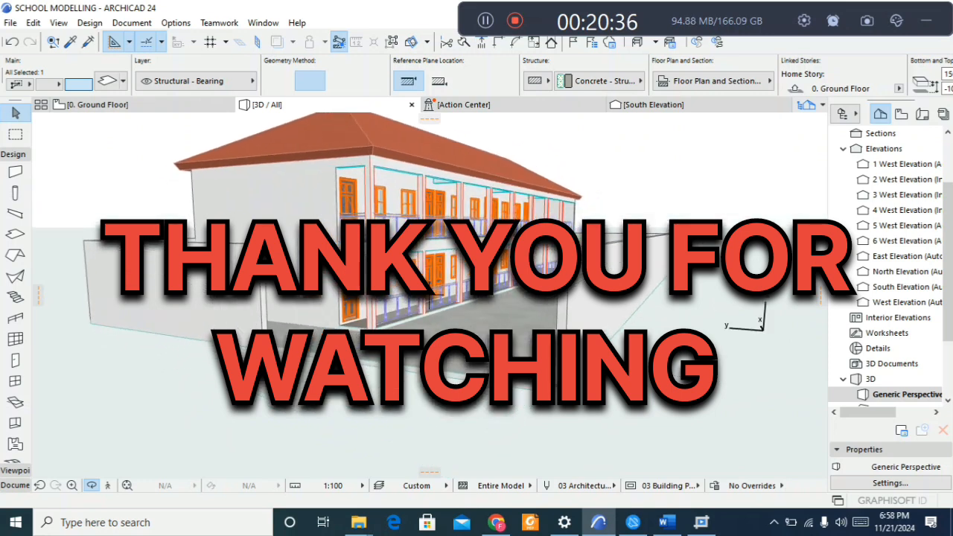
scroll(430, 296, up, 3)
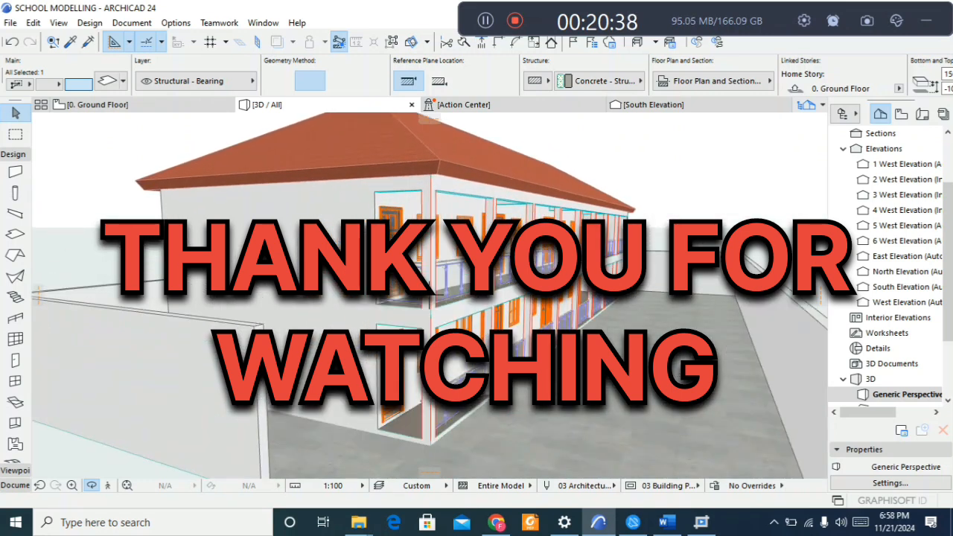